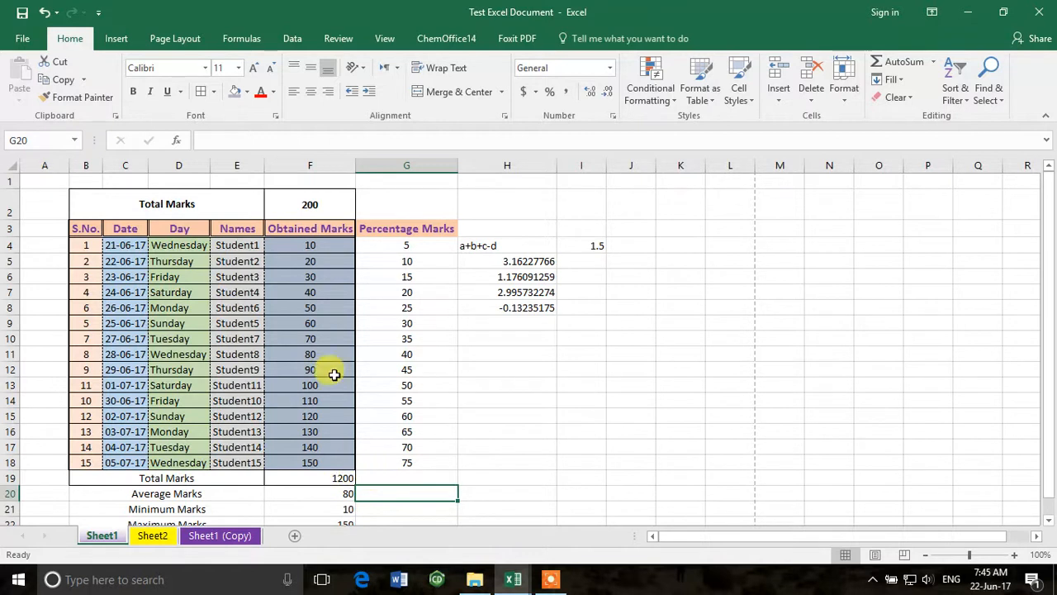
- Insert a Scatter with Straight Lines and Markers chart from the Names and Obtained Marks data (E3:F18) and shift it slightly down and right
left_click_drag(238, 229, 286, 459)
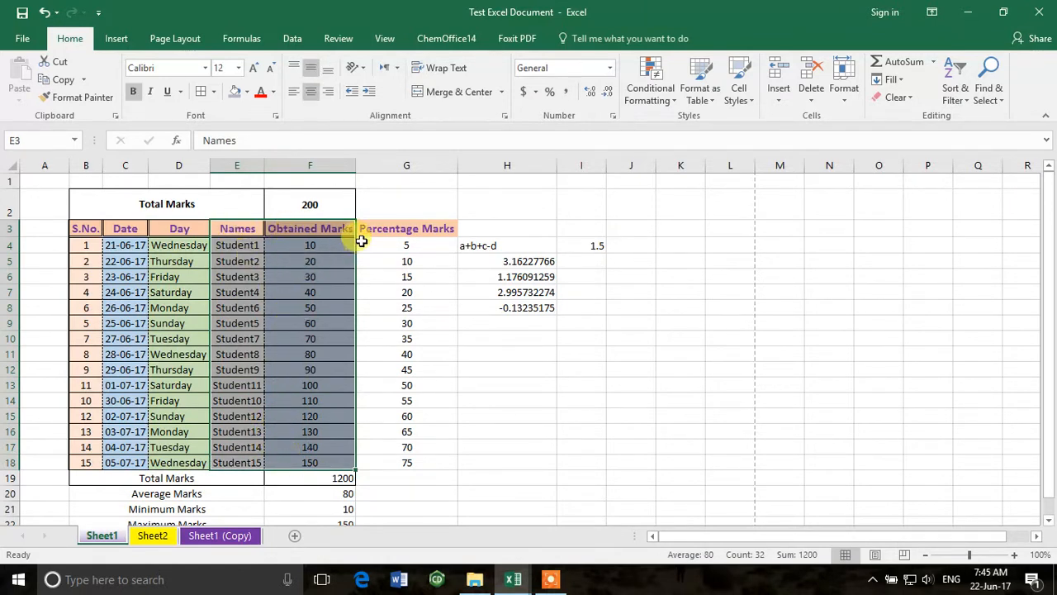
left_click(116, 41)
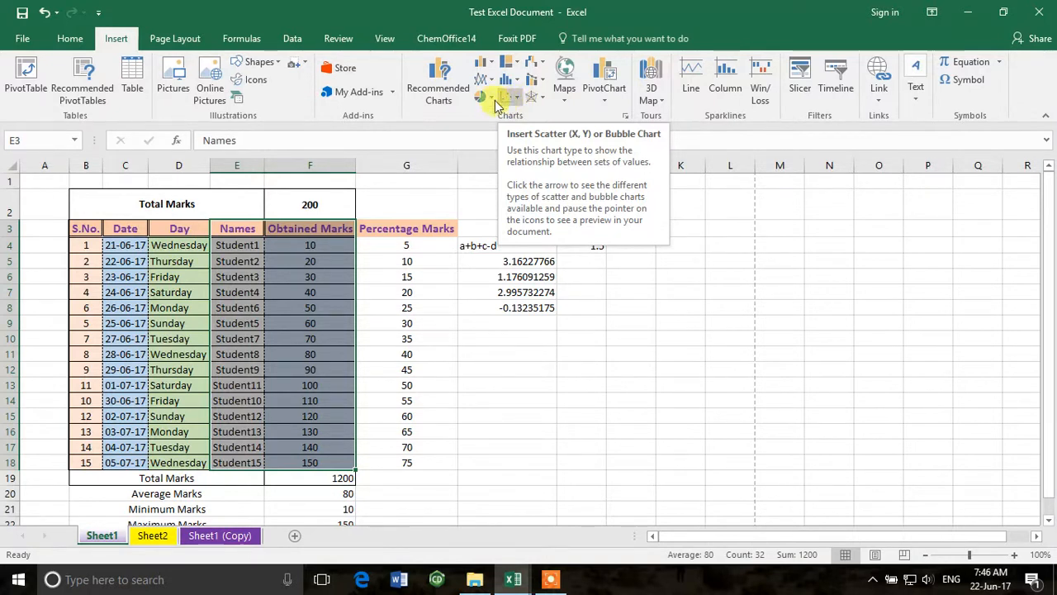
left_click(516, 97)
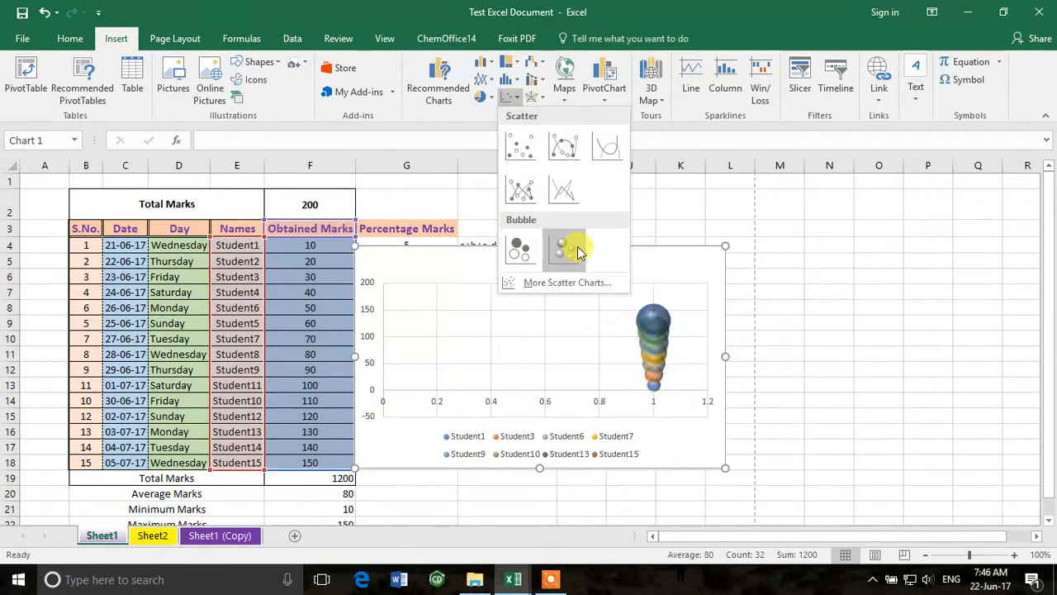
left_click(526, 190)
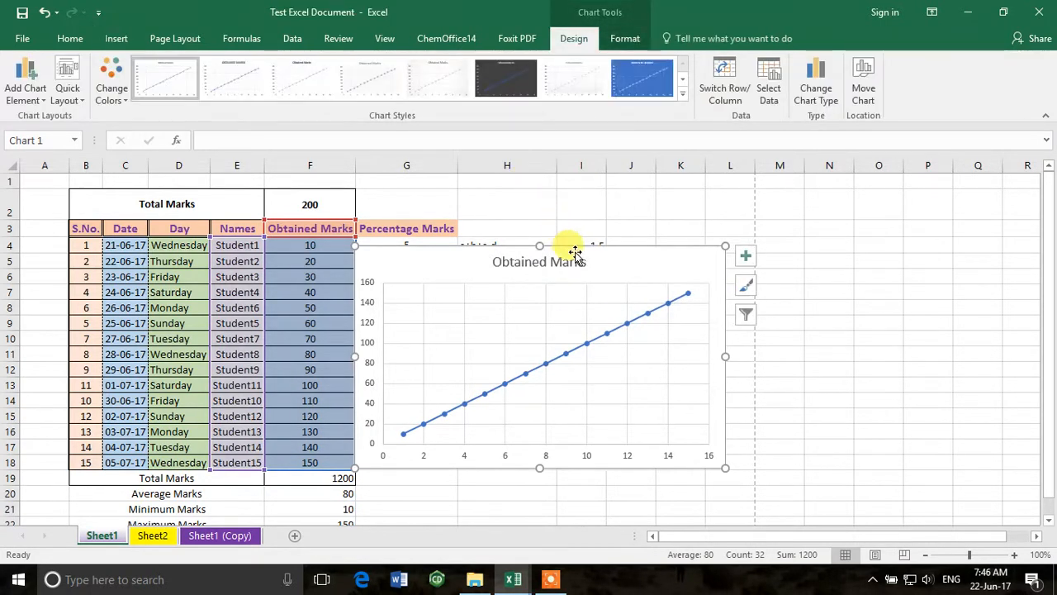
left_click_drag(576, 243, 616, 259)
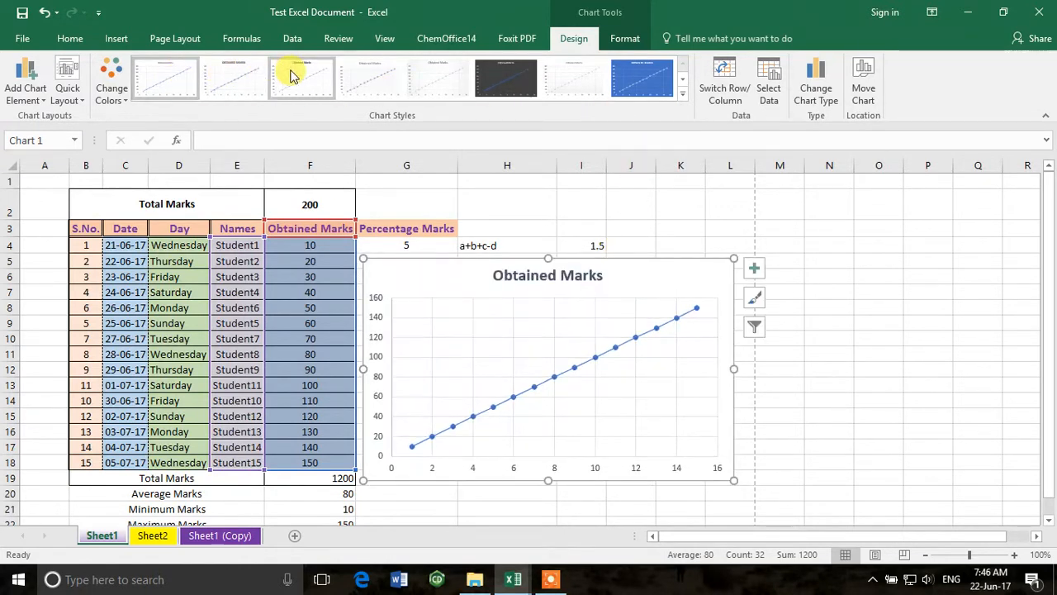
- Preview the available chart styles and apply Style 10, with a white background and hollow round markers, to the scatter chart
left_click(425, 77)
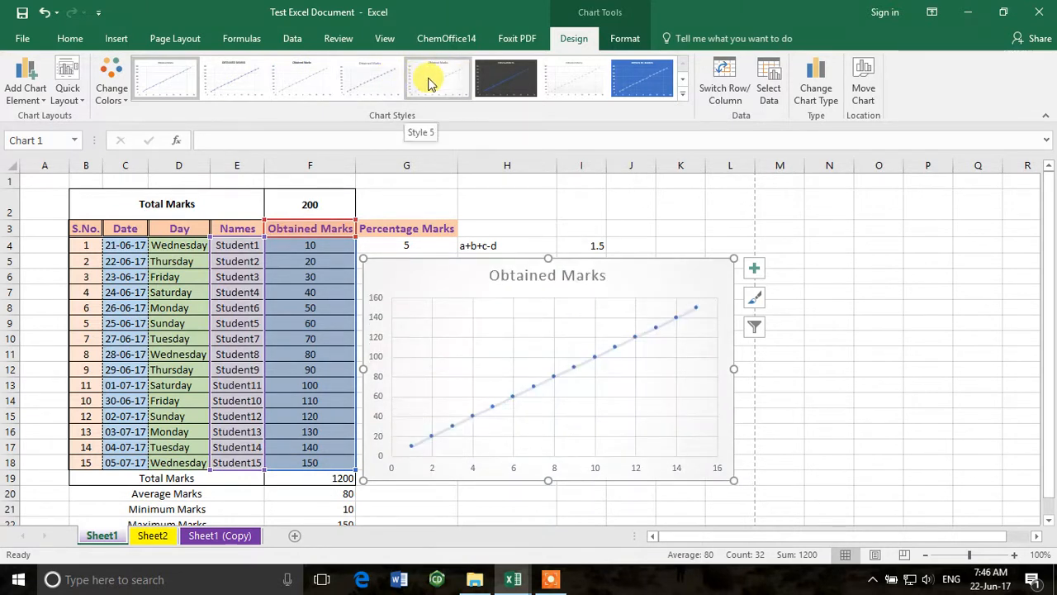
left_click(491, 77)
left_click(570, 76)
left_click(620, 79)
left_click(583, 82)
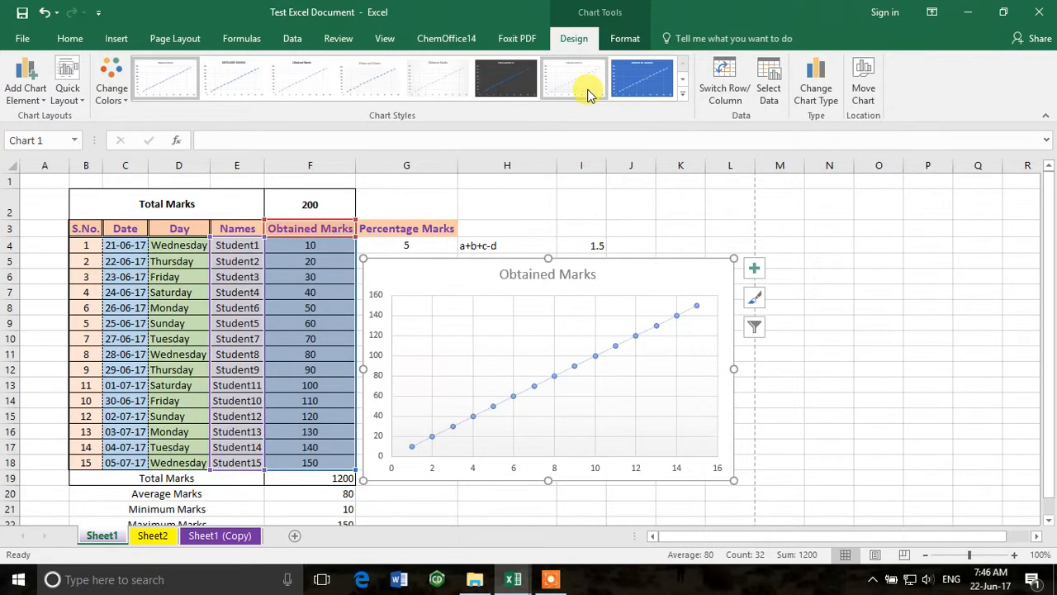
left_click(682, 82)
left_click(366, 78)
left_click(290, 83)
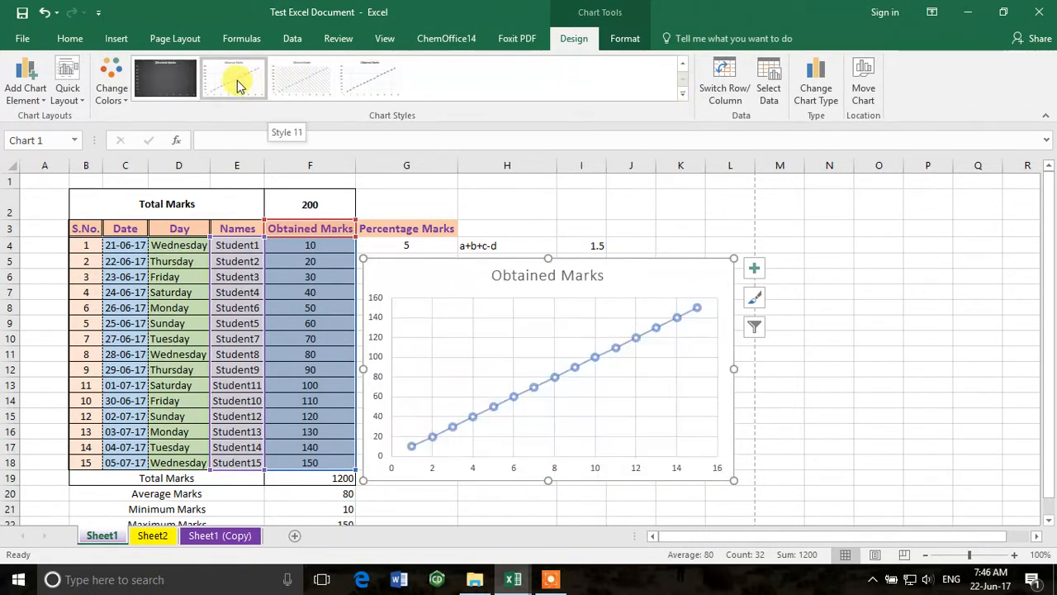
left_click(173, 81)
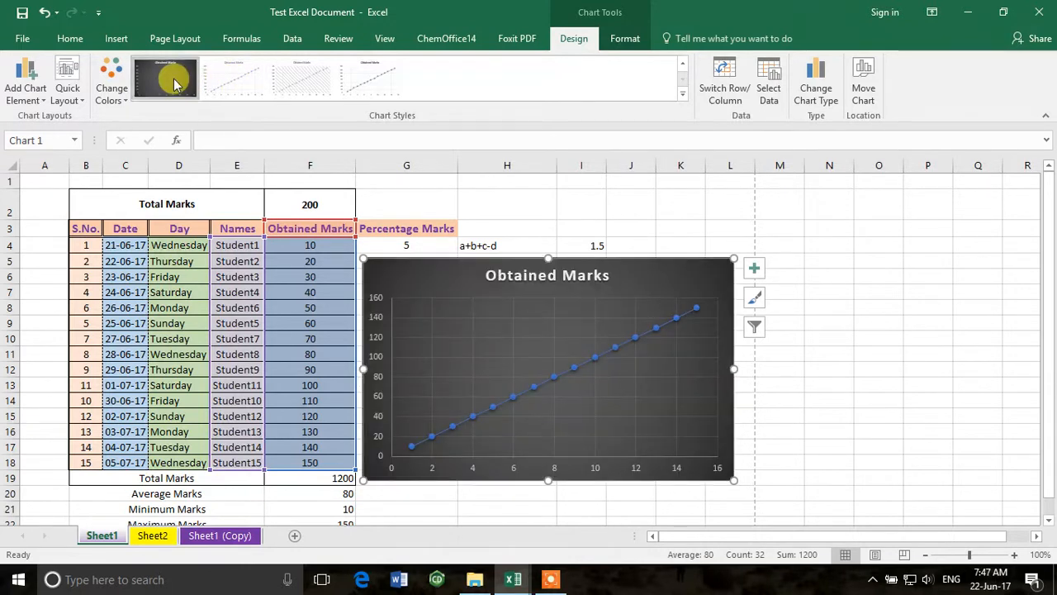
left_click(235, 76)
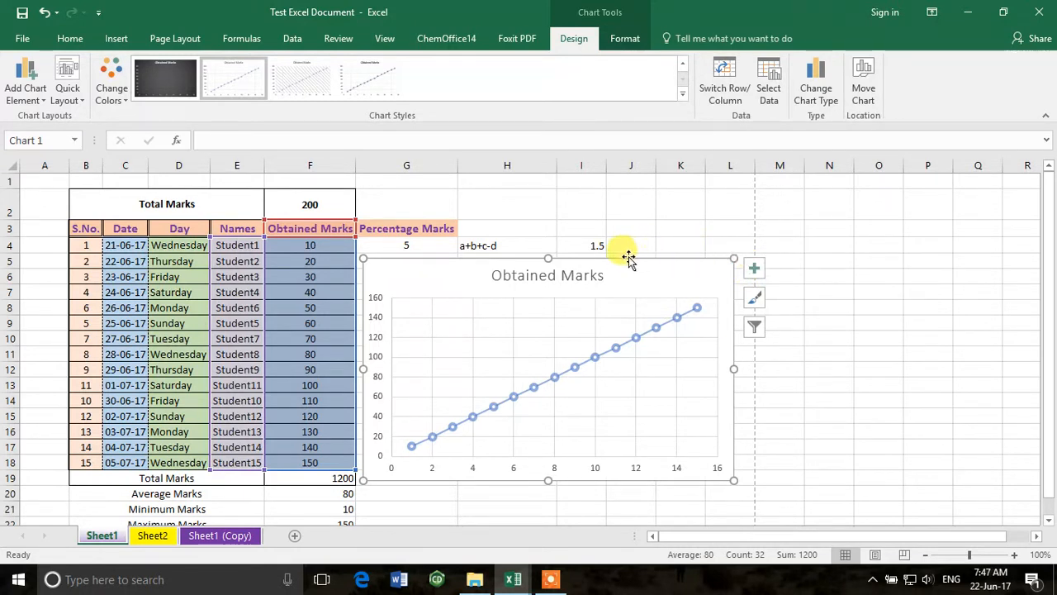
- Move the chart up to start at row 4 beside the marks table and add primary horizontal and vertical axis titles
left_click_drag(598, 259, 602, 244)
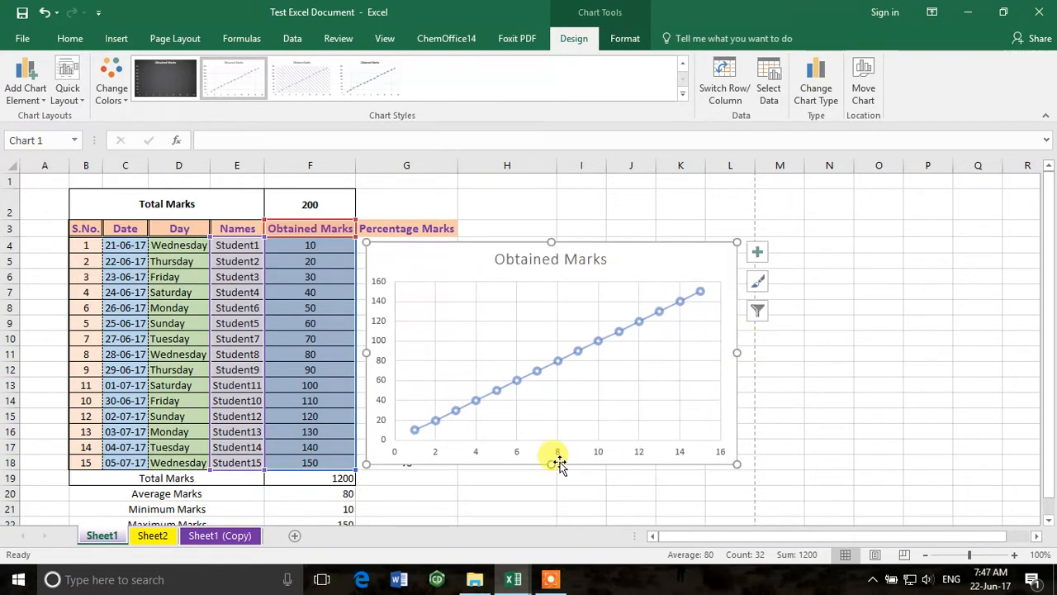
left_click_drag(606, 240, 613, 238)
left_click(763, 250)
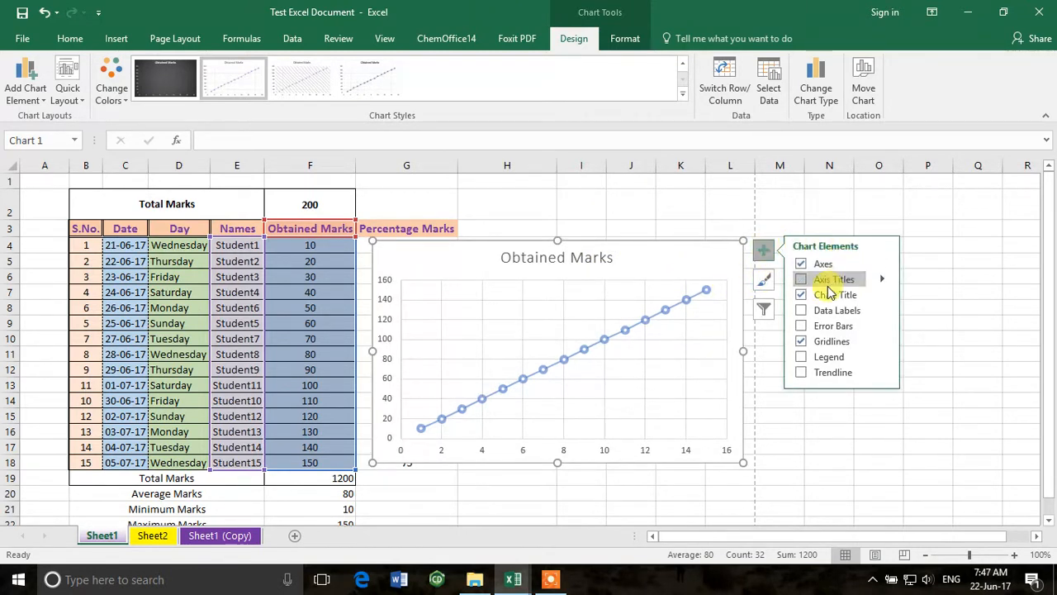
left_click(802, 280)
left_click(881, 282)
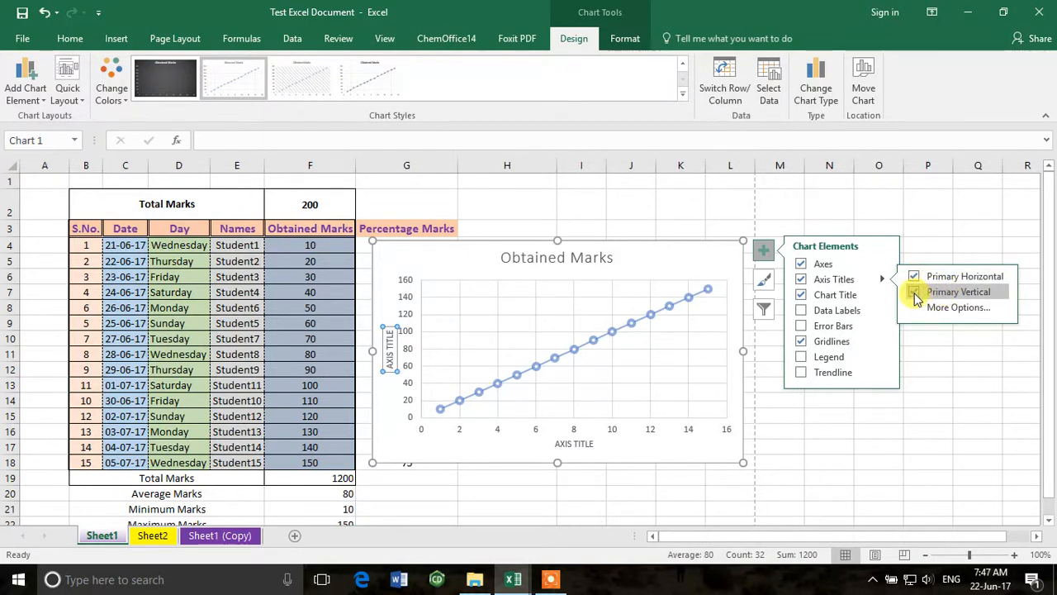
- Replace the horizontal axis title's placeholder text with "STUDENTS"
left_click(585, 446)
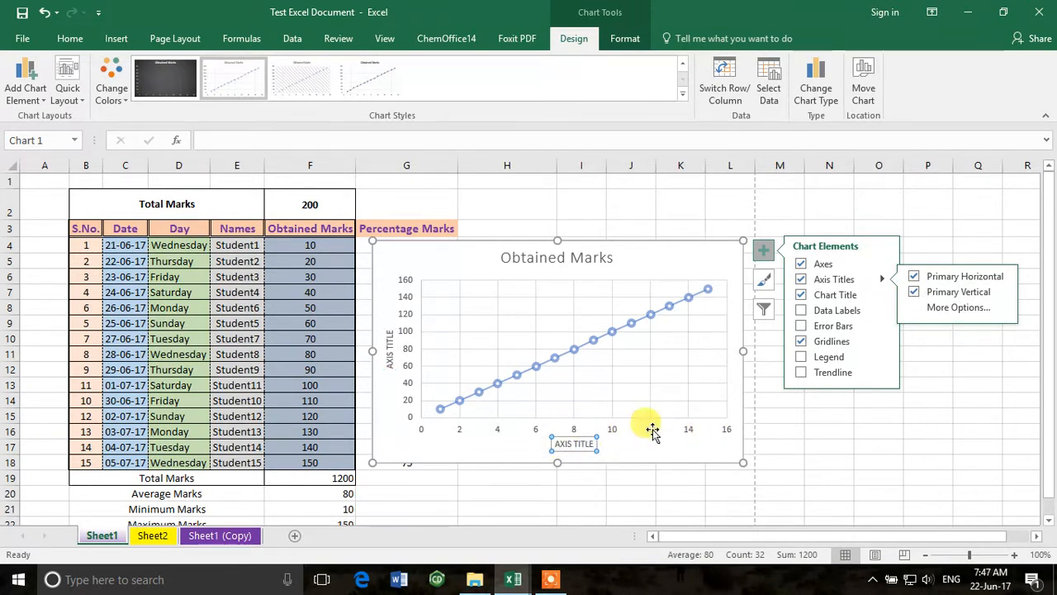
left_click(581, 443)
triple_click(584, 443)
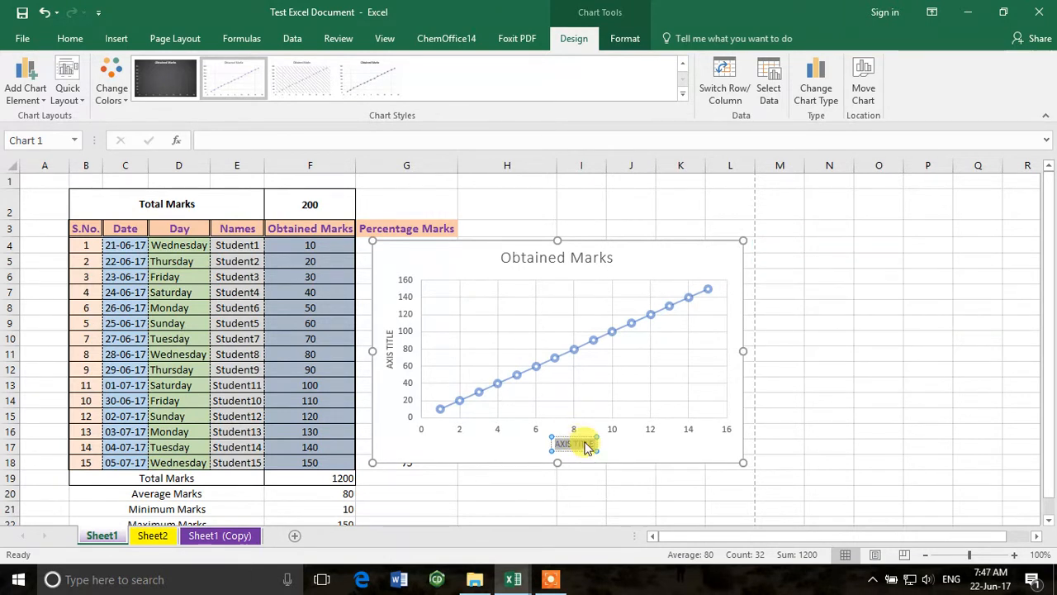
type("STUDENTS")
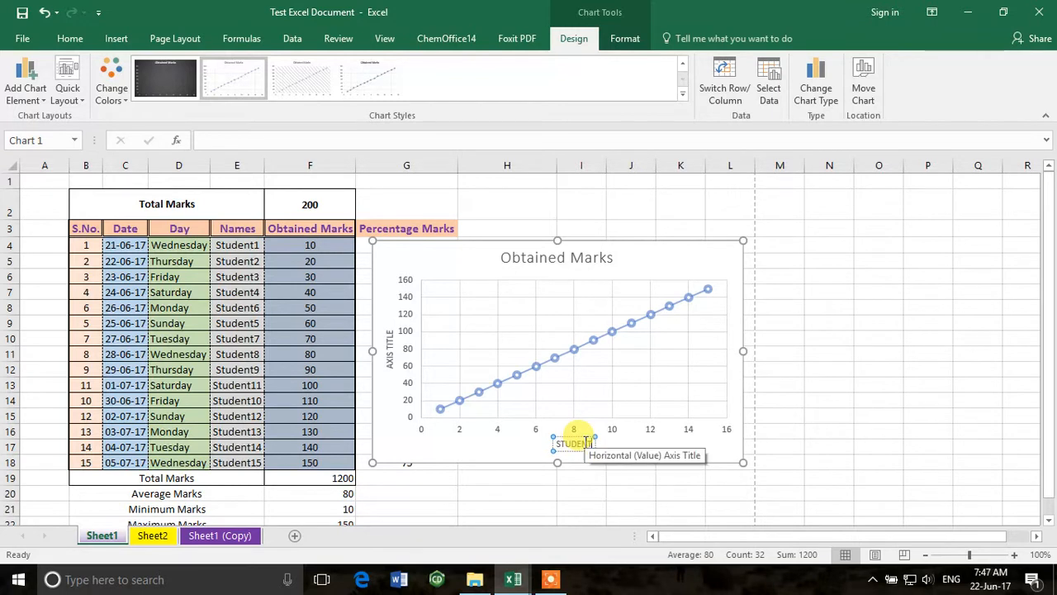
- Replace the vertical axis title's placeholder text with "Obtained Marks"
left_click(390, 345)
left_click(392, 348)
key("ctrl+a")
key("BackSpace")
type("Obtained Marks")
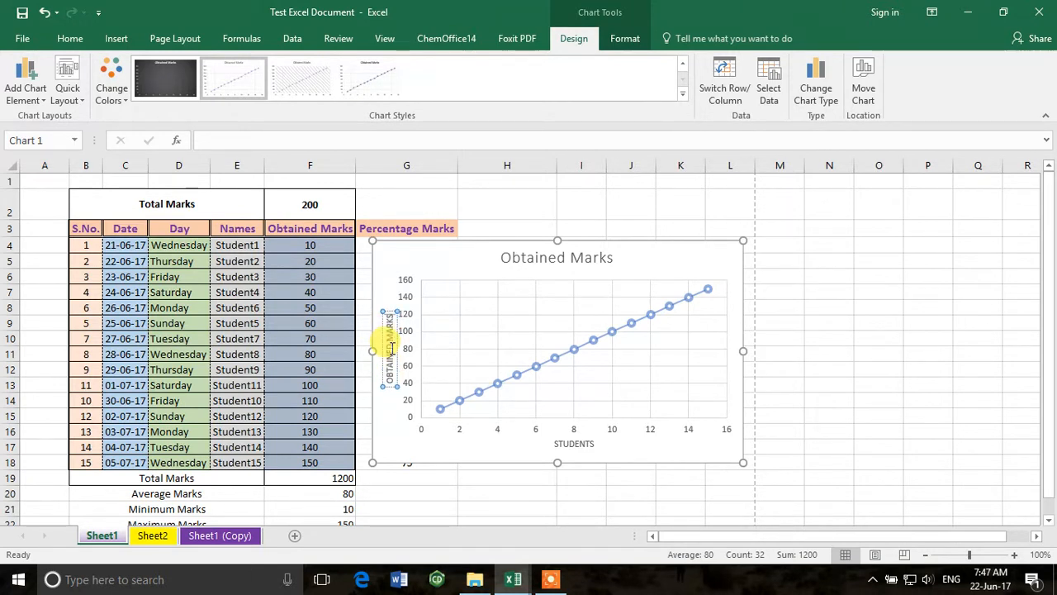
left_click(529, 464)
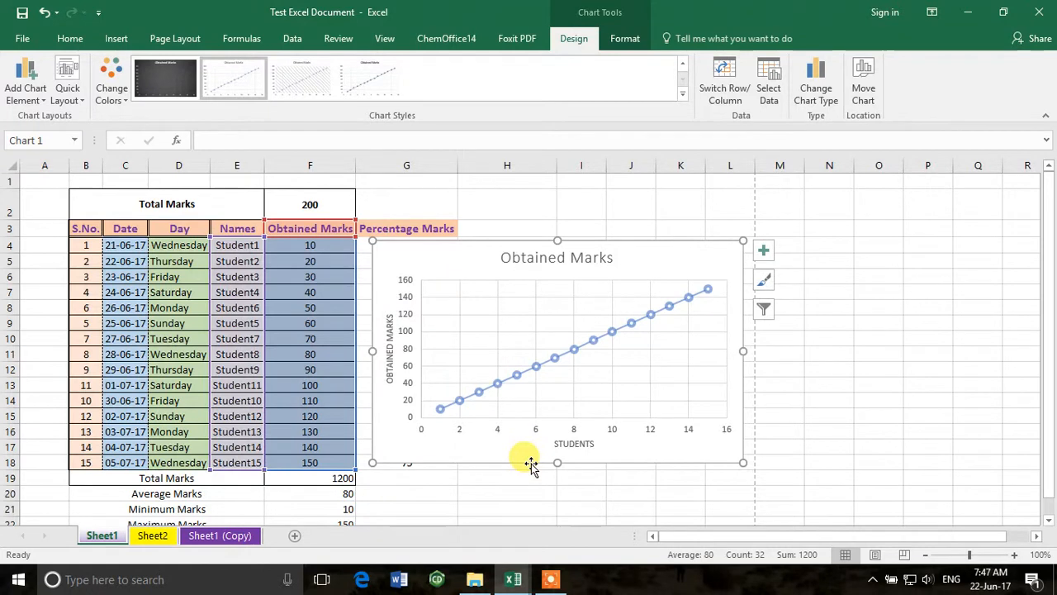
- Extend the chart title to read "Students and their Obtained Marks"
left_click(548, 260)
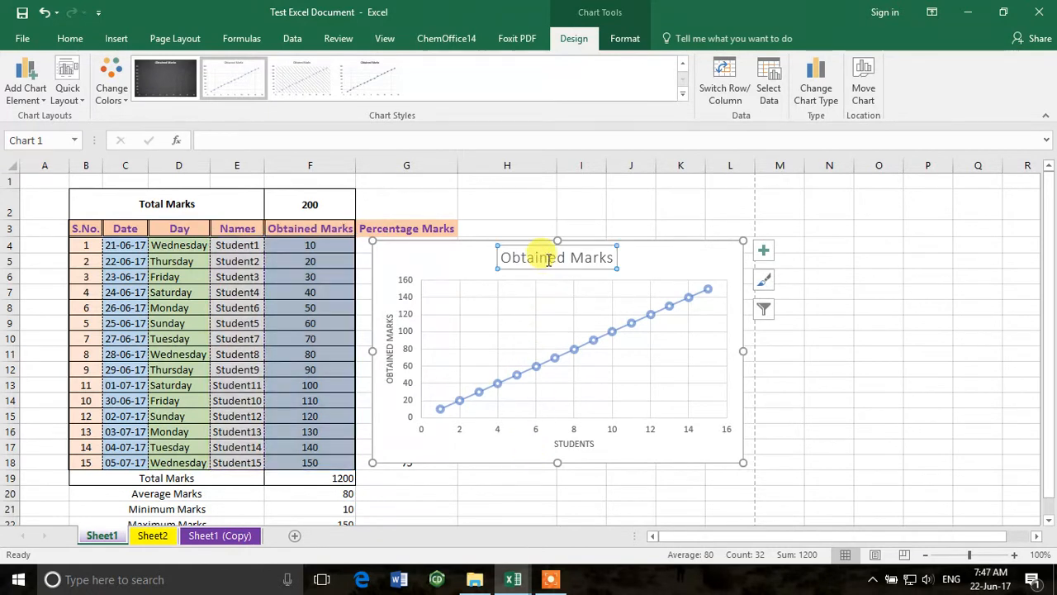
left_click(503, 255)
type("Studen")
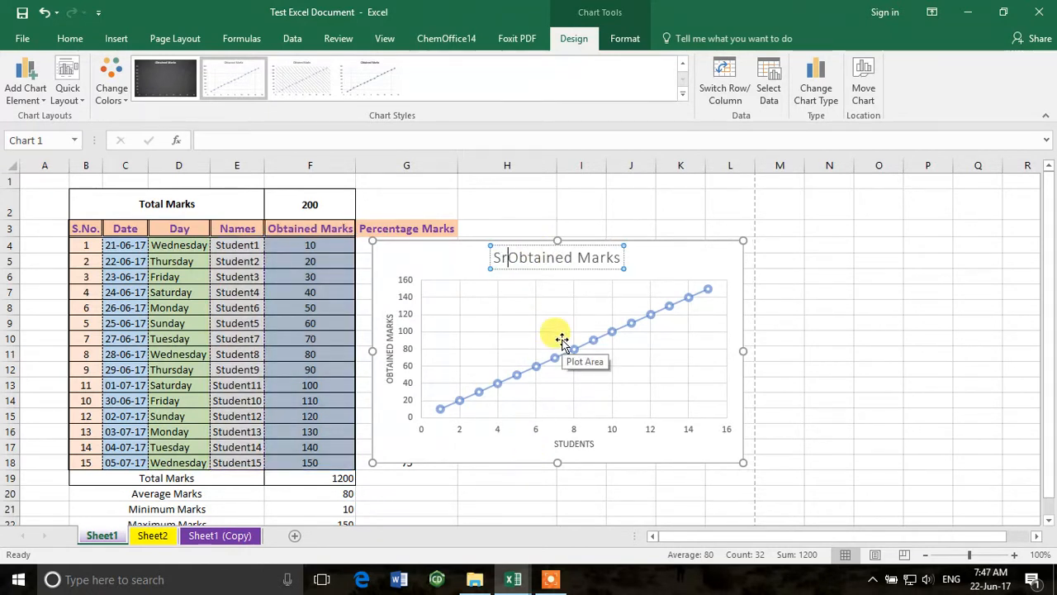
type("ts and their")
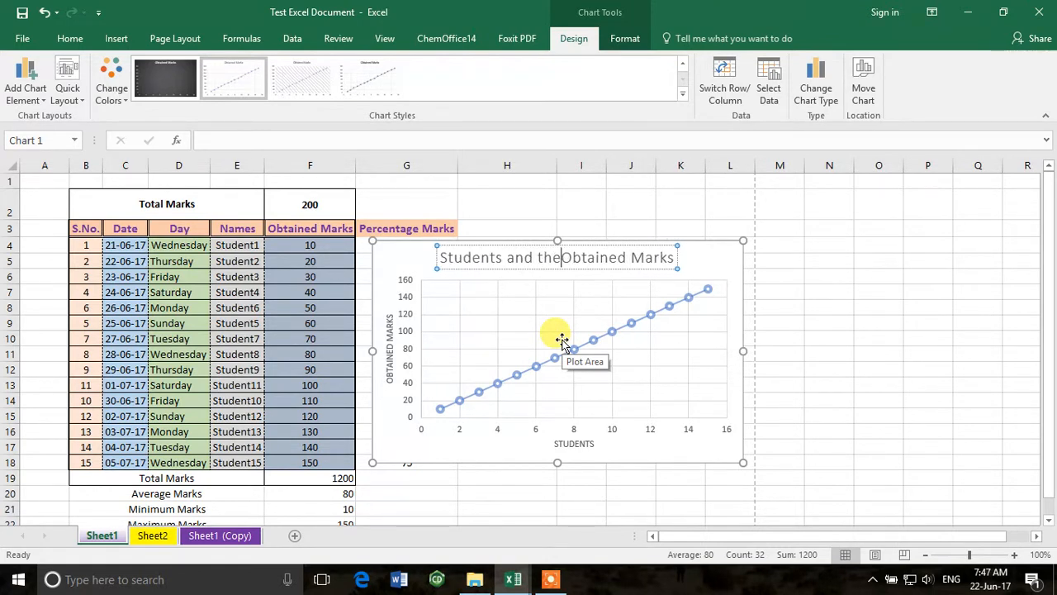
left_click(838, 337)
- Format the whole chart title as bold italic in the Calibri (Body) font
left_click(538, 254)
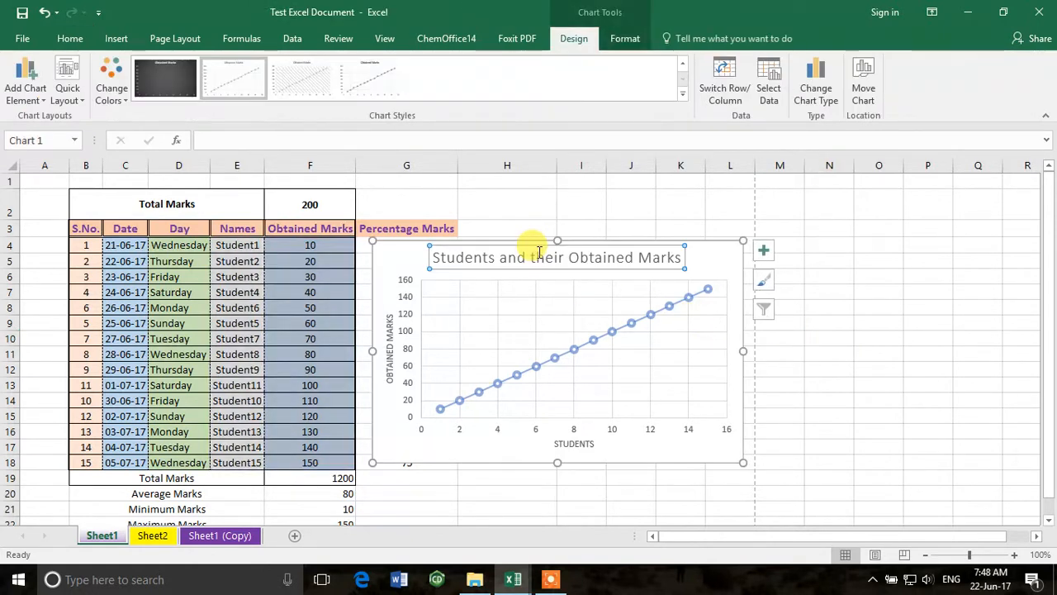
left_click(487, 257)
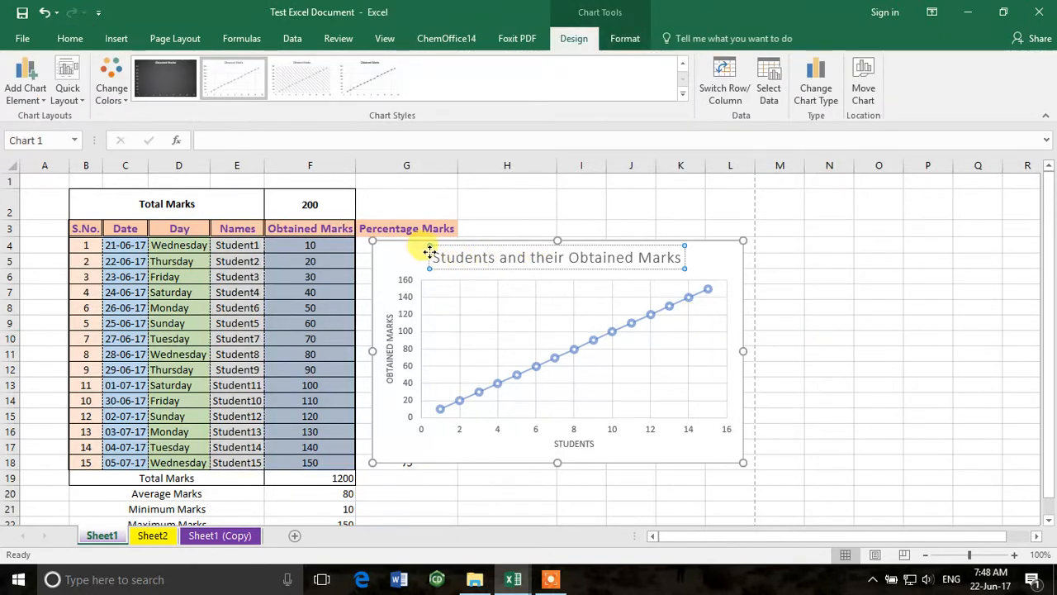
left_click_drag(435, 255, 672, 247)
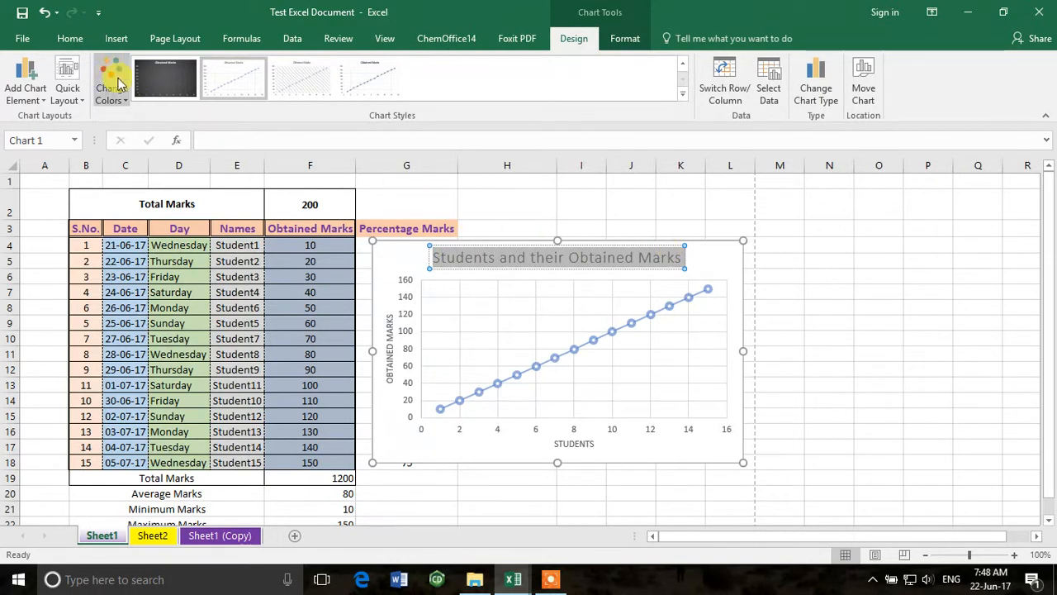
left_click(71, 39)
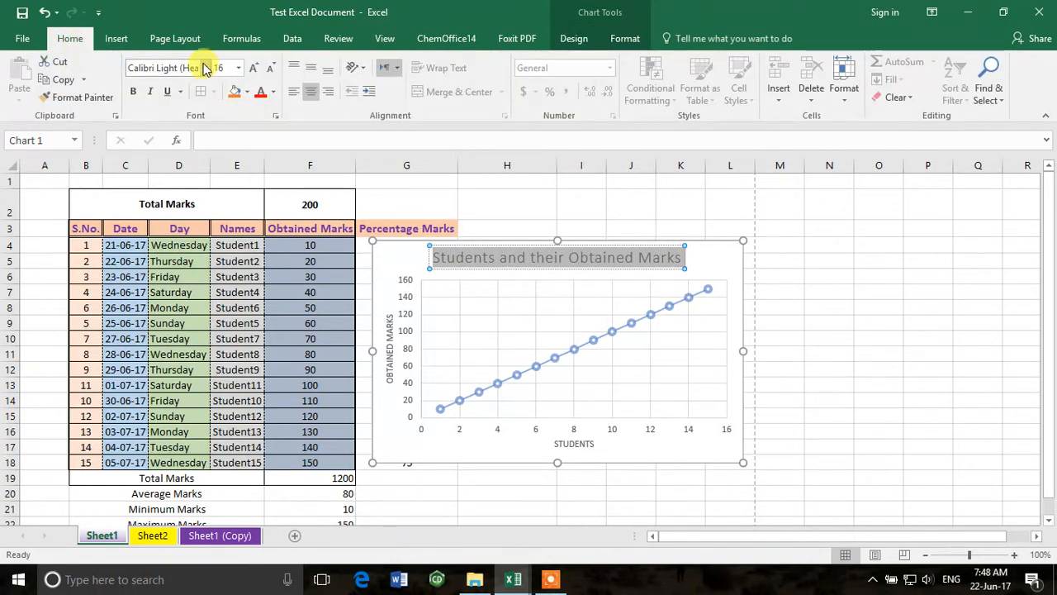
left_click(133, 91)
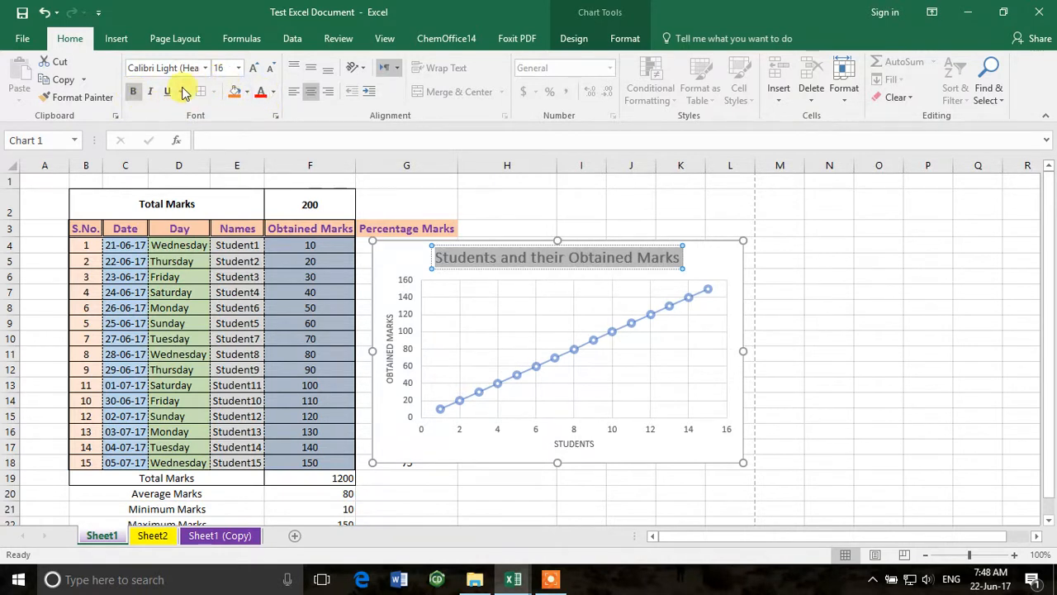
left_click(150, 92)
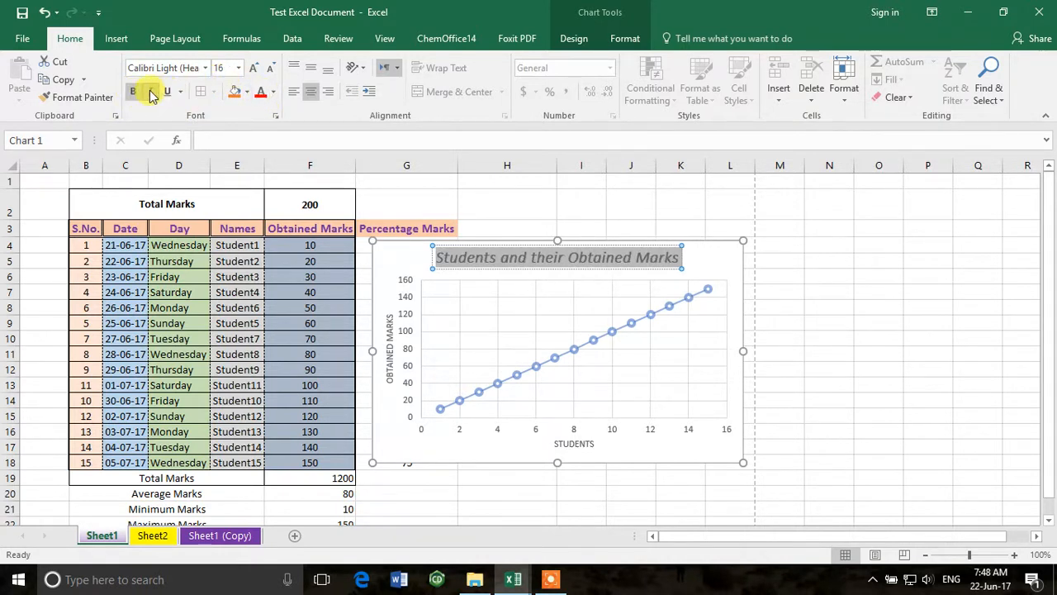
left_click(208, 72)
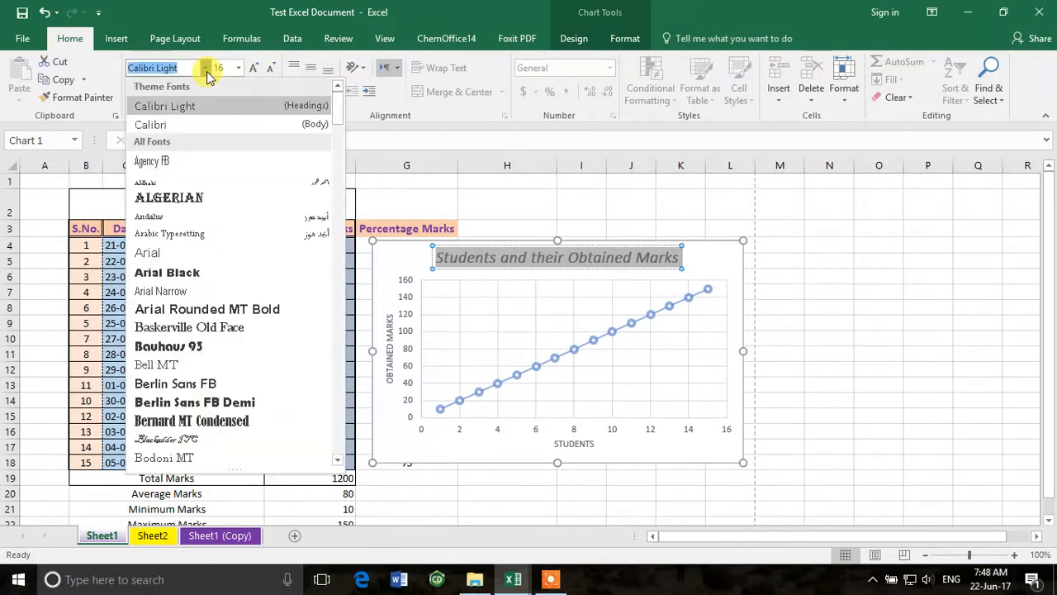
left_click(187, 118)
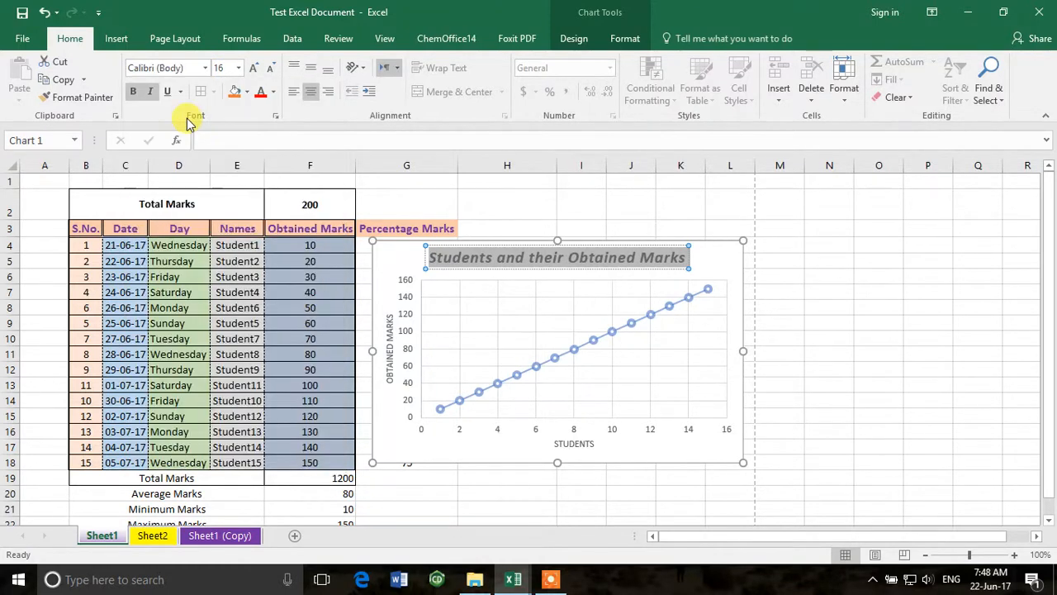
left_click(823, 343)
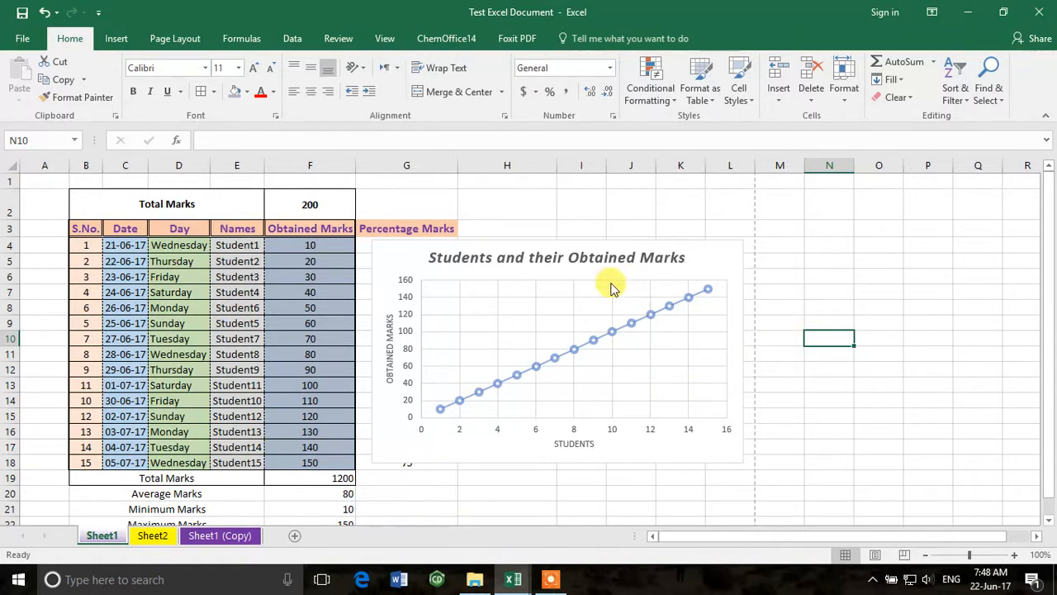
- Try data labels on the chart and remove them, and switch the gridlines off and back on
left_click(713, 262)
left_click(764, 250)
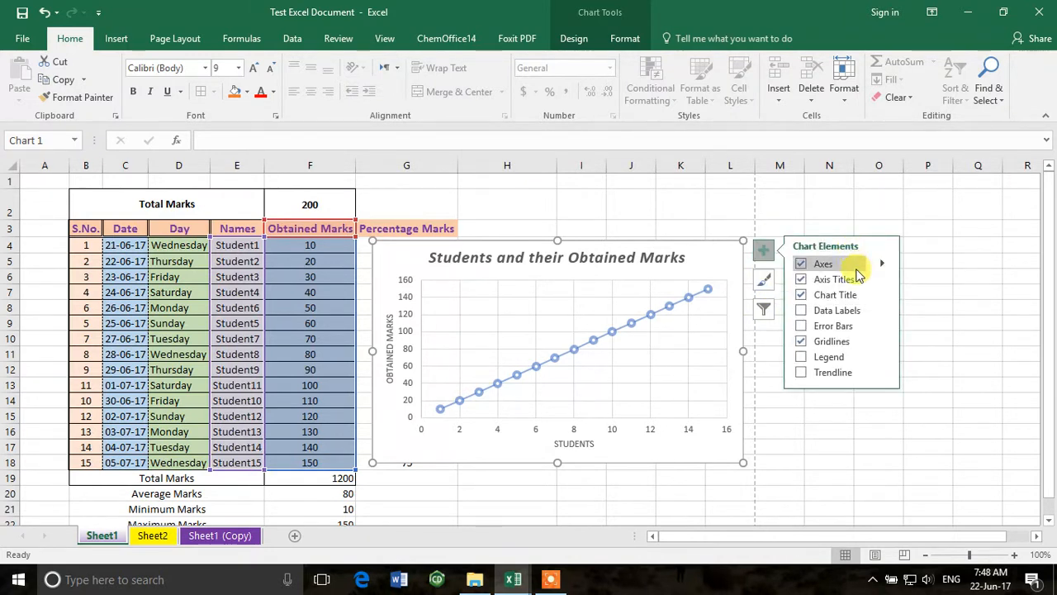
left_click(856, 311)
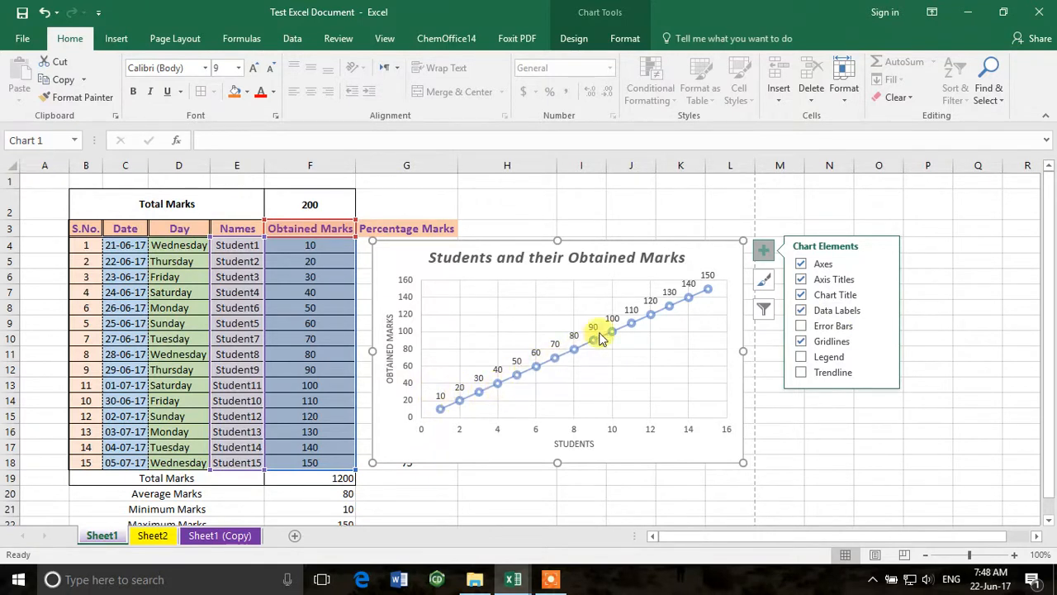
left_click(800, 310)
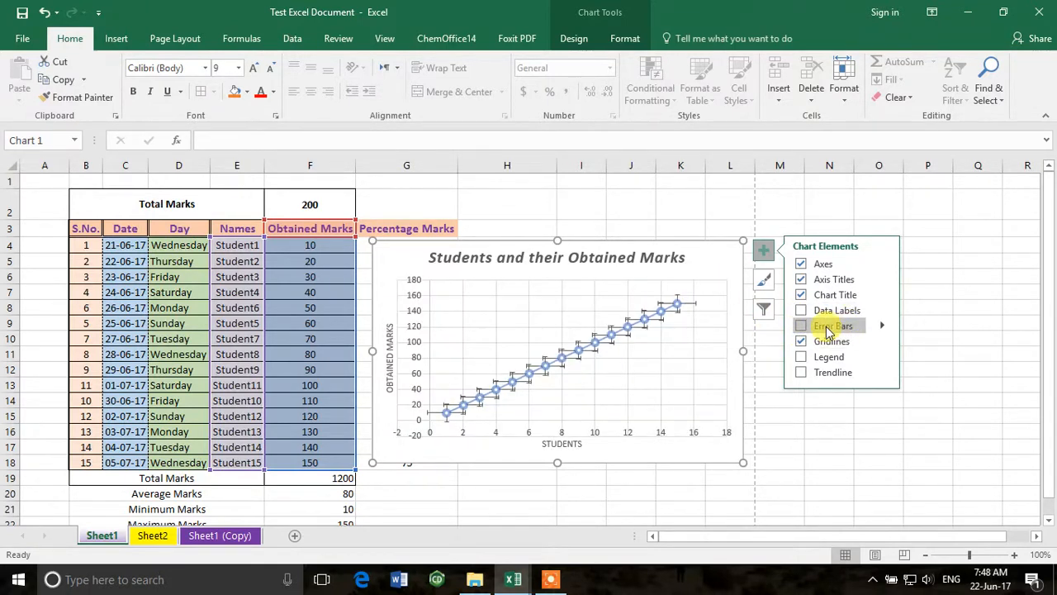
left_click(801, 342)
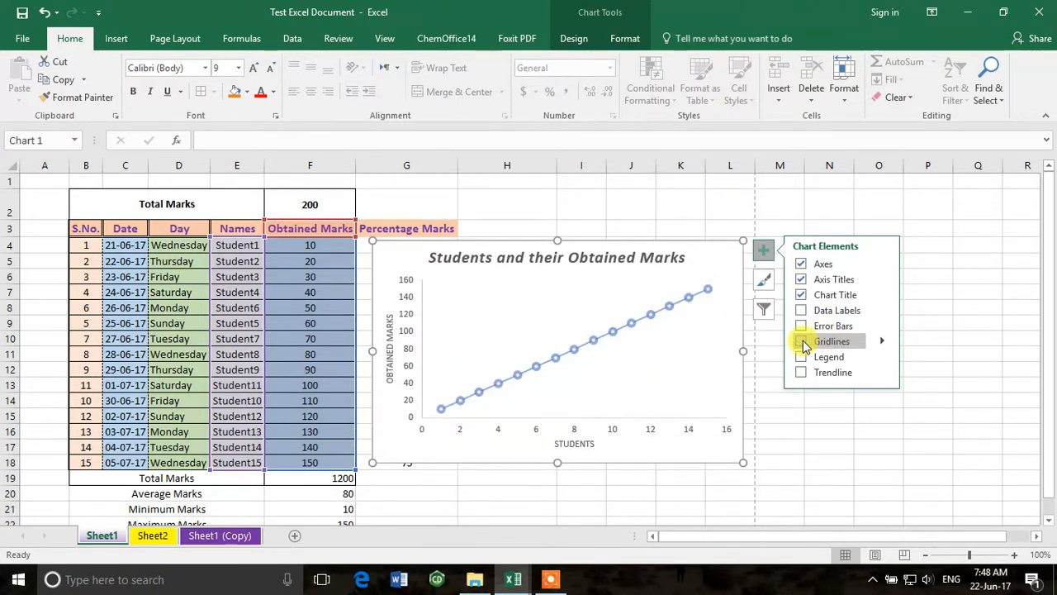
left_click(802, 341)
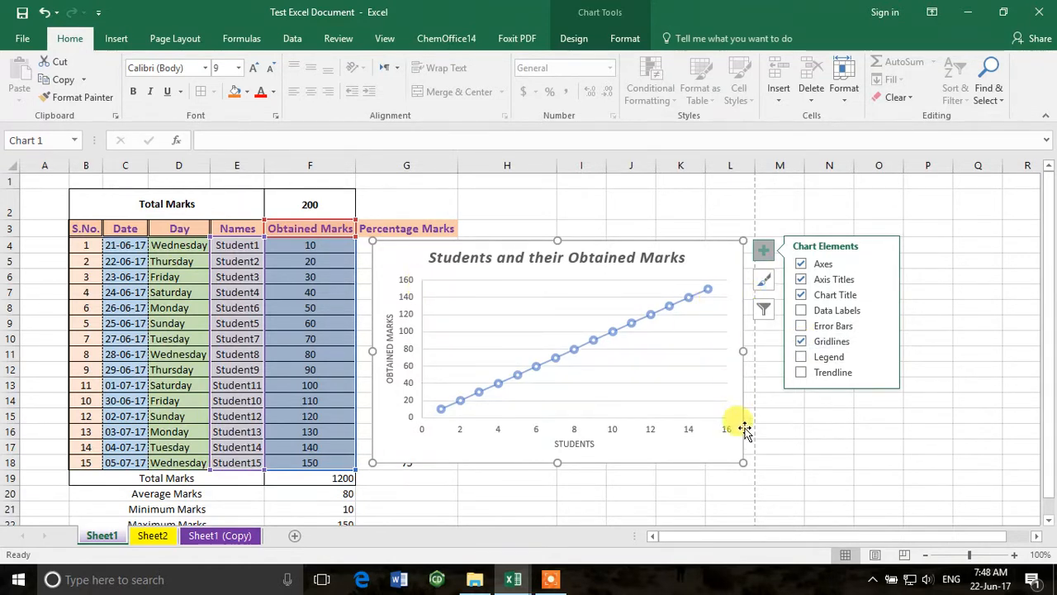
- Turn off the chart's primary major horizontal gridlines, and try a legend on the chart and remove it
left_click(882, 343)
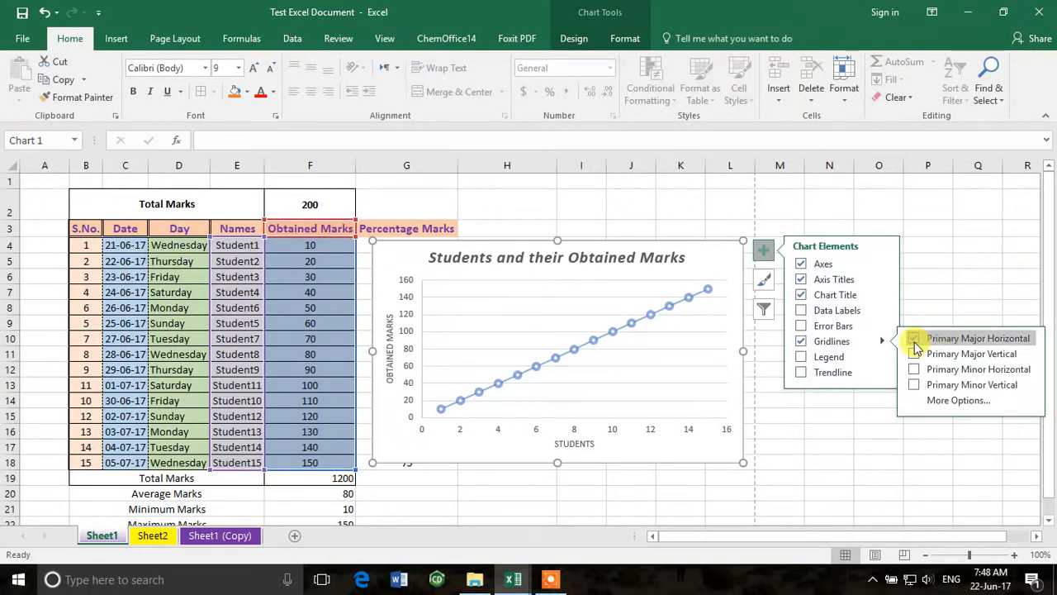
left_click(915, 343)
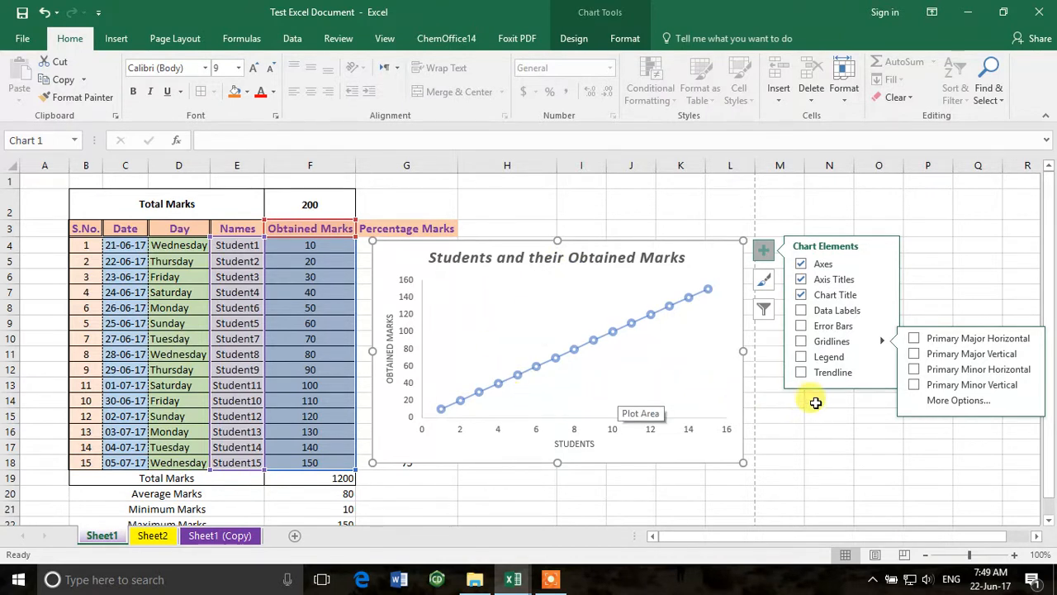
left_click(800, 357)
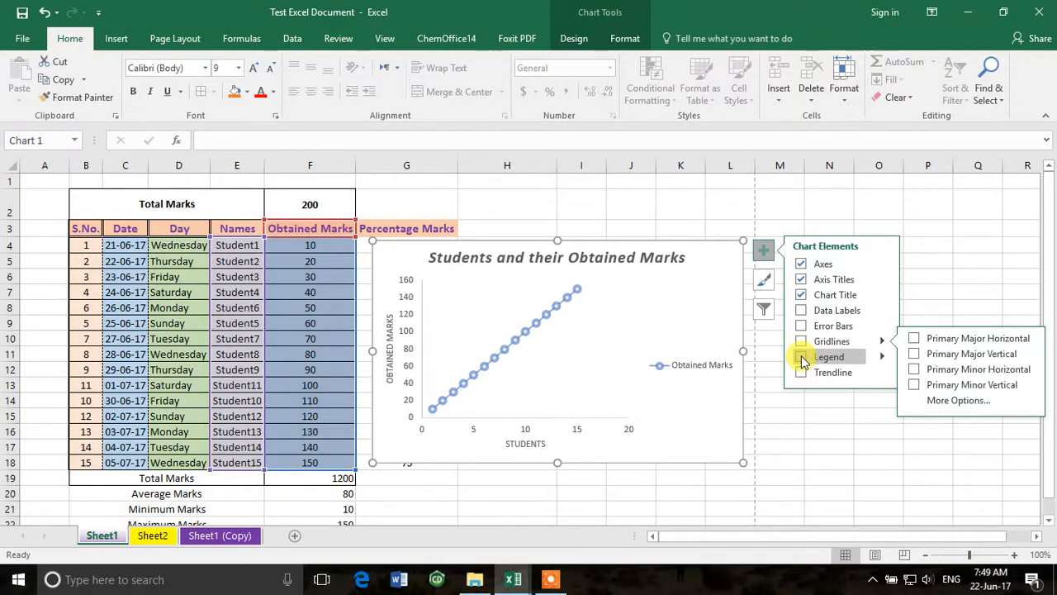
left_click(802, 357)
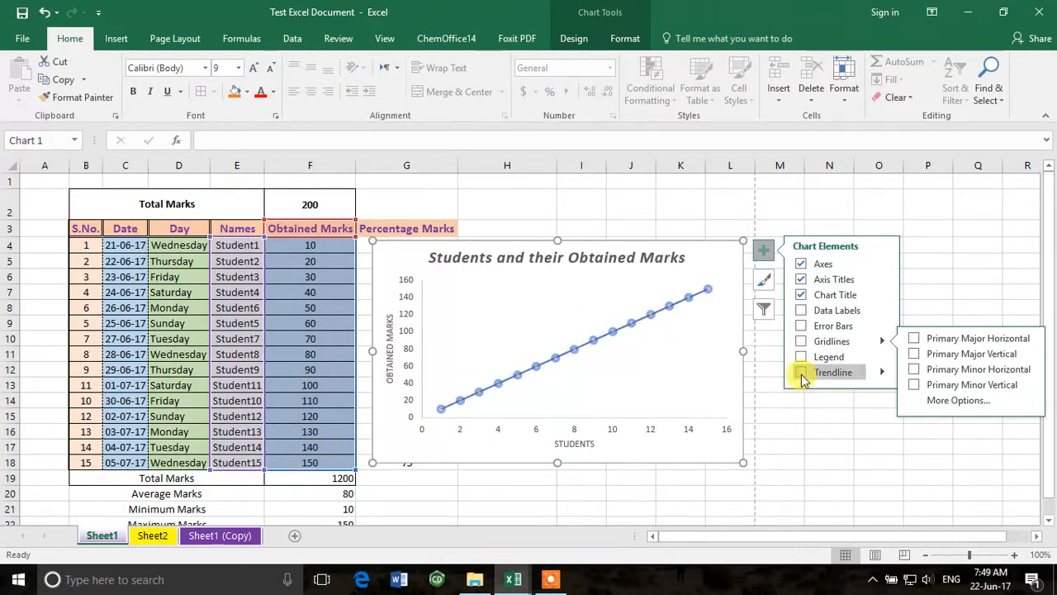
- Examine the chart's trendline types, chart styles and series filter options without applying any of them
left_click(880, 372)
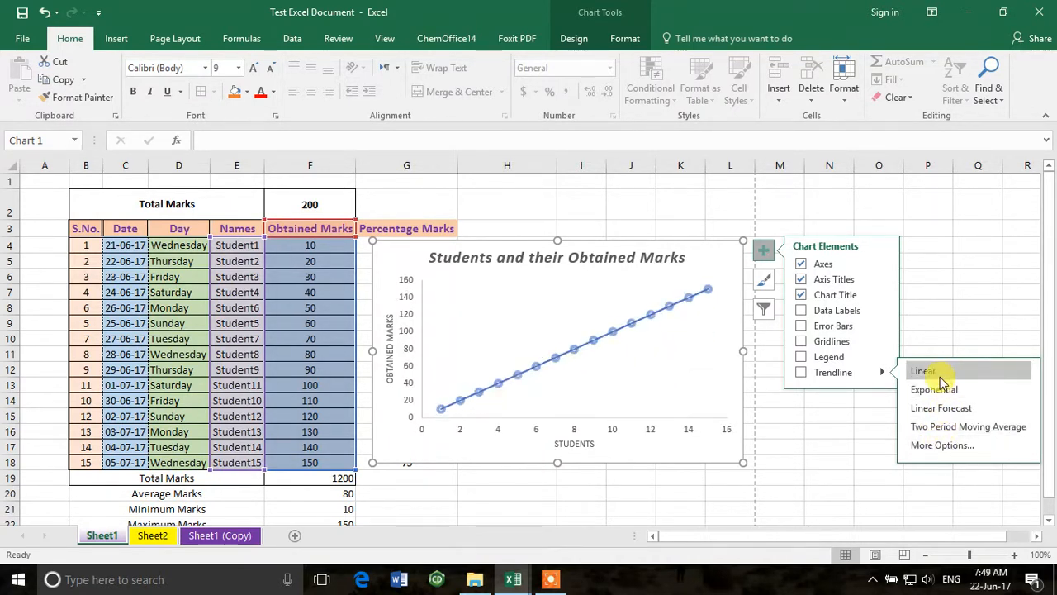
left_click(761, 286)
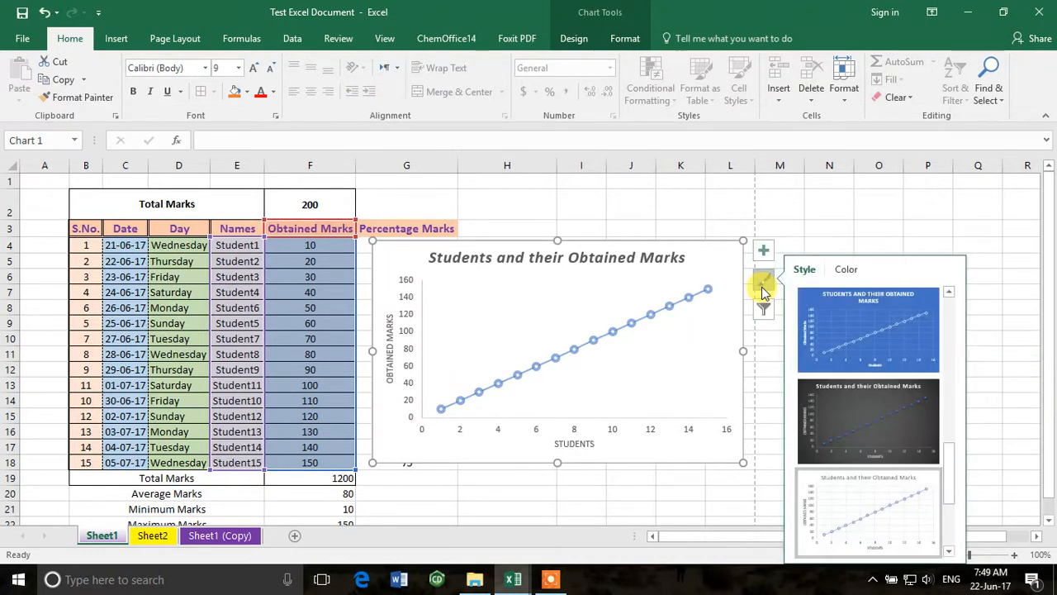
left_click(761, 287)
left_click(761, 318)
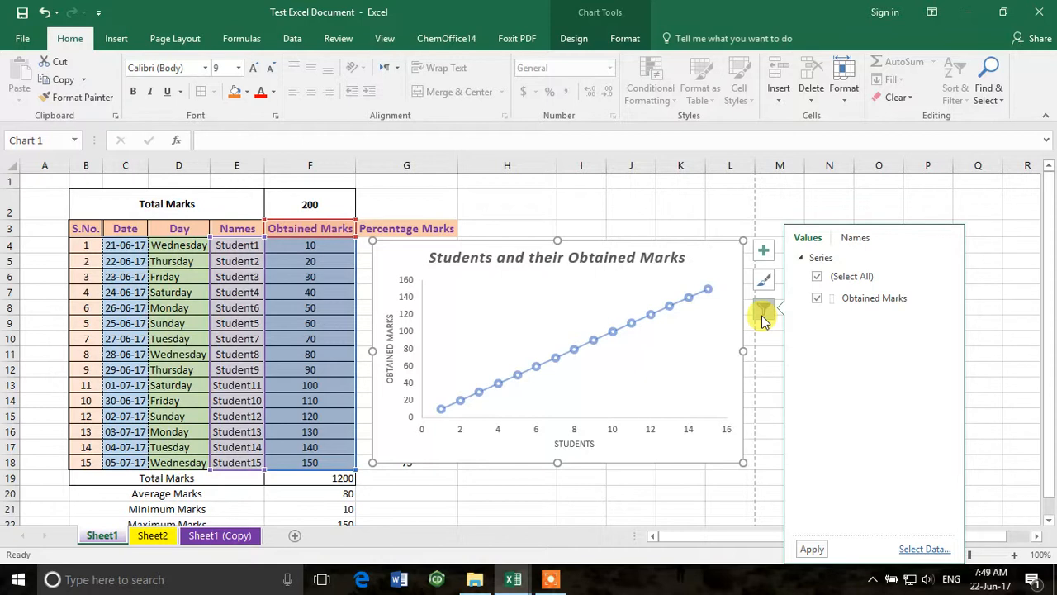
left_click(761, 316)
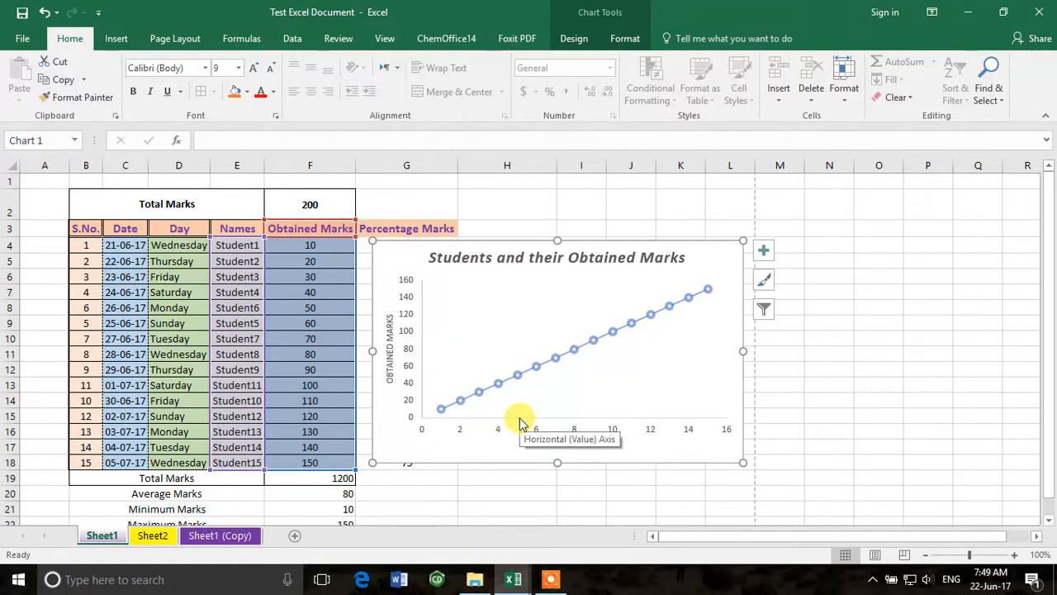
- Try different font sizes on the horizontal axis labels, settling on size 9 in bold
left_click(615, 432)
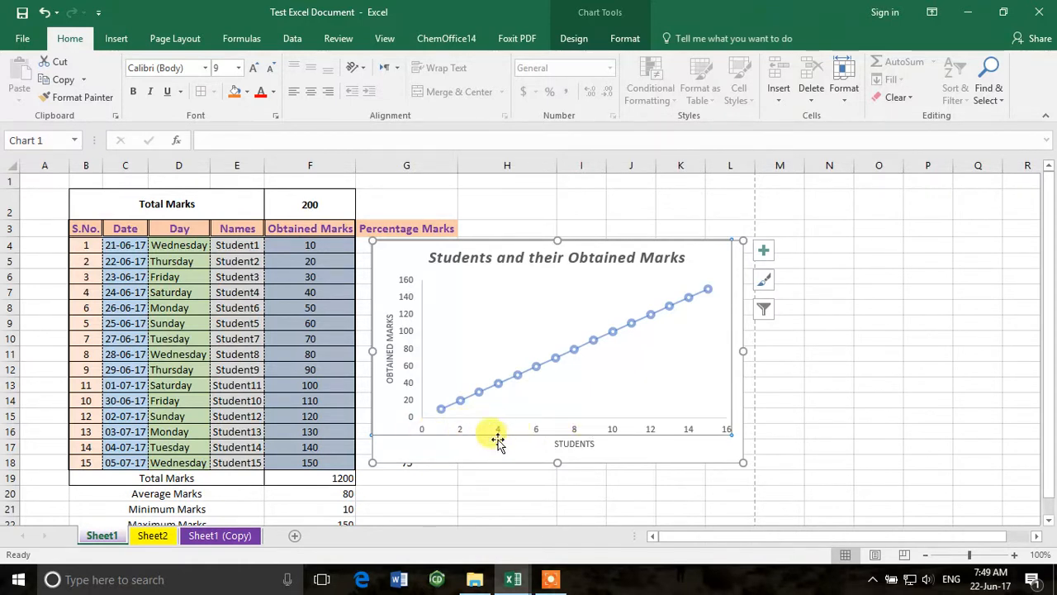
left_click(254, 76)
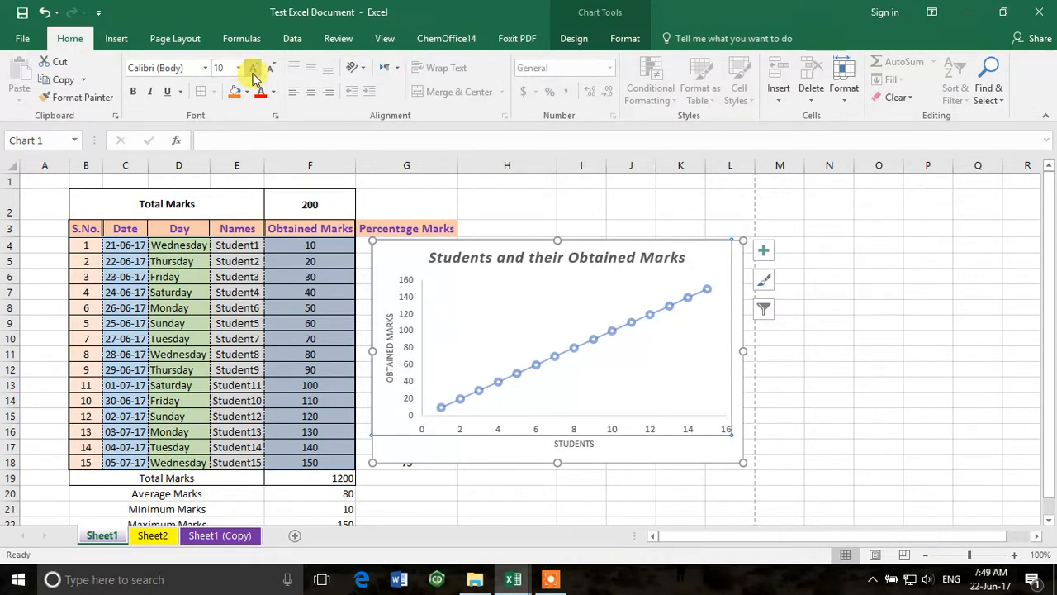
left_click(266, 74)
left_click(266, 74)
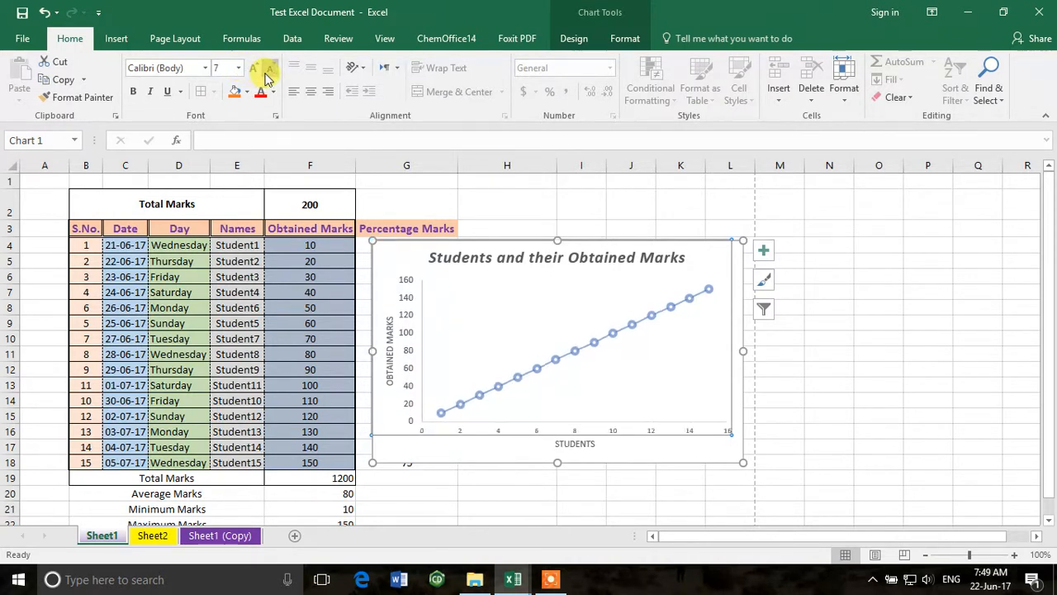
left_click(257, 74)
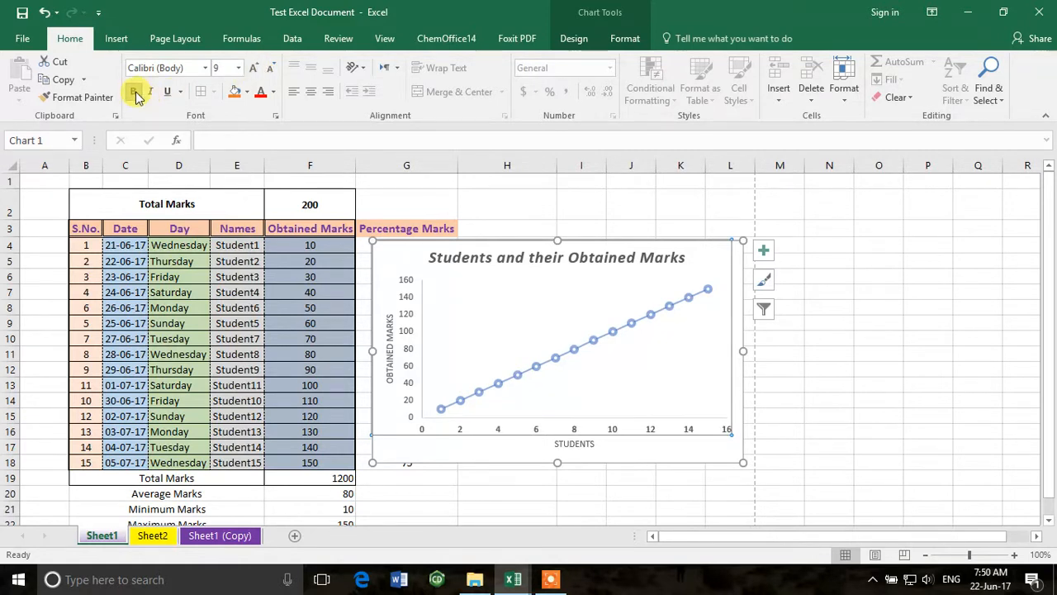
- Format the vertical axis labels as bold at font size 10
left_click(409, 404)
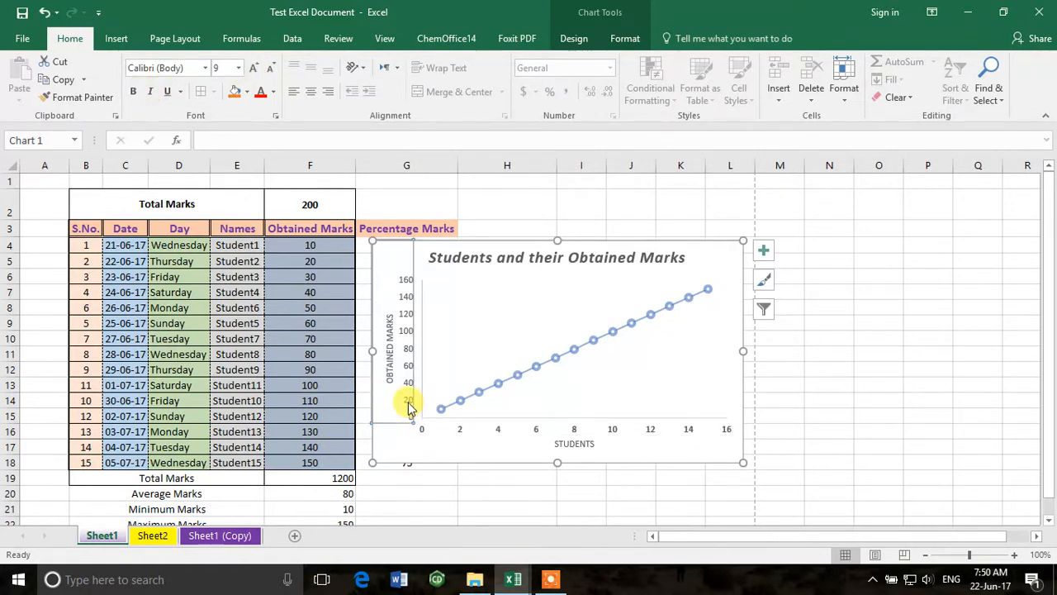
left_click(237, 70)
left_click(238, 71)
left_click(250, 71)
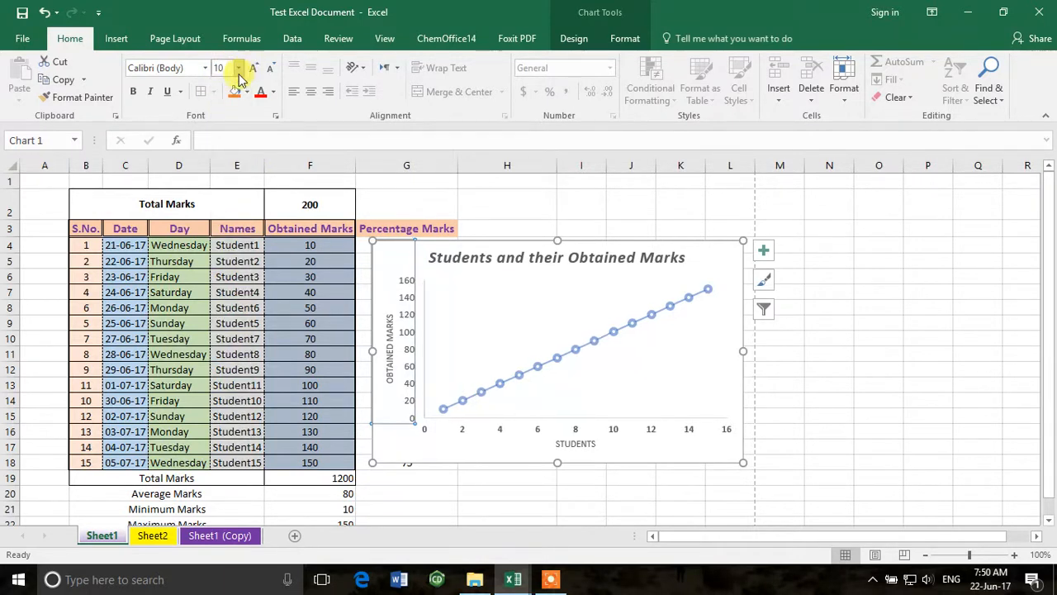
- Enlarge the horizontal axis labels' font by one size and deselect the chart
left_click(501, 432)
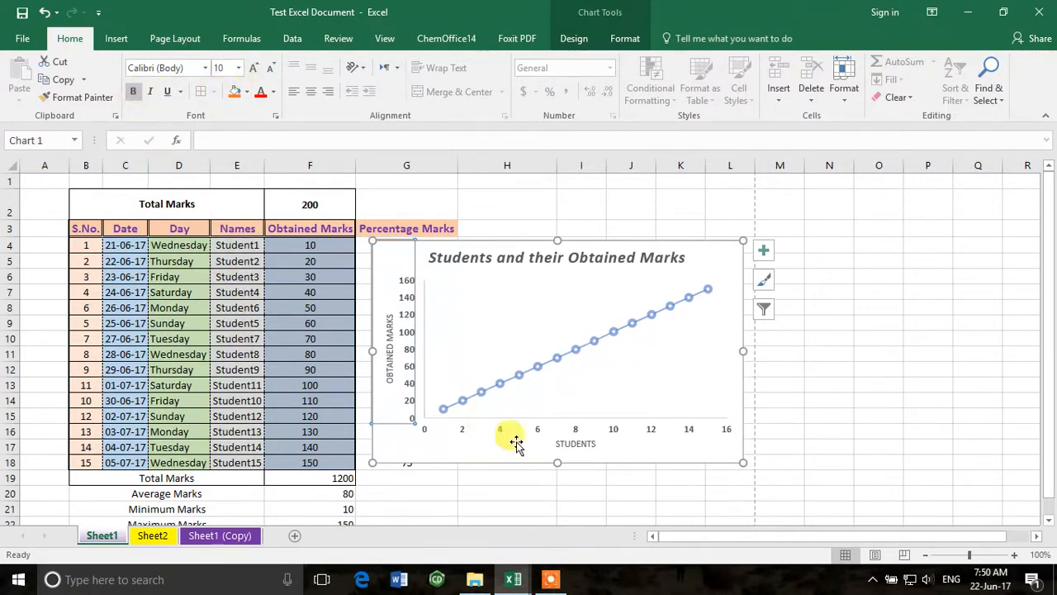
left_click(253, 67)
left_click(500, 492)
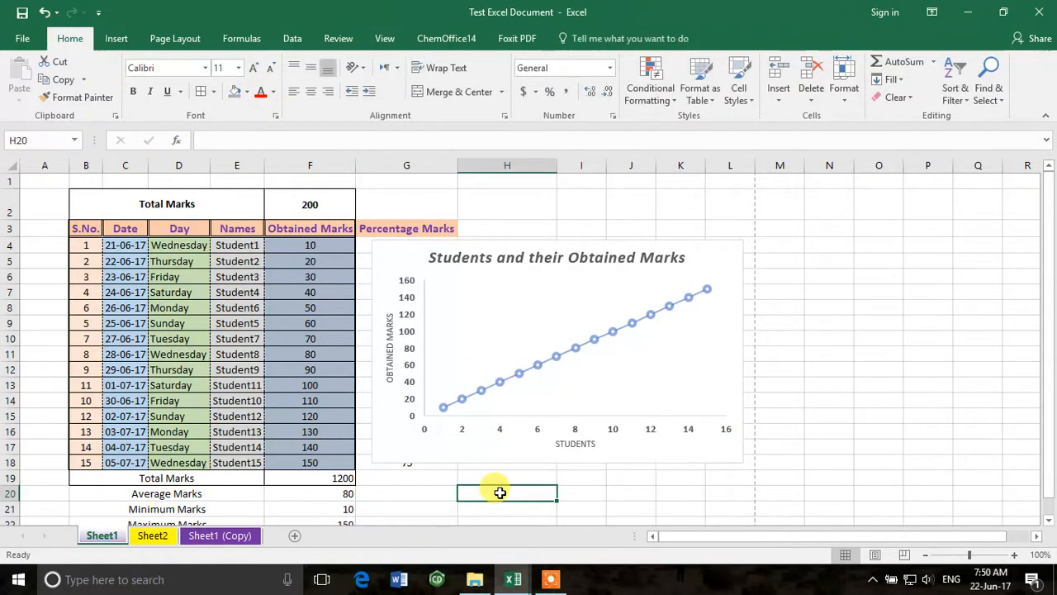
- Format the horizontal axis title "Students" as bold at font size 11
left_click(576, 443)
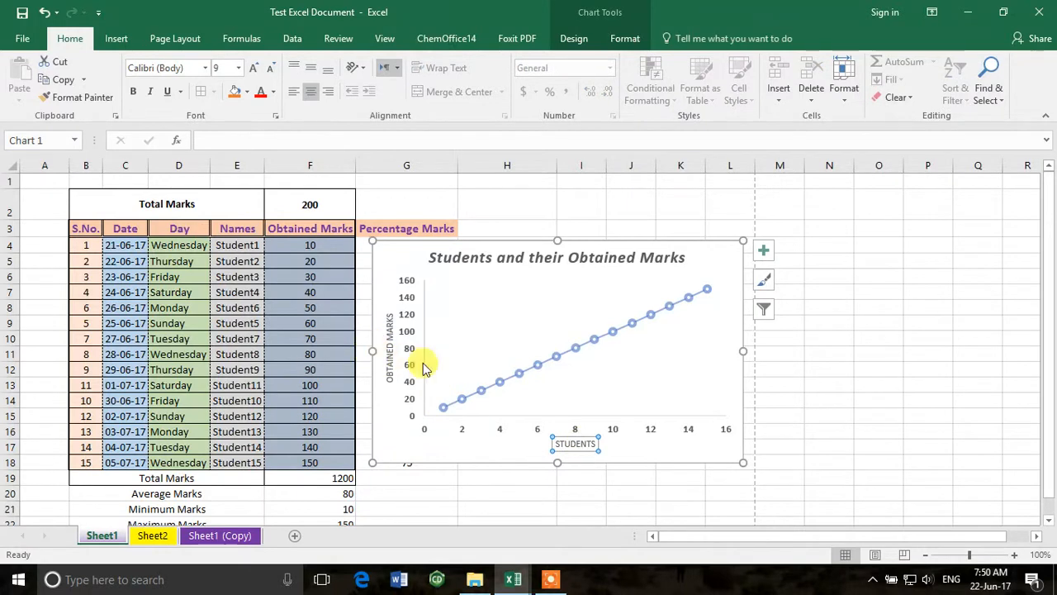
left_click(238, 68)
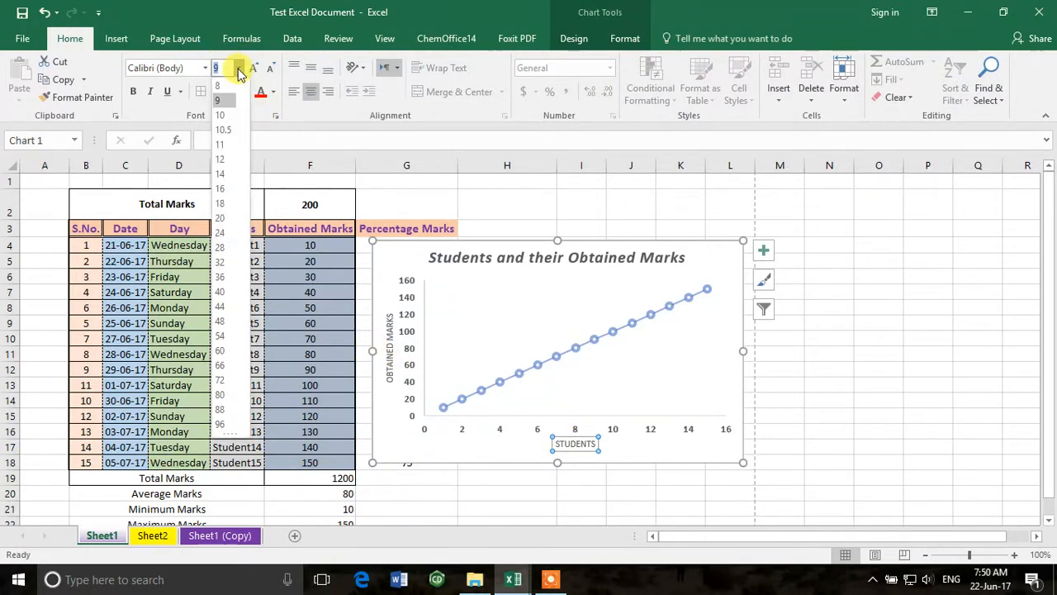
left_click(223, 145)
left_click(133, 91)
- Format the vertical axis title "Obtained Marks" as bold at font size 11 and deselect the chart
left_click(389, 357)
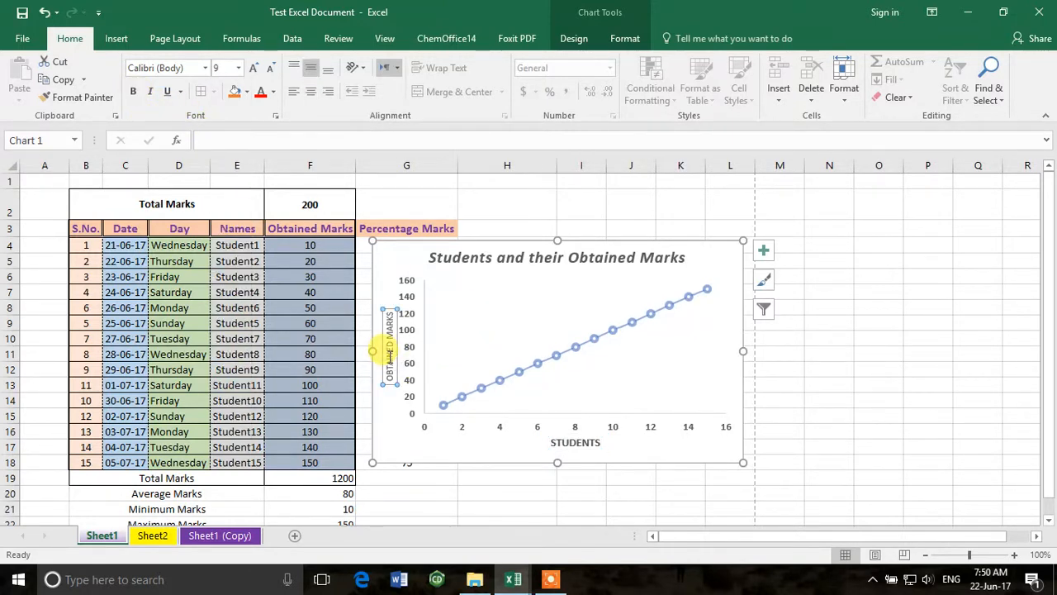
left_click(255, 71)
left_click(255, 71)
left_click(255, 71)
left_click(133, 91)
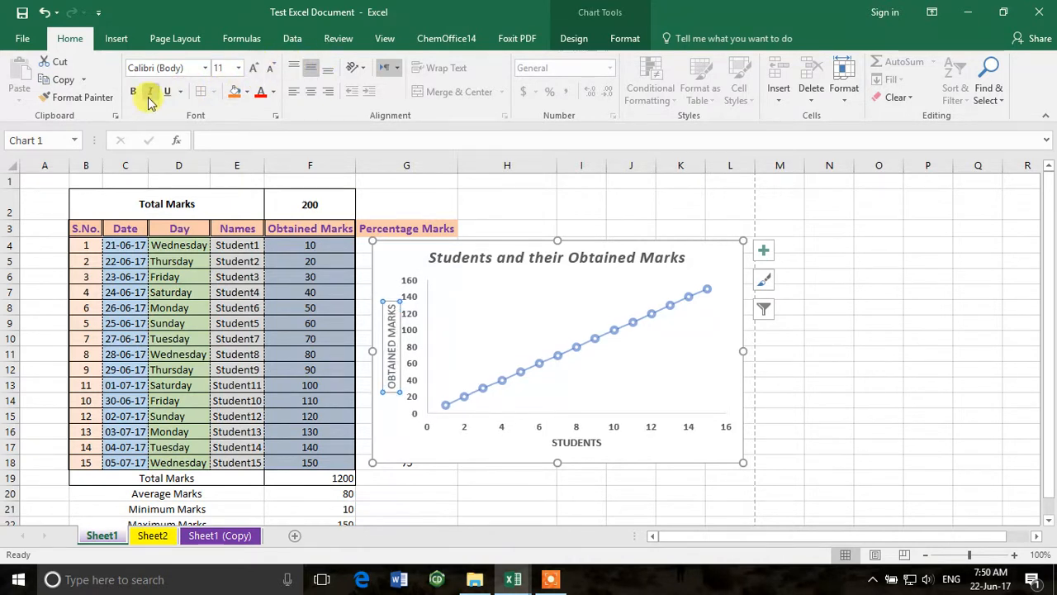
left_click(787, 412)
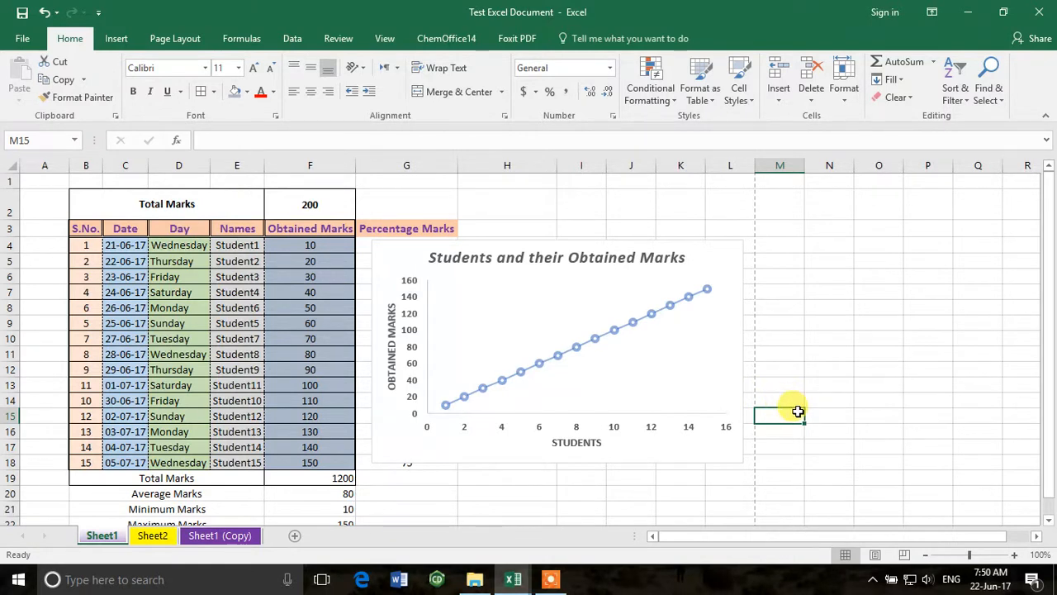
- Color the vertical and horizontal axis titles with the blue theme color and deselect the chart
left_click(391, 374)
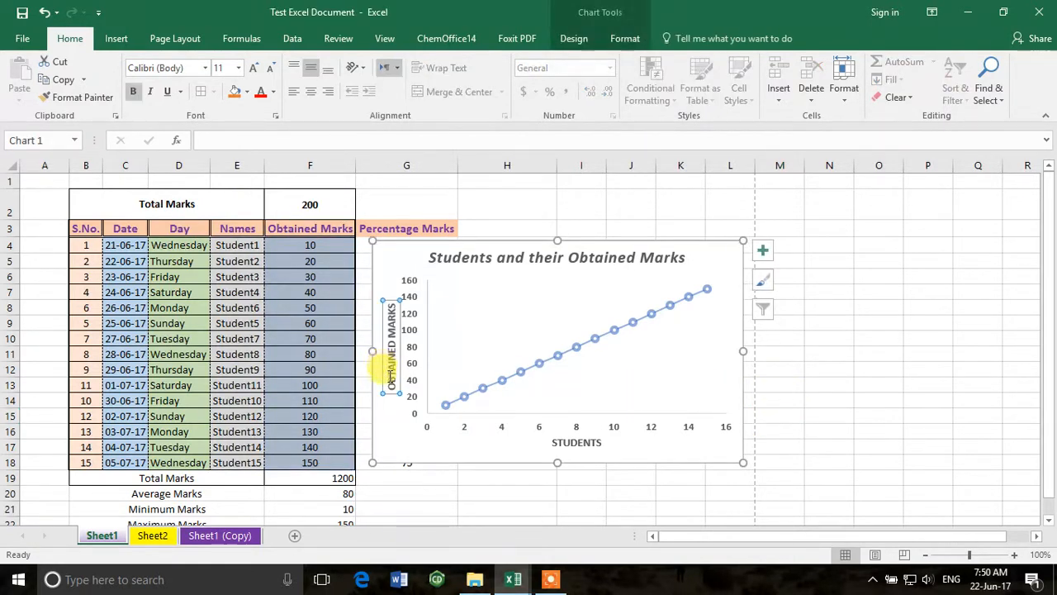
left_click(273, 94)
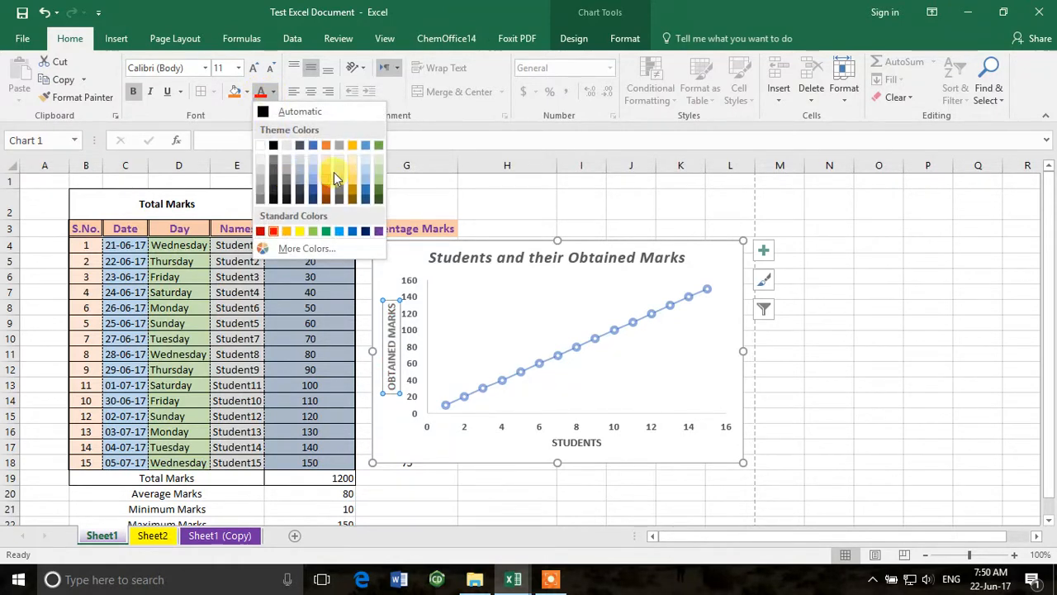
left_click(314, 144)
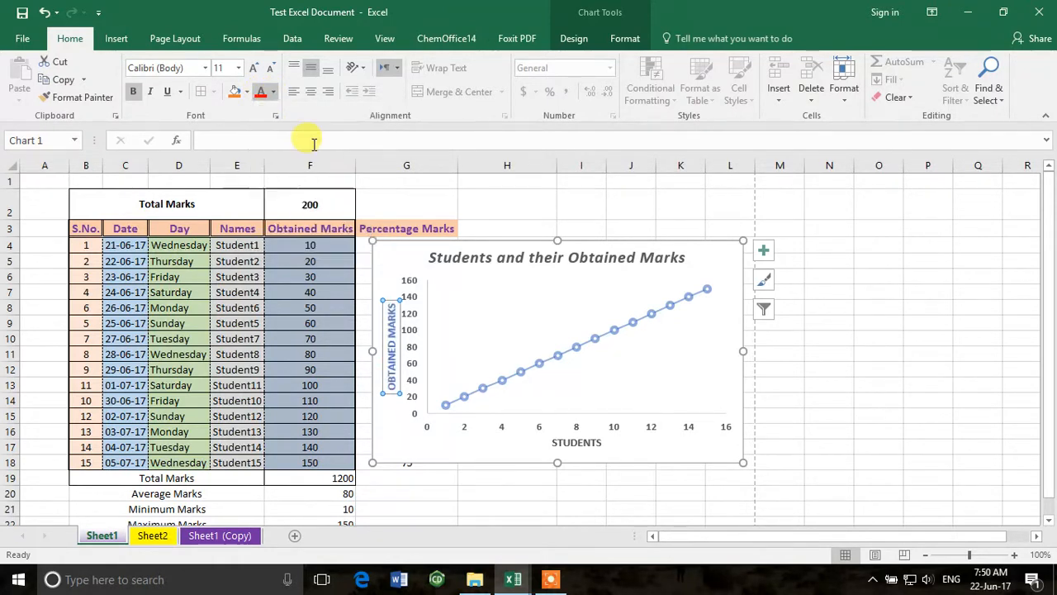
left_click(586, 444)
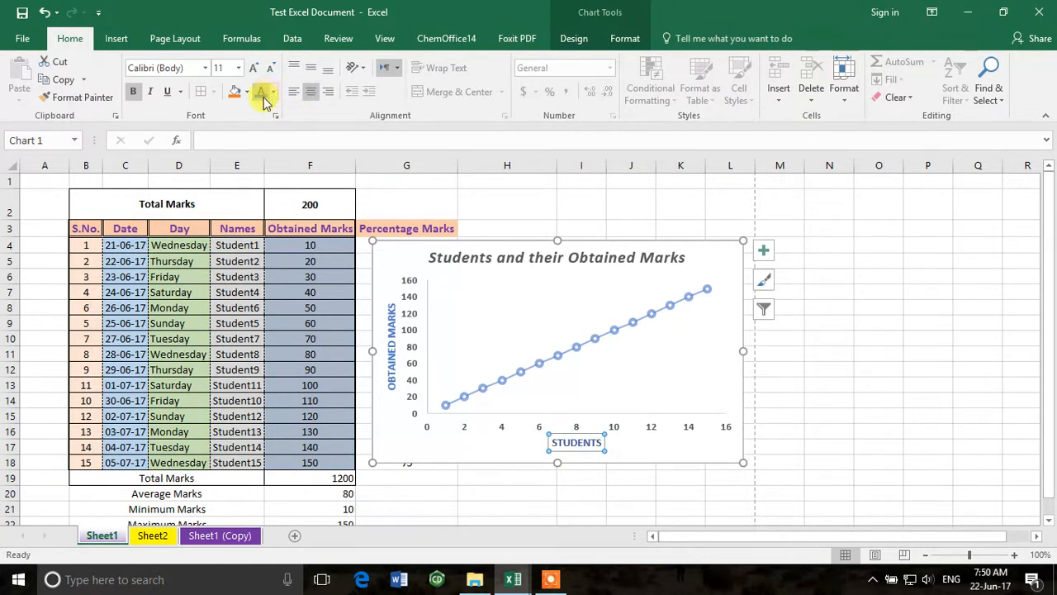
left_click(799, 416)
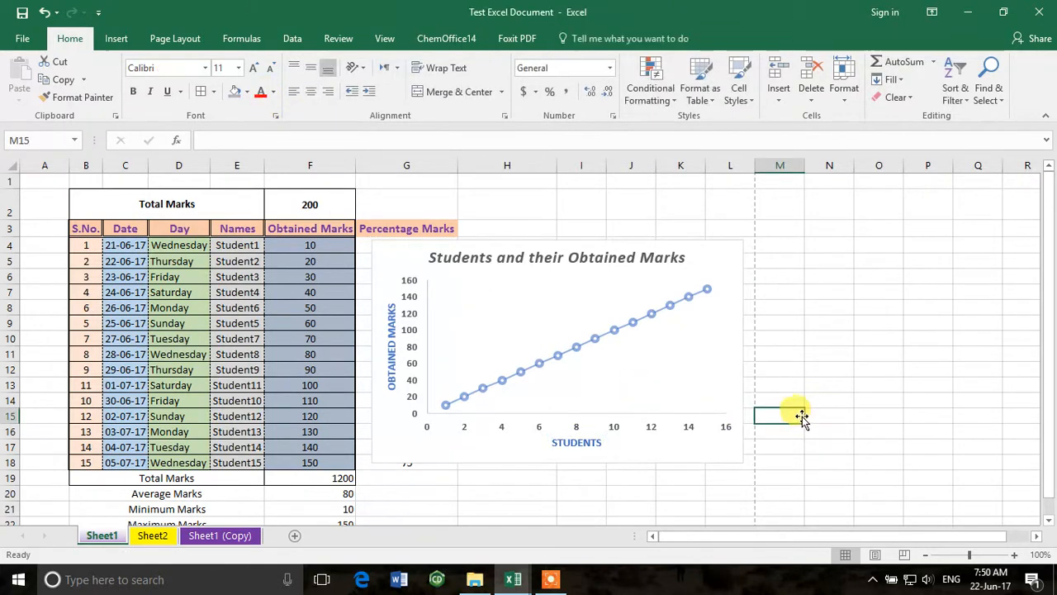
- Open the formatting options for the chart's plot area and expand its fill settings
left_click(742, 429)
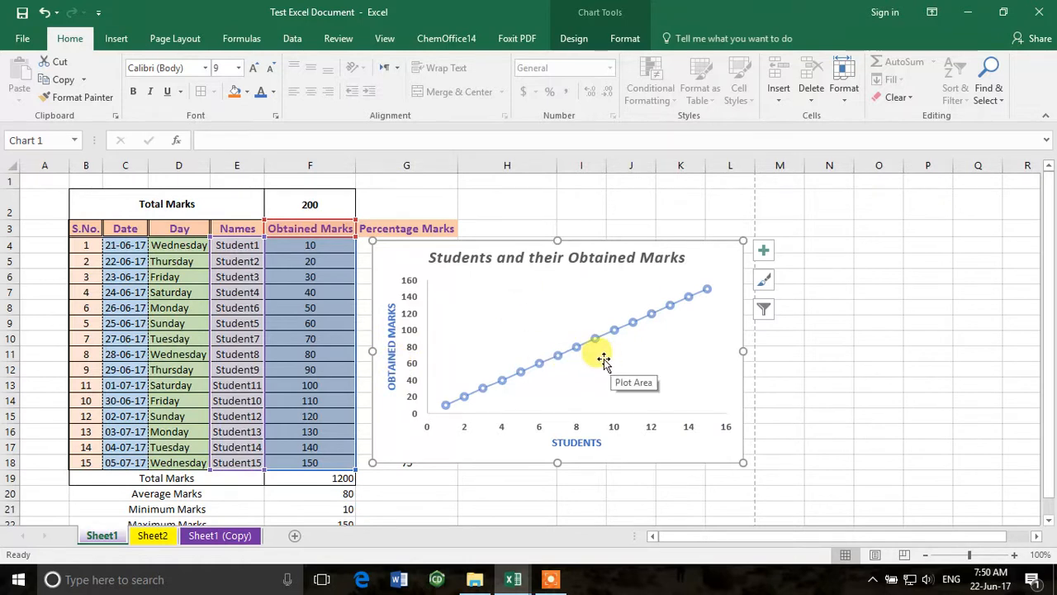
double_click(657, 372)
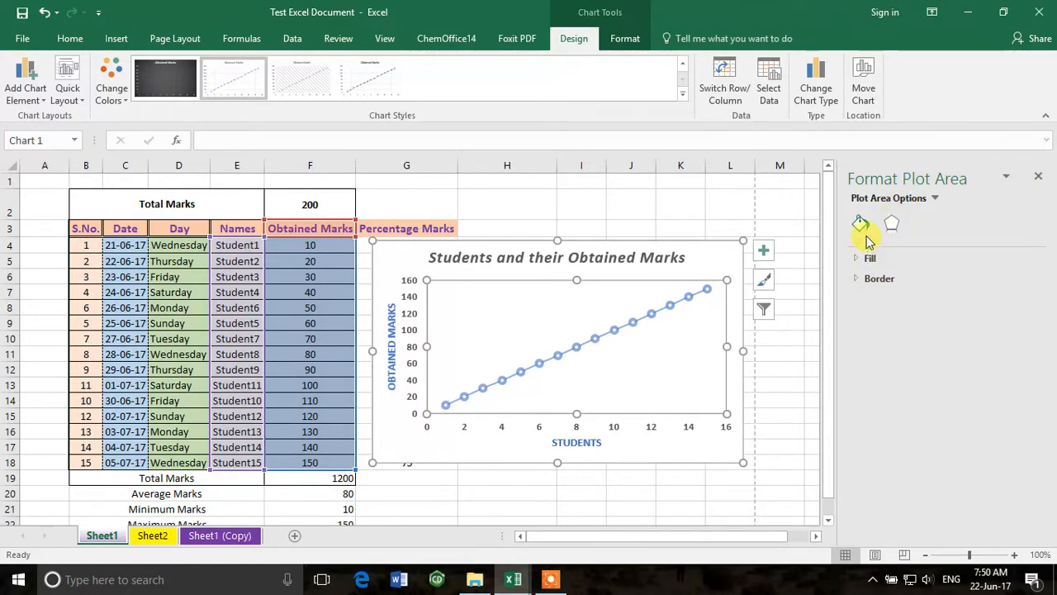
left_click(891, 224)
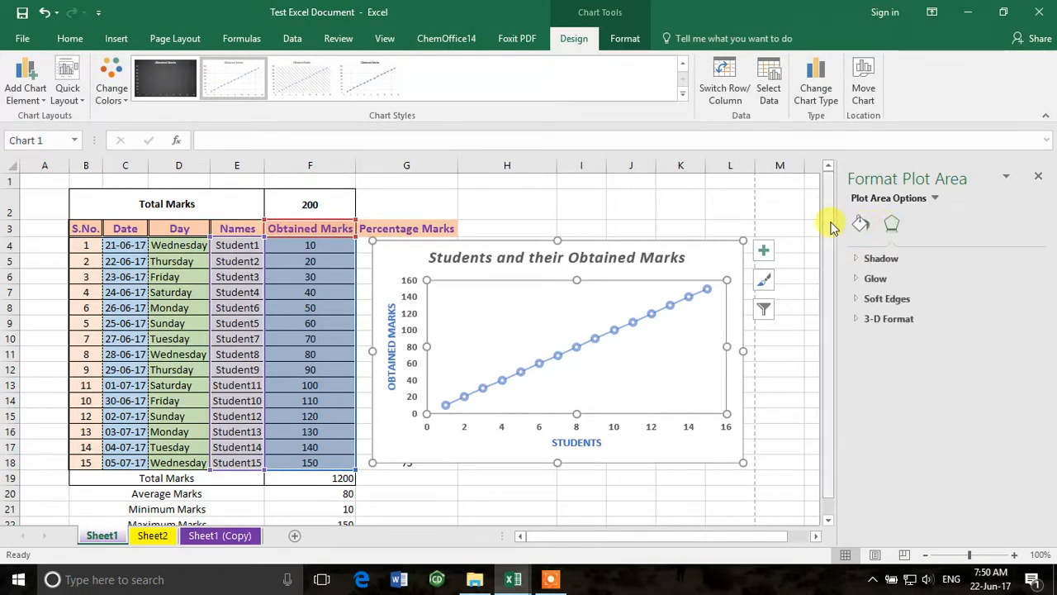
left_click(860, 224)
left_click(857, 260)
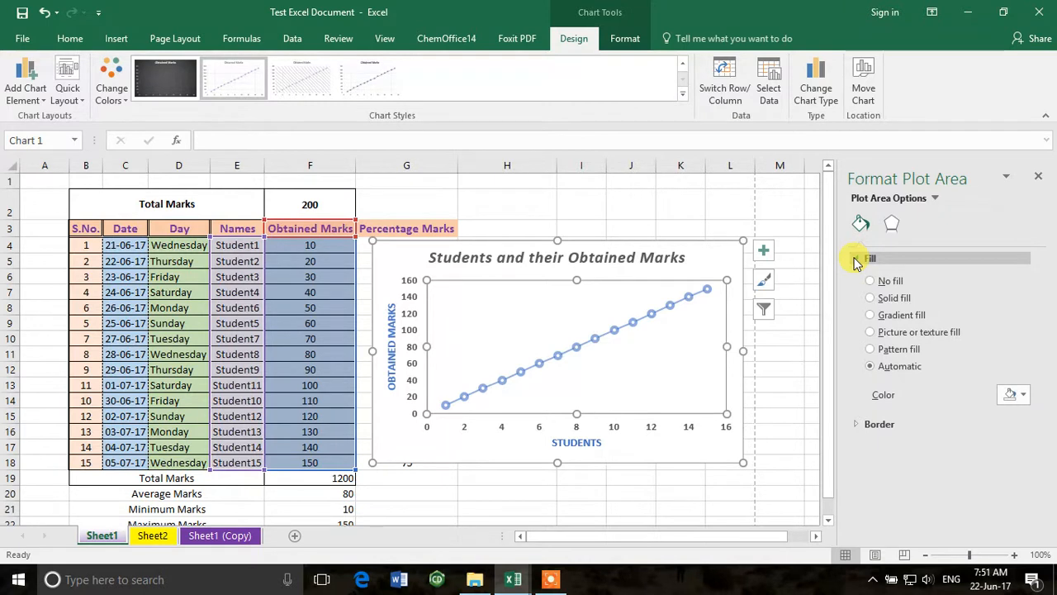
- Try a solid fill, a gradient fill and a picture or texture fill on the plot area
left_click(871, 298)
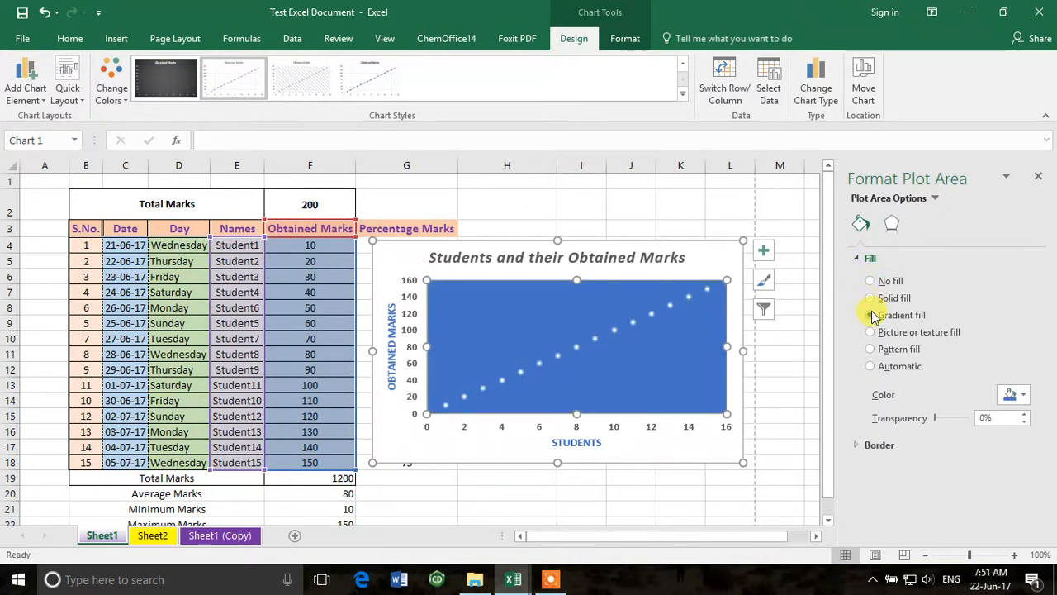
left_click(871, 315)
left_click(872, 332)
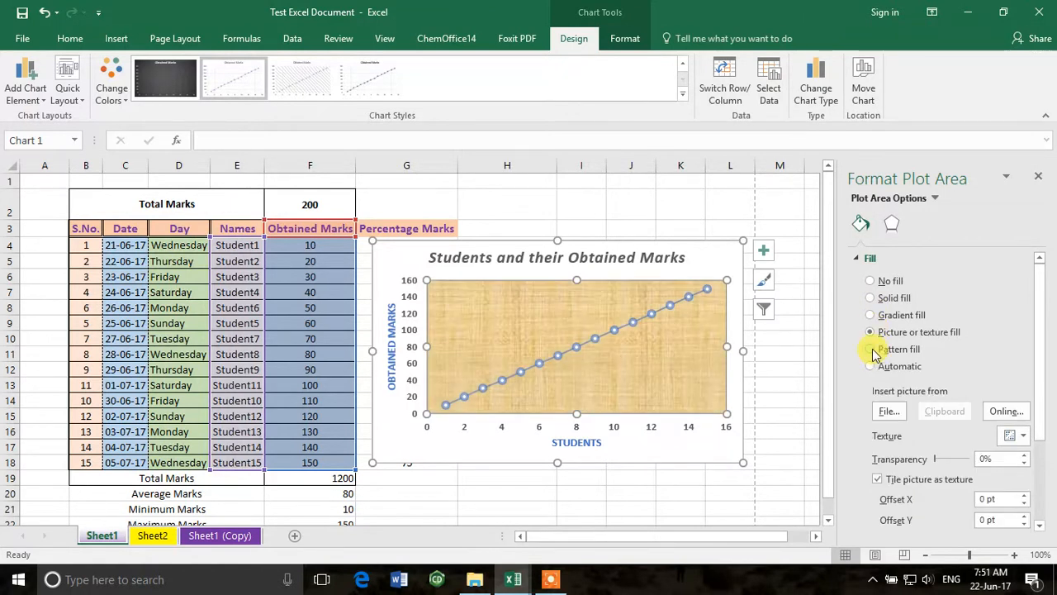
- Apply a pattern fill to the plot area, trying several patterns and choosing the dashed horizontal one
left_click(871, 349)
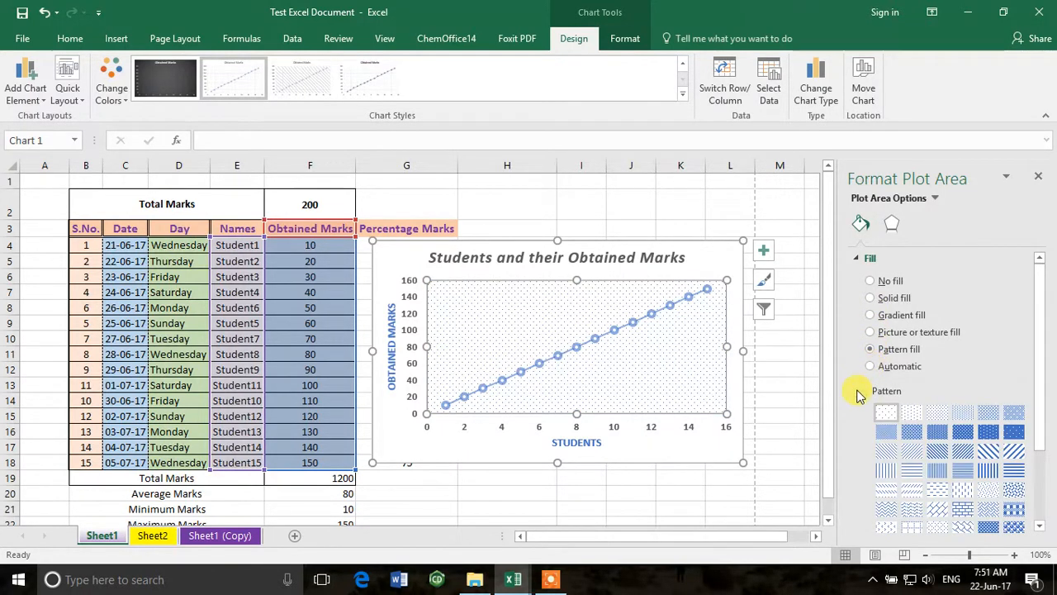
left_click(930, 454)
left_click(937, 431)
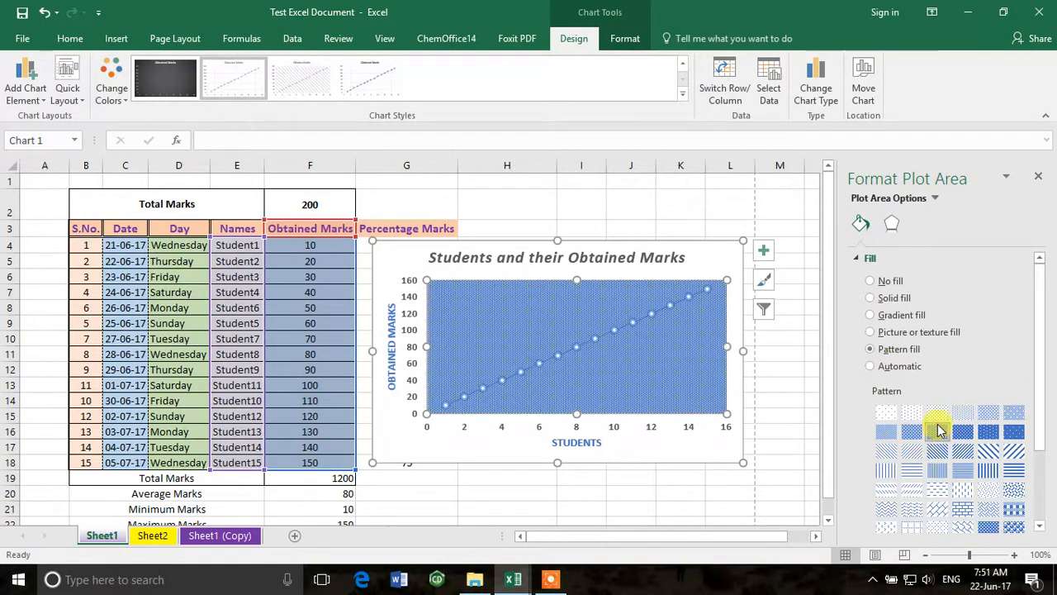
left_click(938, 413)
left_click(937, 491)
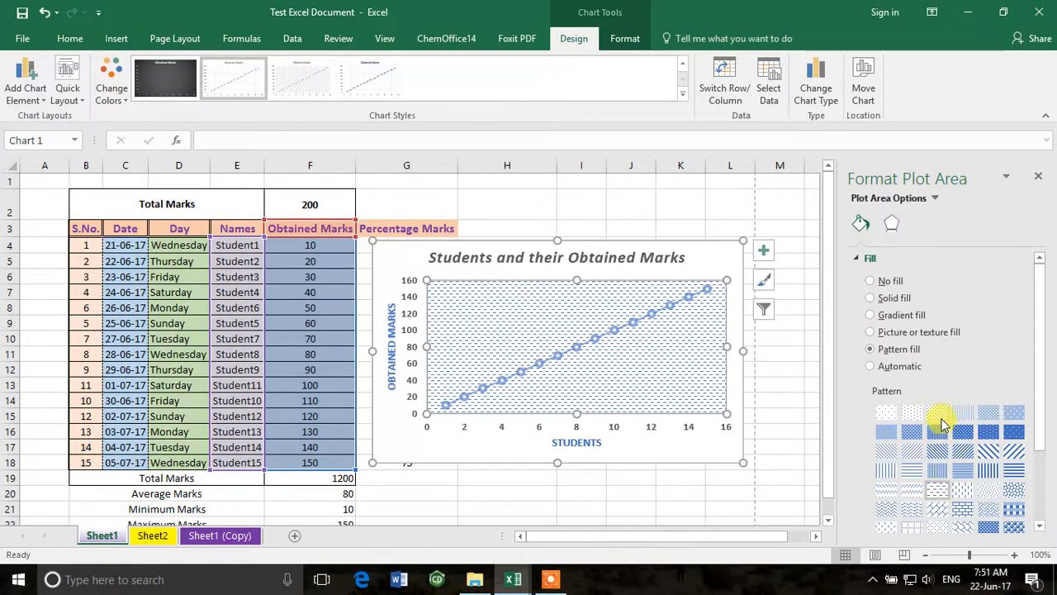
- Switch the plot area's pattern fill to the sparsest dotted pattern and give its border a solid line
left_click(891, 414)
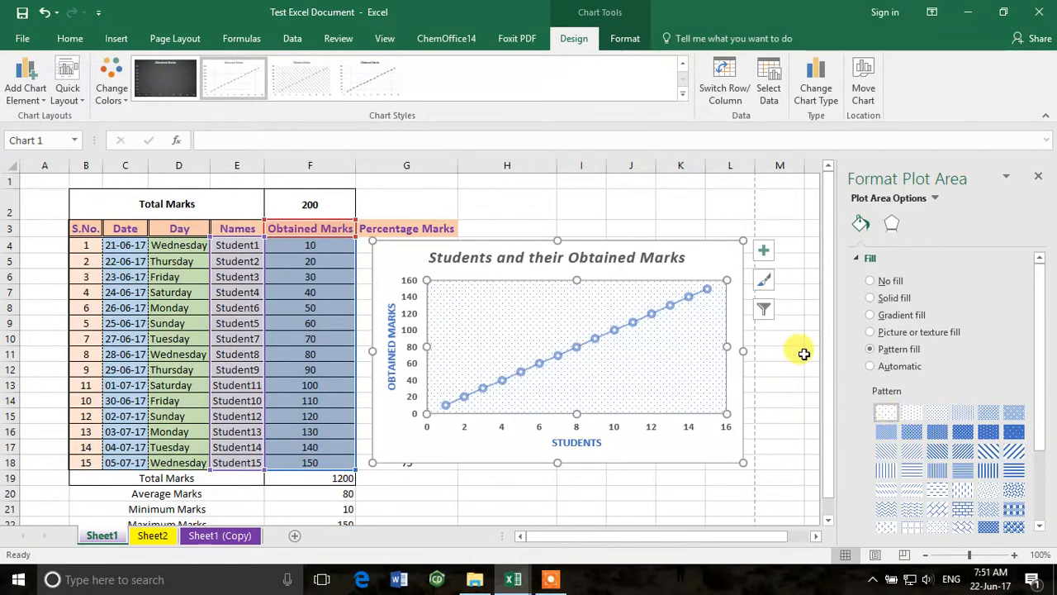
left_click(859, 257)
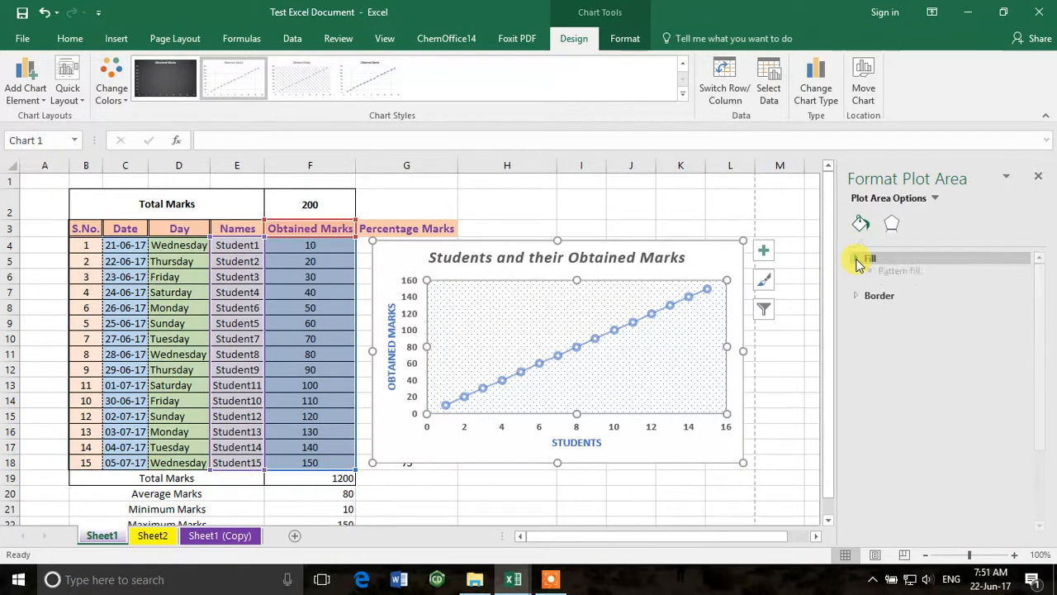
left_click(858, 280)
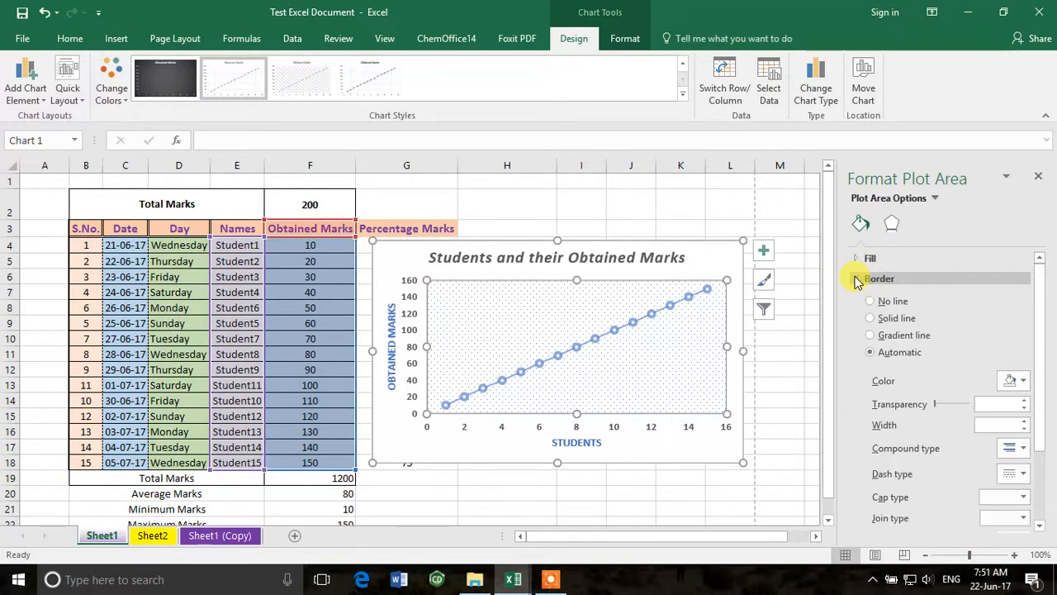
left_click(779, 426)
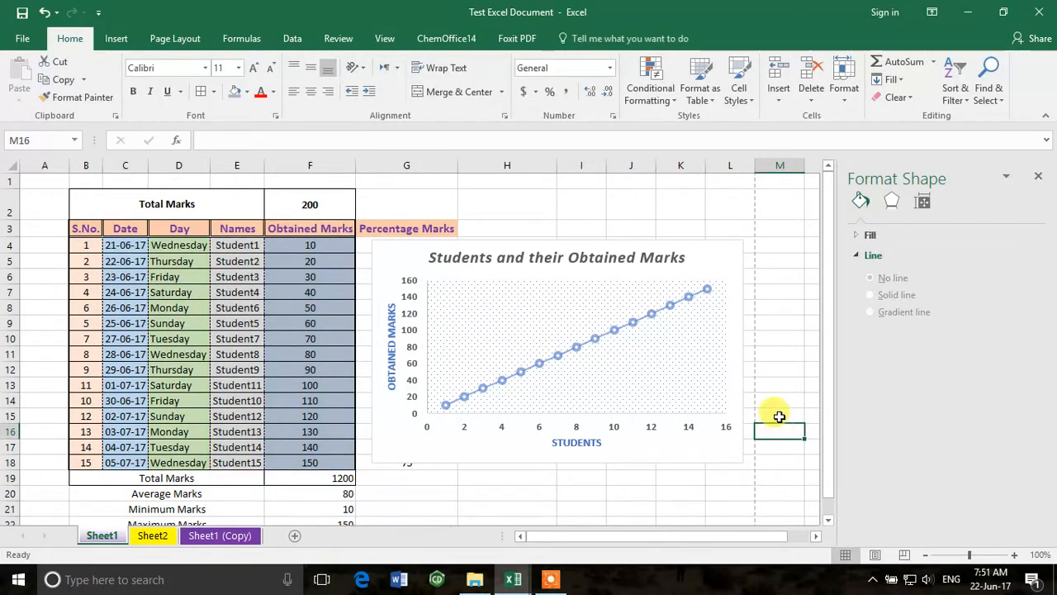
left_click(642, 373)
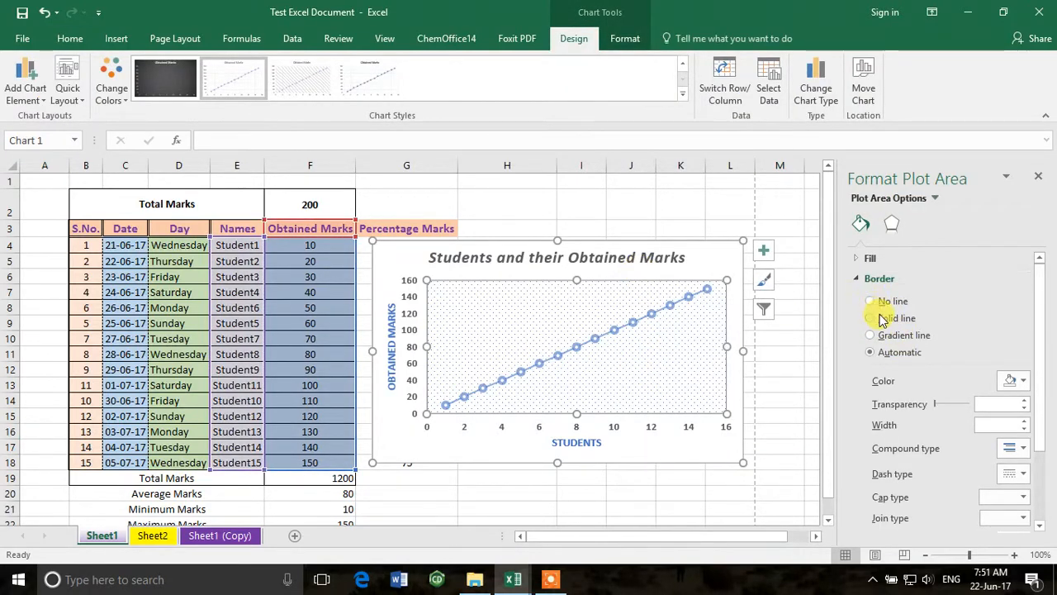
left_click(875, 324)
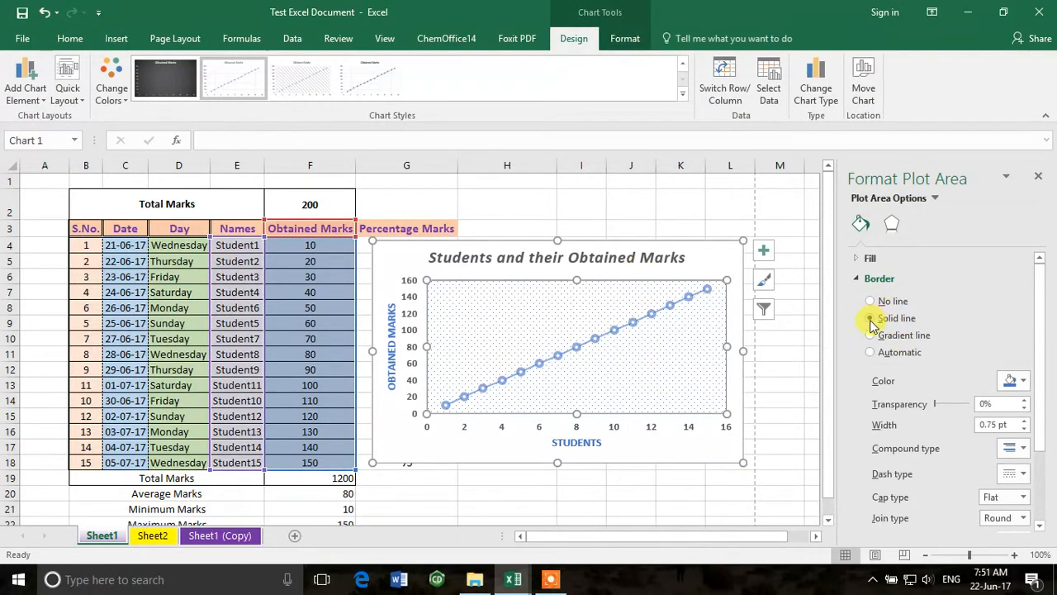
left_click(795, 357)
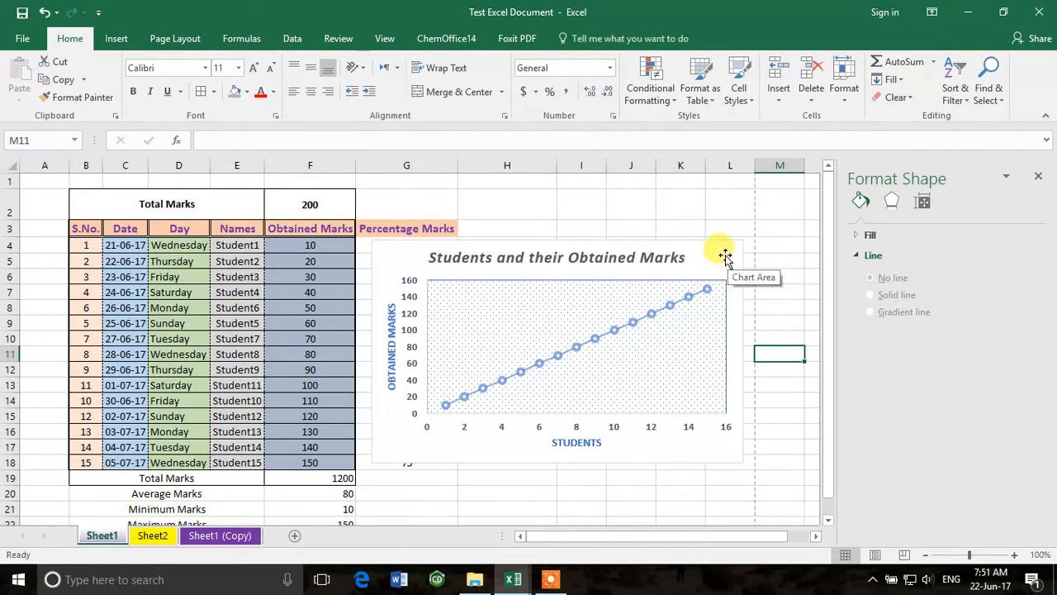
- Examine the chart area's size, properties and alt text settings
left_click(924, 203)
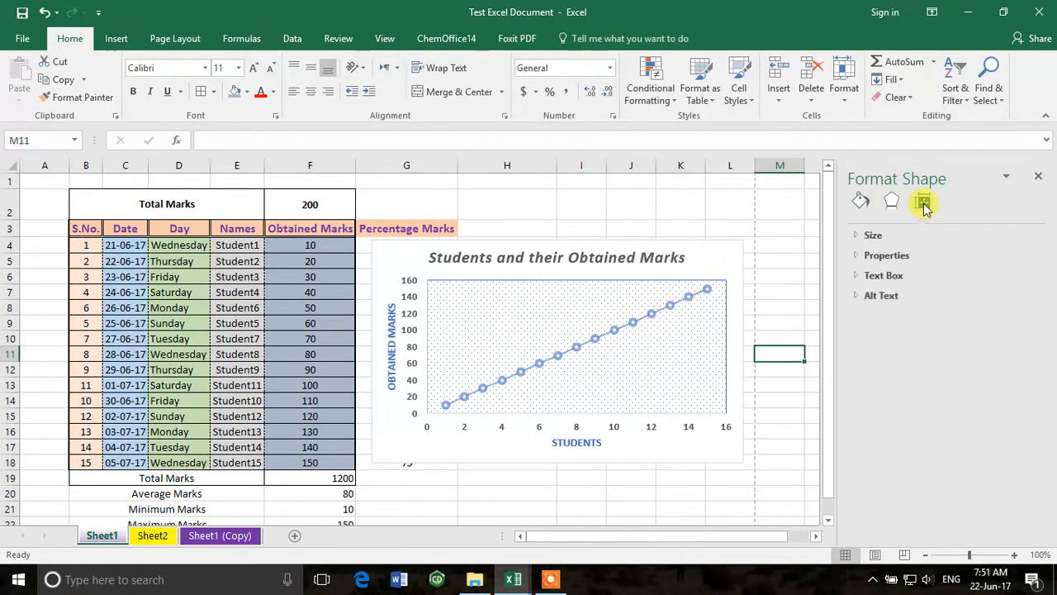
left_click(734, 311)
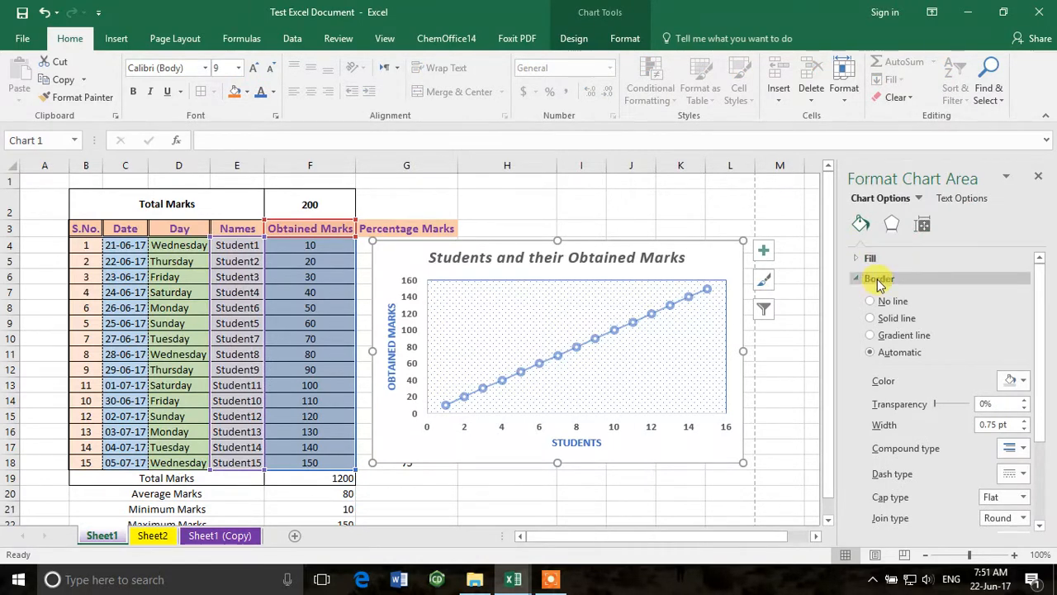
left_click(856, 282)
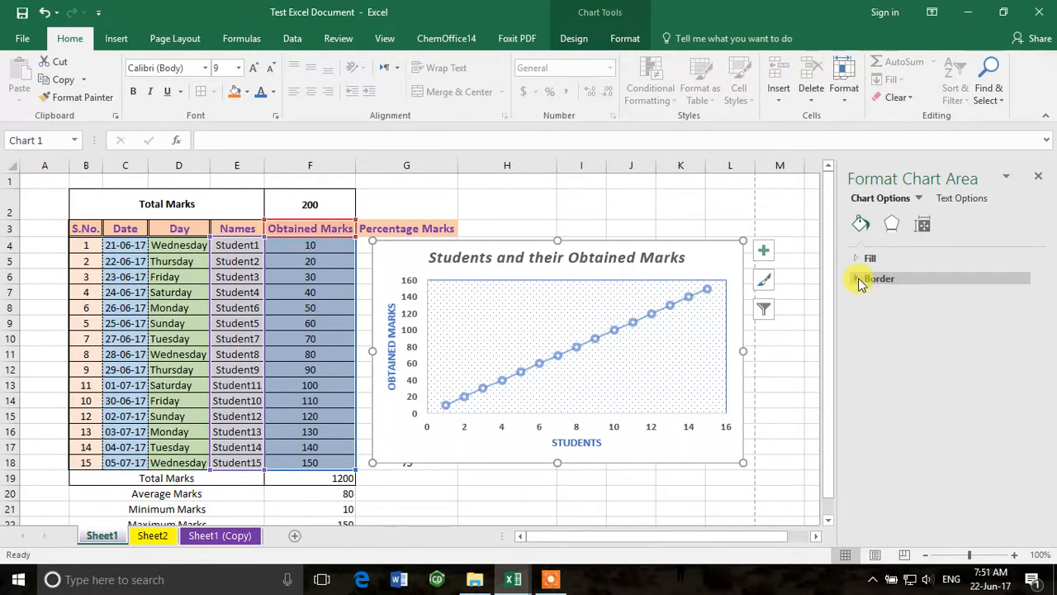
left_click(923, 224)
left_click(859, 259)
left_click(859, 260)
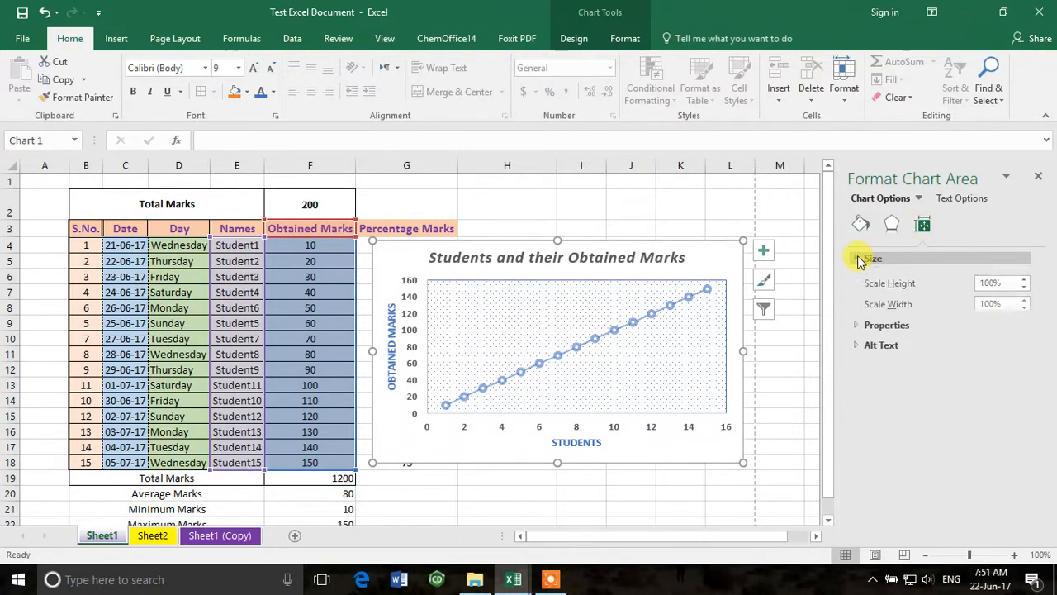
left_click(857, 281)
left_click(856, 281)
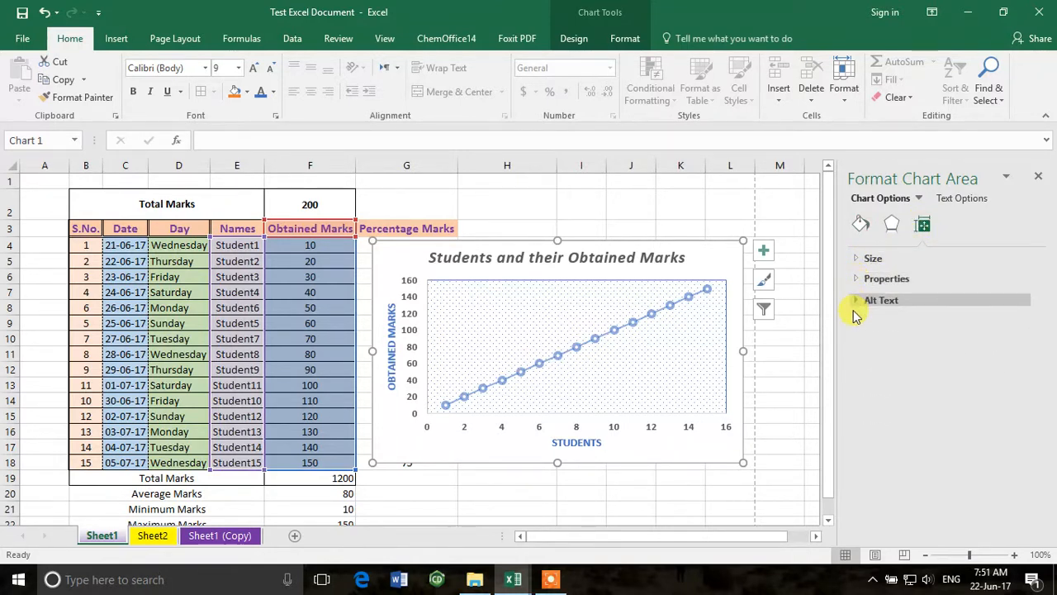
left_click(858, 300)
left_click(858, 300)
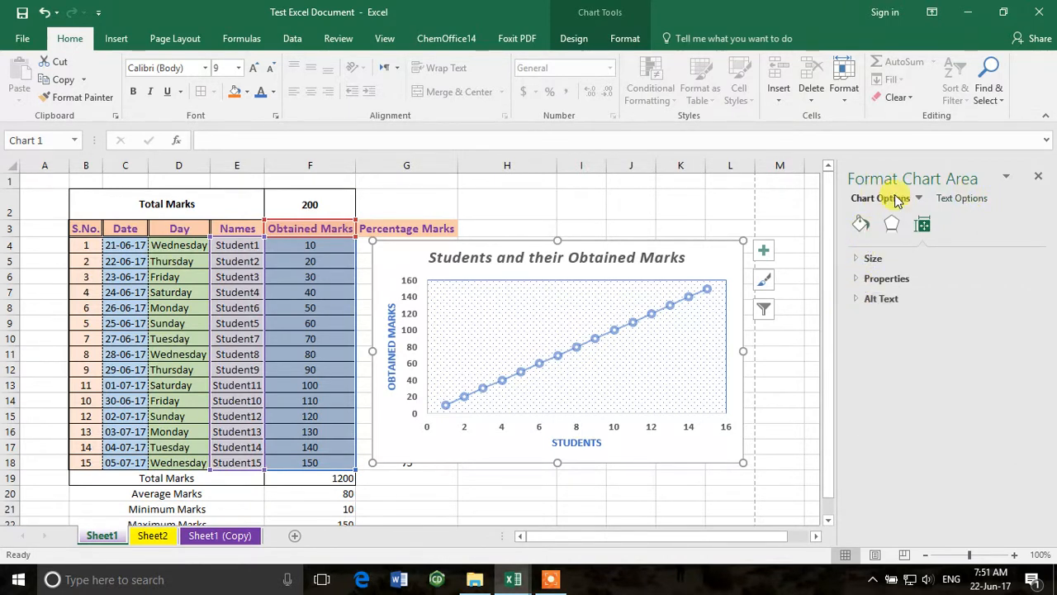
- Examine the horizontal axis's text fill and text outline options and the plot area's fill options
left_click(920, 200)
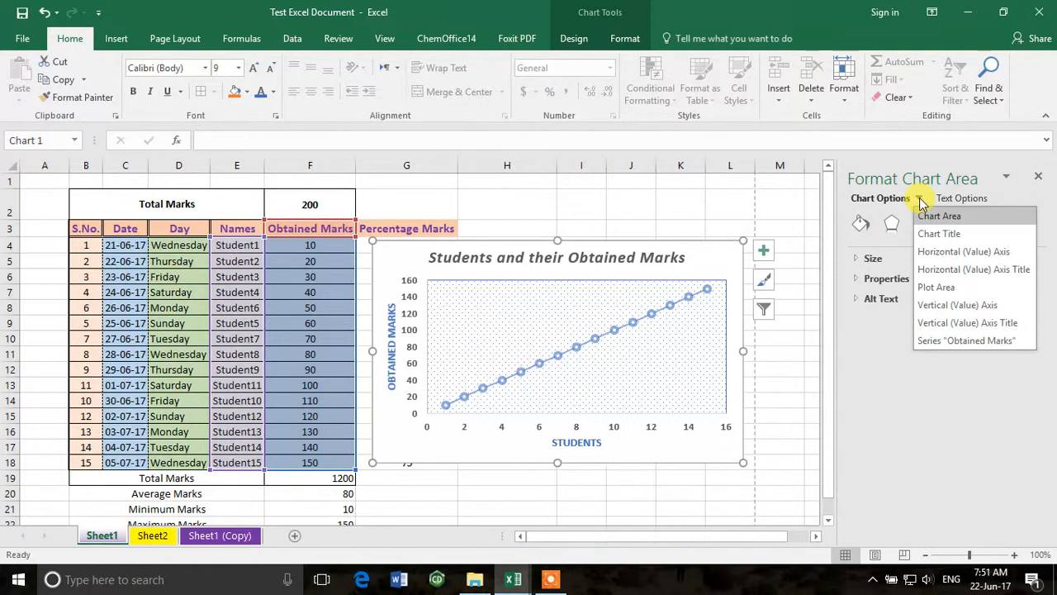
left_click(955, 200)
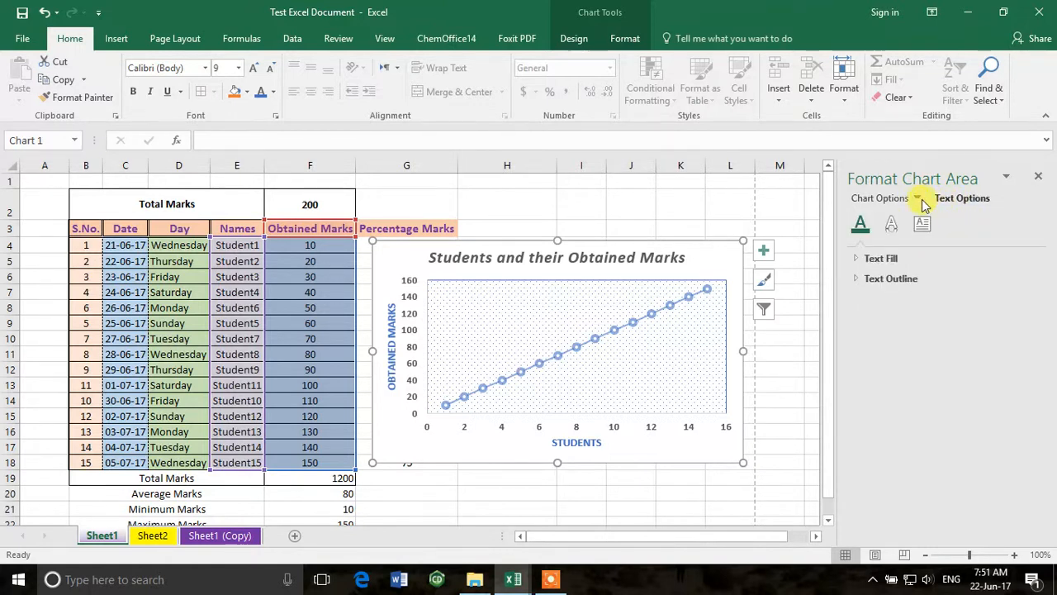
left_click(919, 200)
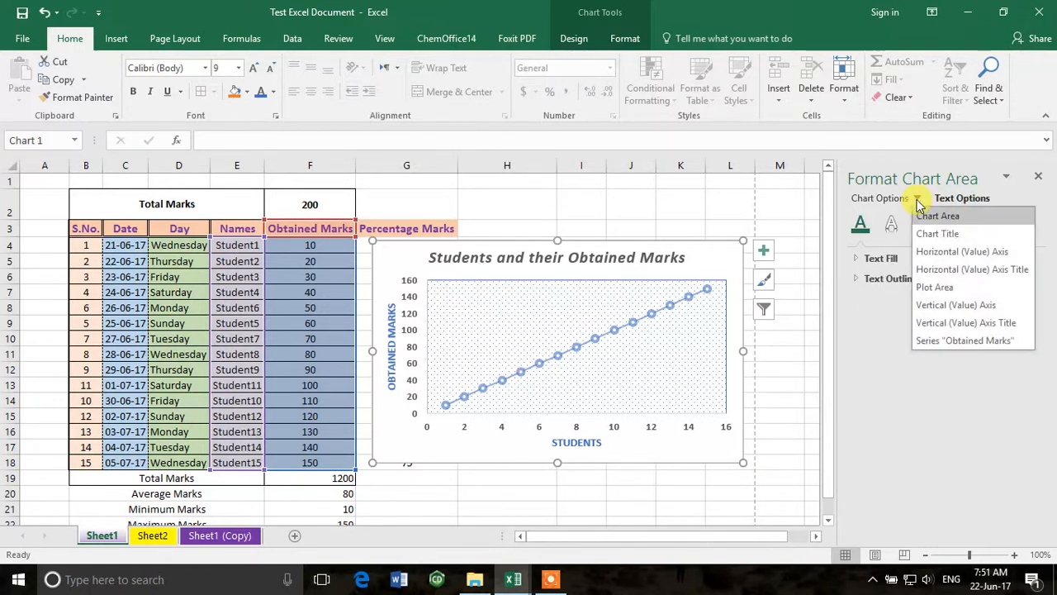
left_click(951, 252)
left_click(859, 260)
left_click(858, 259)
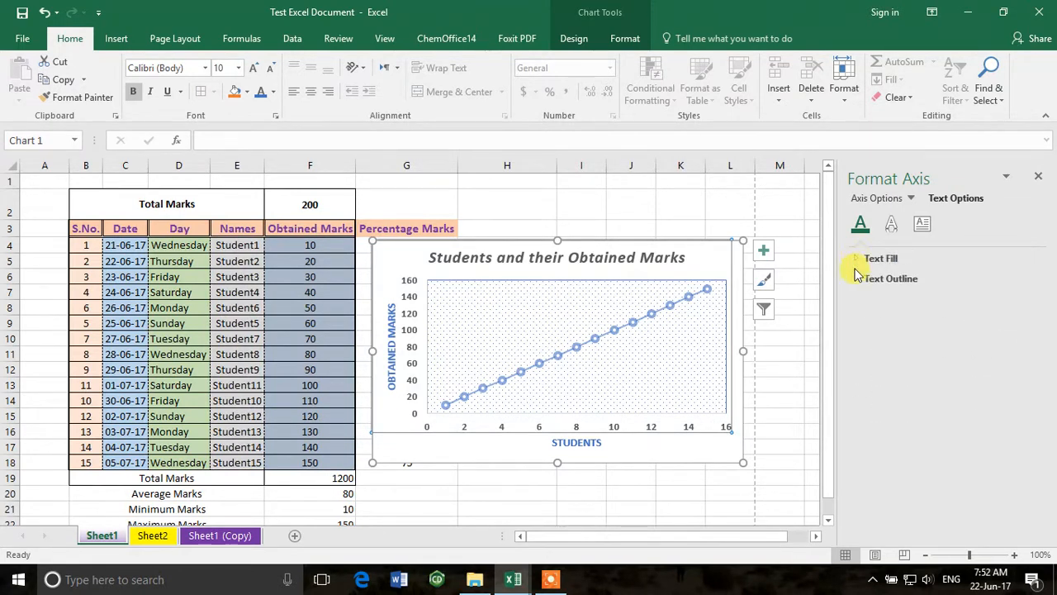
left_click(857, 278)
left_click(861, 277)
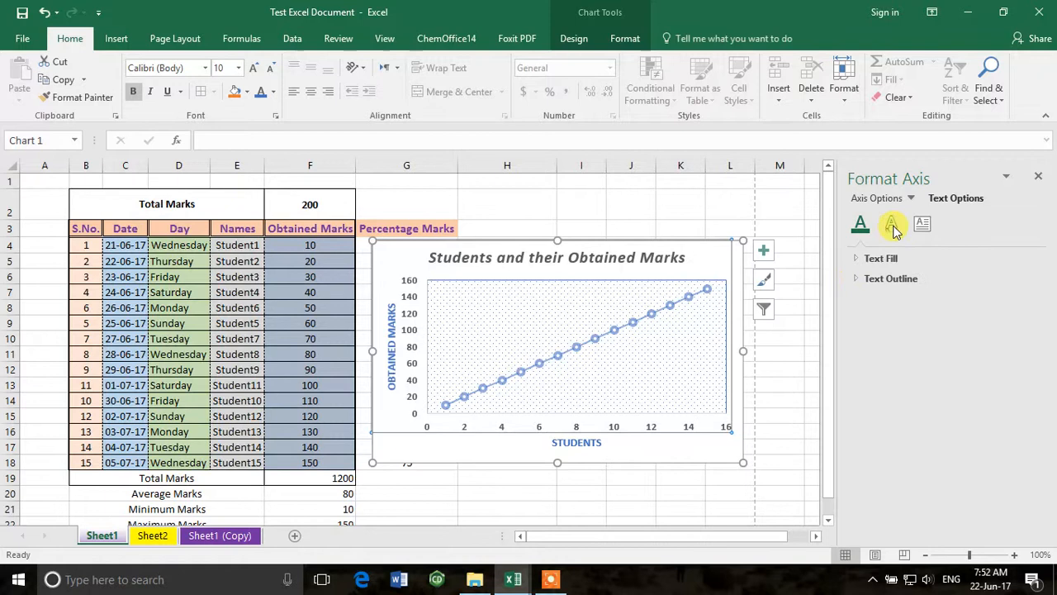
left_click(911, 199)
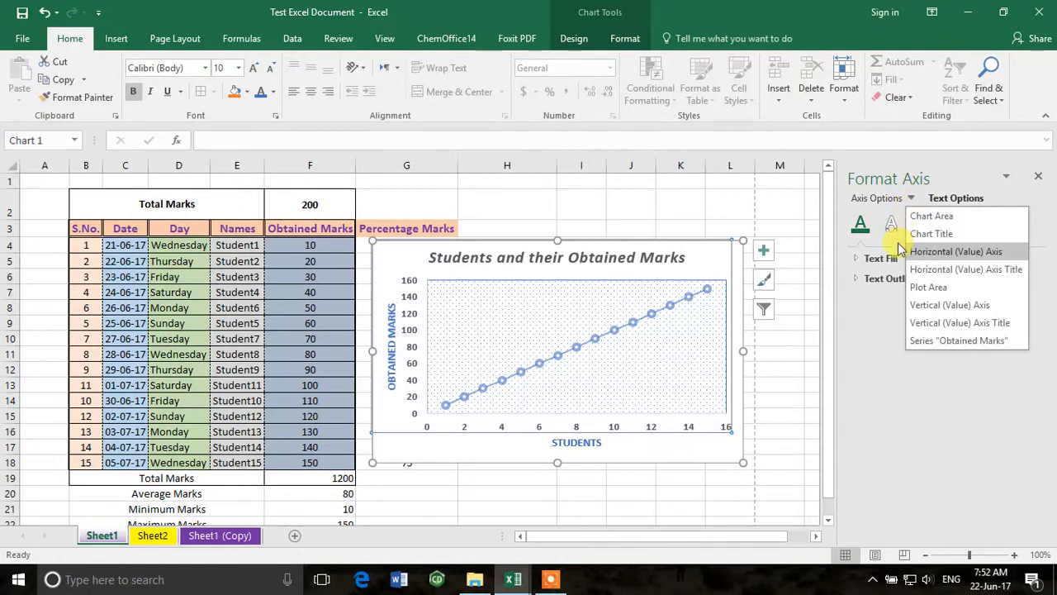
left_click(942, 287)
left_click(859, 263)
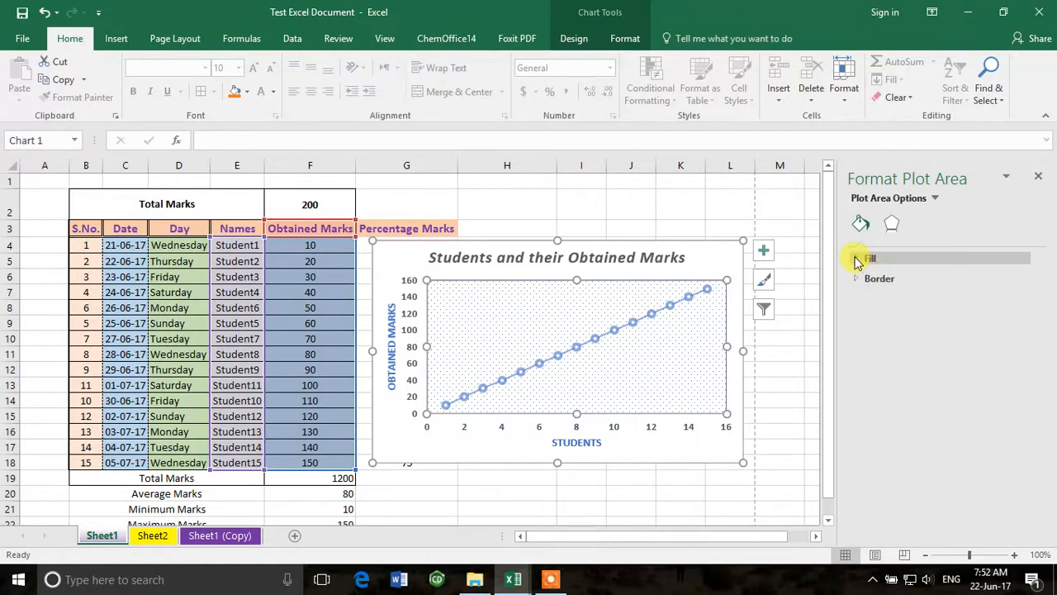
left_click(856, 262)
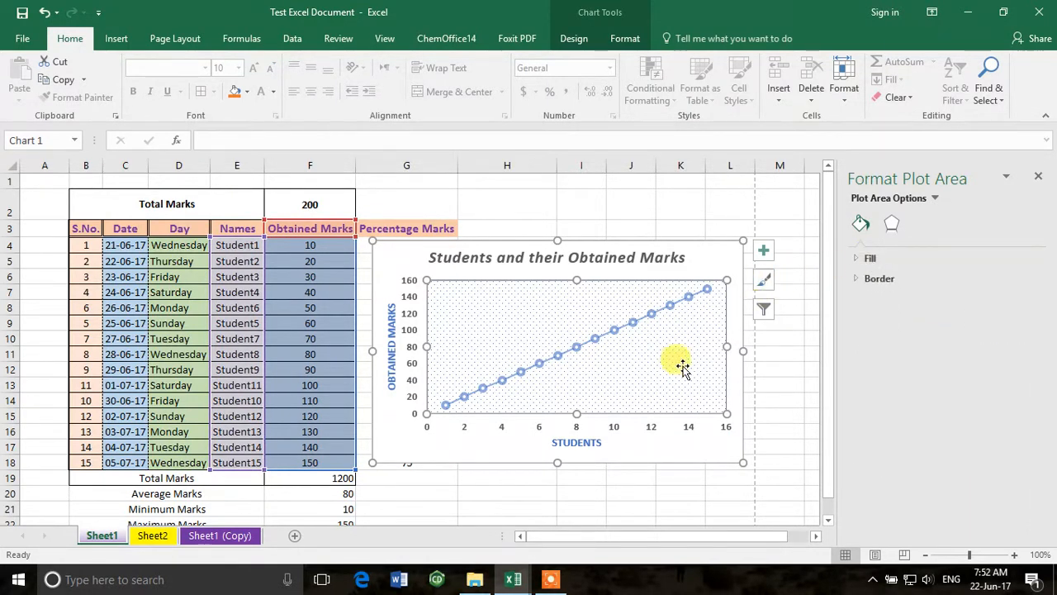
- Set the maximum bound of the vertical Obtained Marks axis to 150
left_click(411, 351)
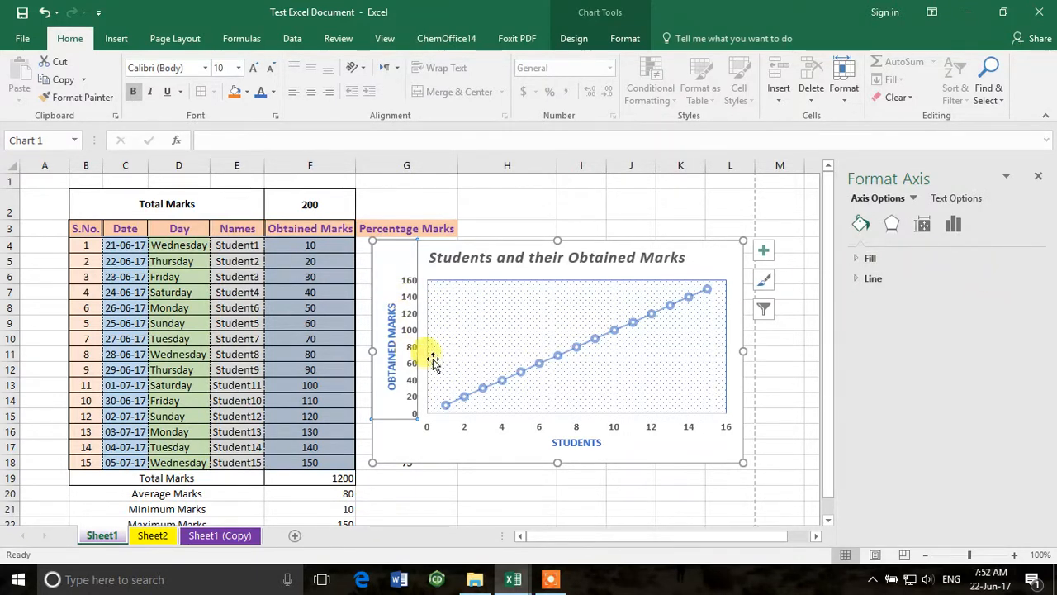
left_click(953, 224)
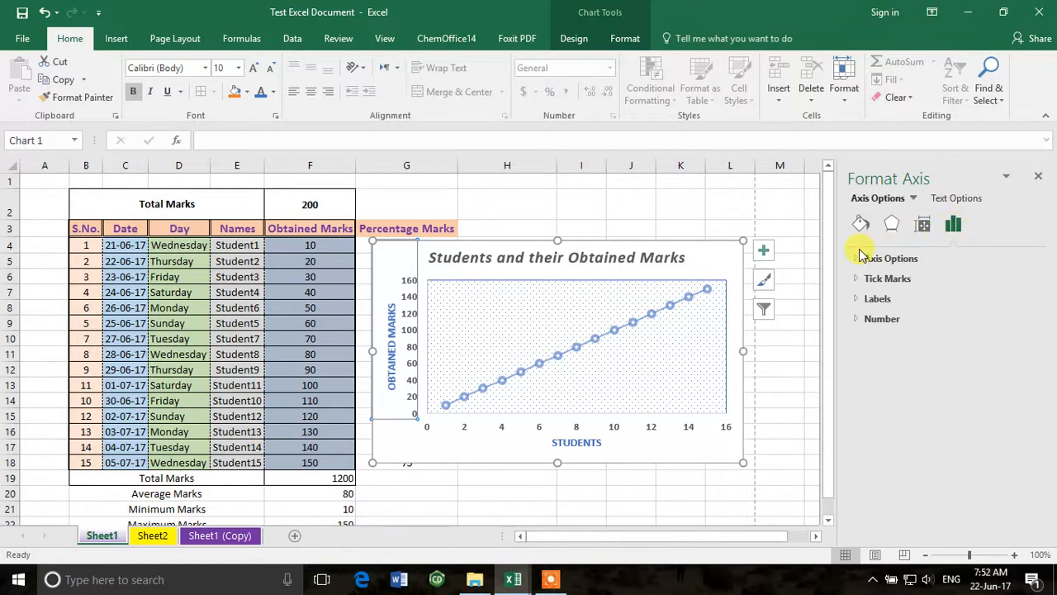
left_click(858, 259)
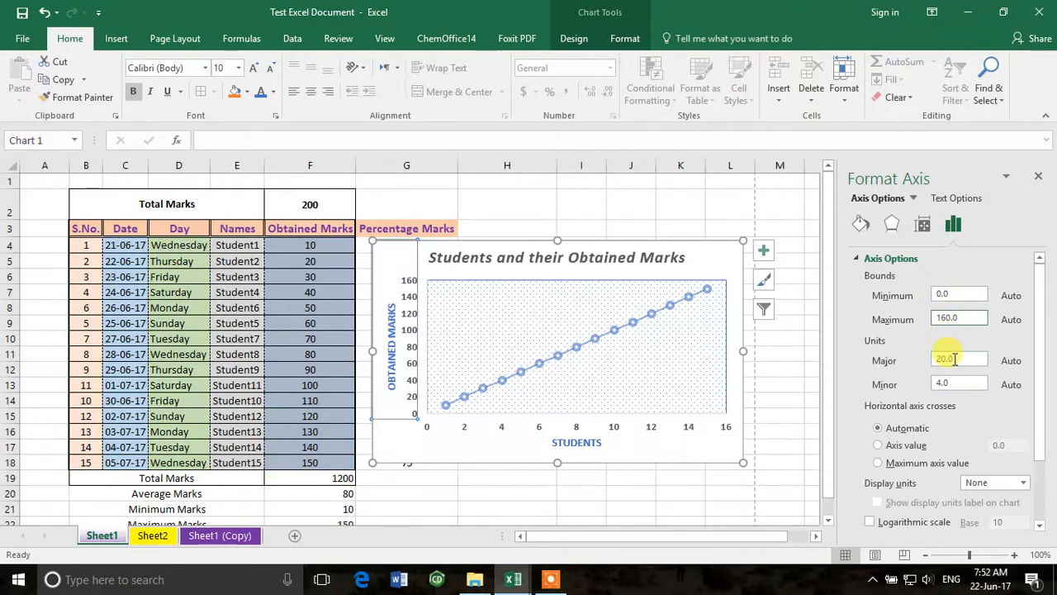
key("Return")
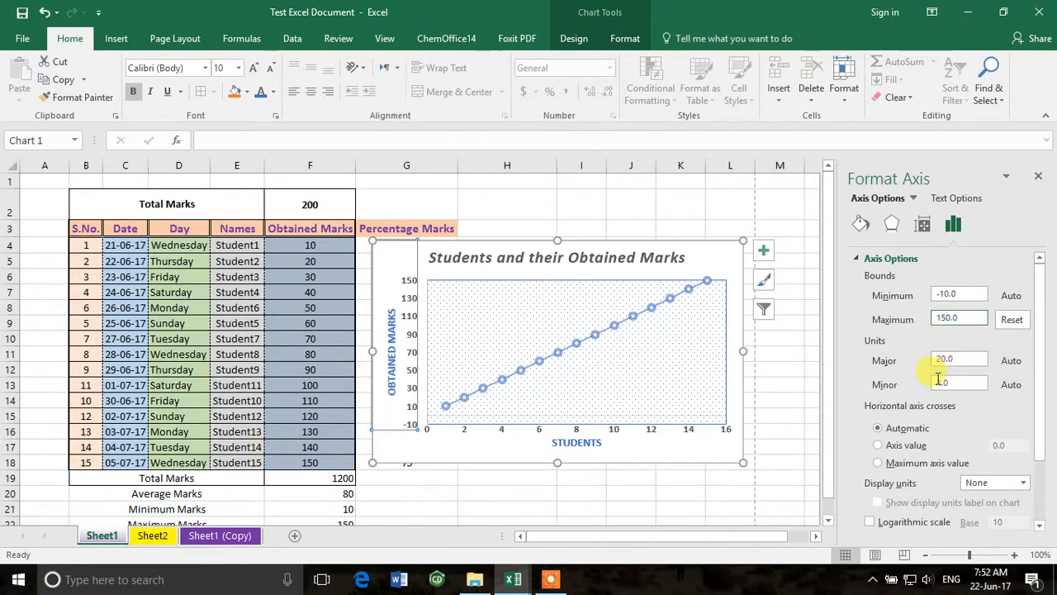
- Set the maximum bound of the horizontal Students axis to 15
left_click(652, 431)
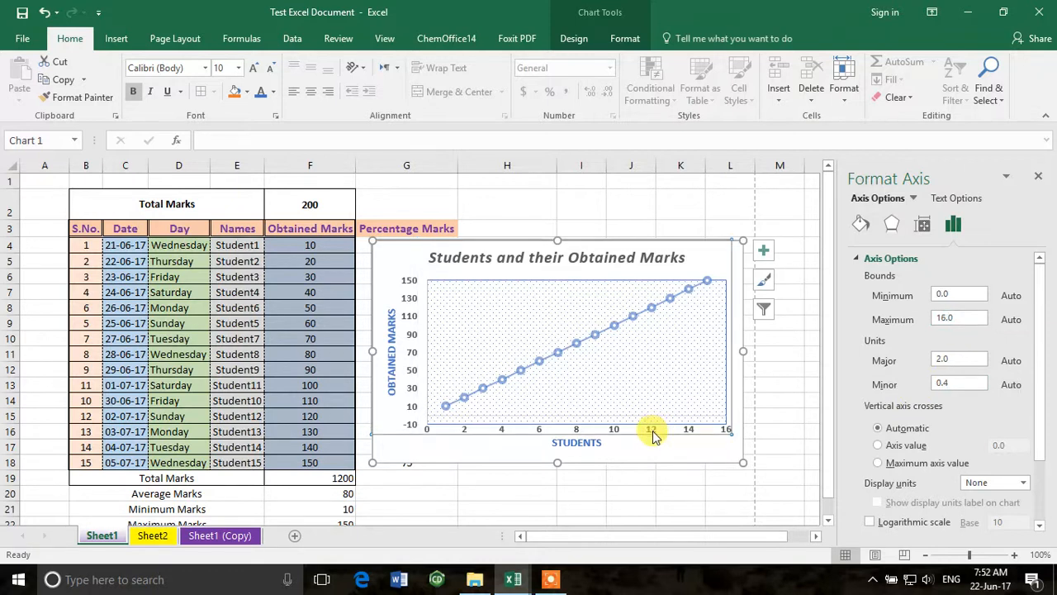
left_click(942, 318)
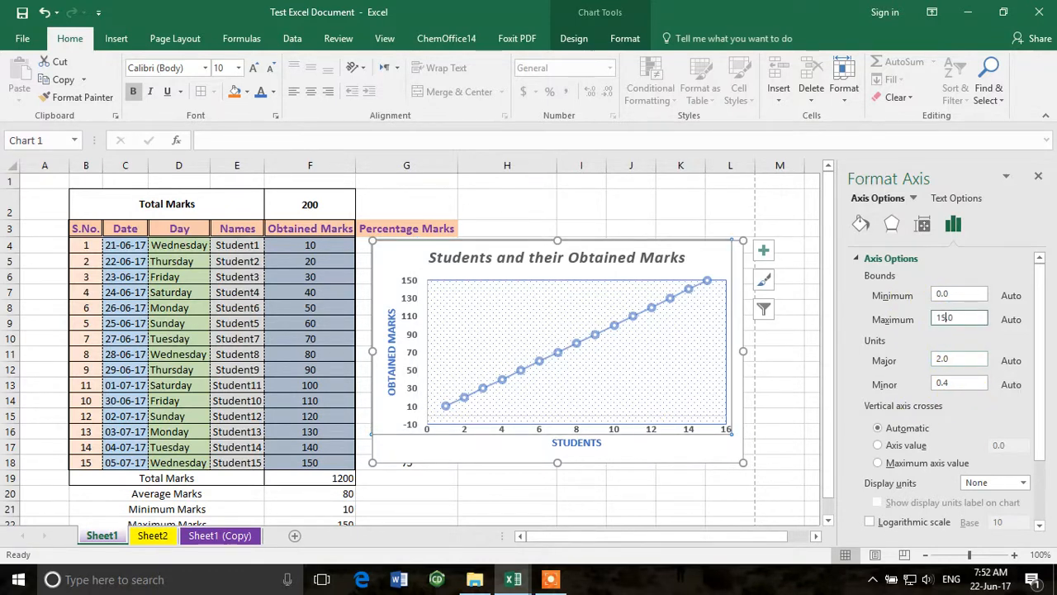
key("Return")
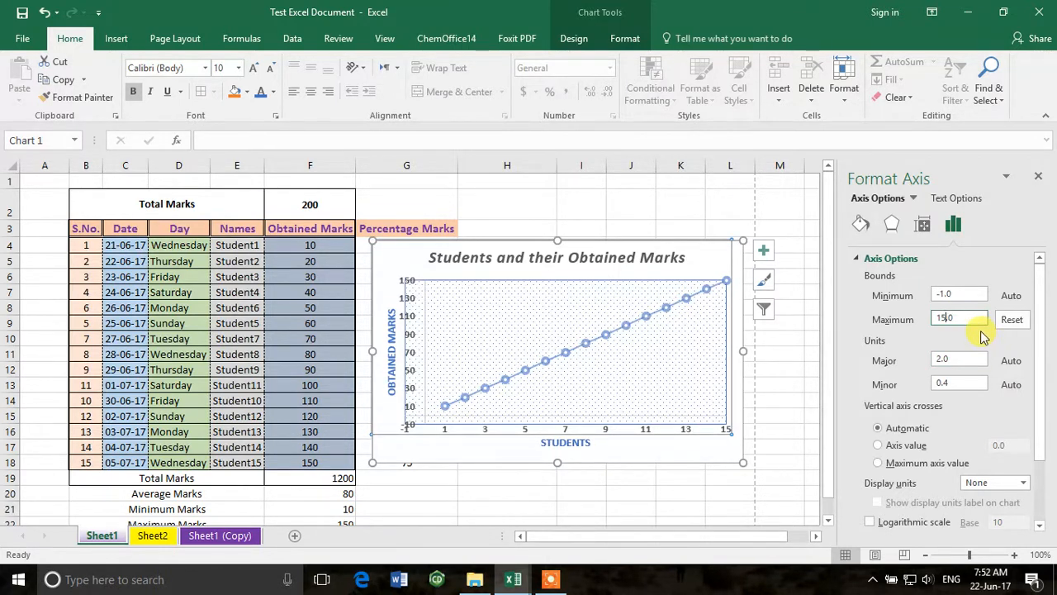
- Review the horizontal axis's remaining options and tick mark settings, and expand its label settings
scroll(977, 398, "down", 3)
scroll(975, 399, "up", 3)
scroll(950, 429, "down", 3)
left_click(868, 486)
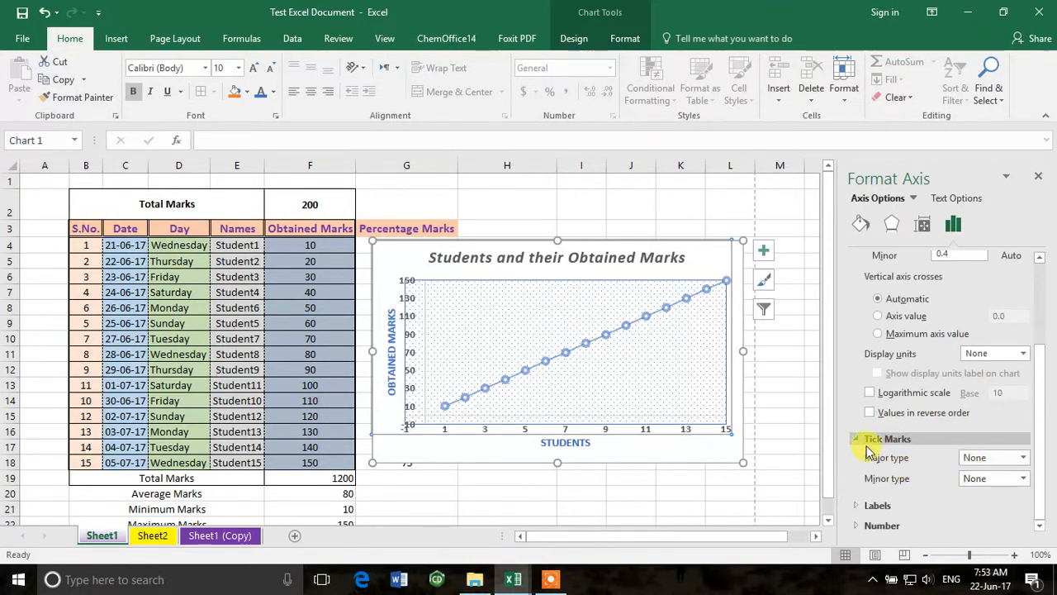
left_click(859, 440)
left_click(865, 503)
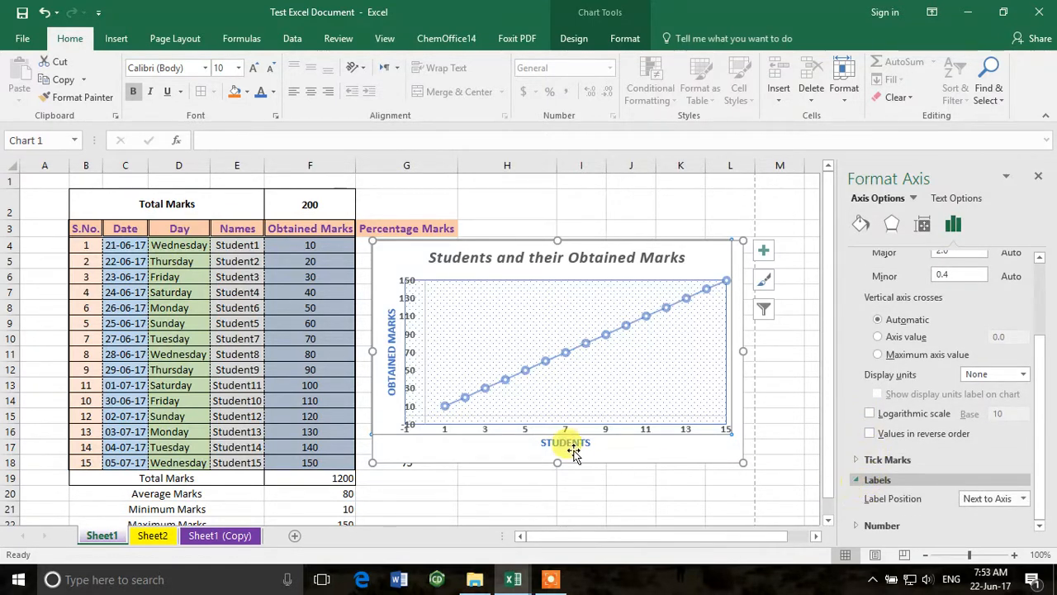
- Try the High, Low and None label positions on the horizontal axis, and restore the Next to Axis position
left_click(1024, 499)
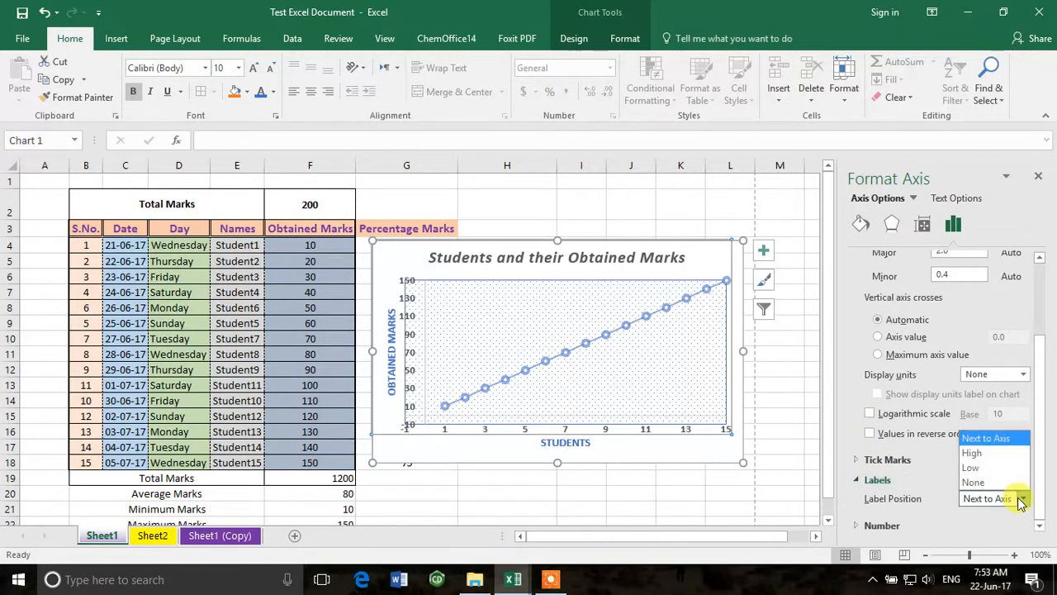
left_click(991, 453)
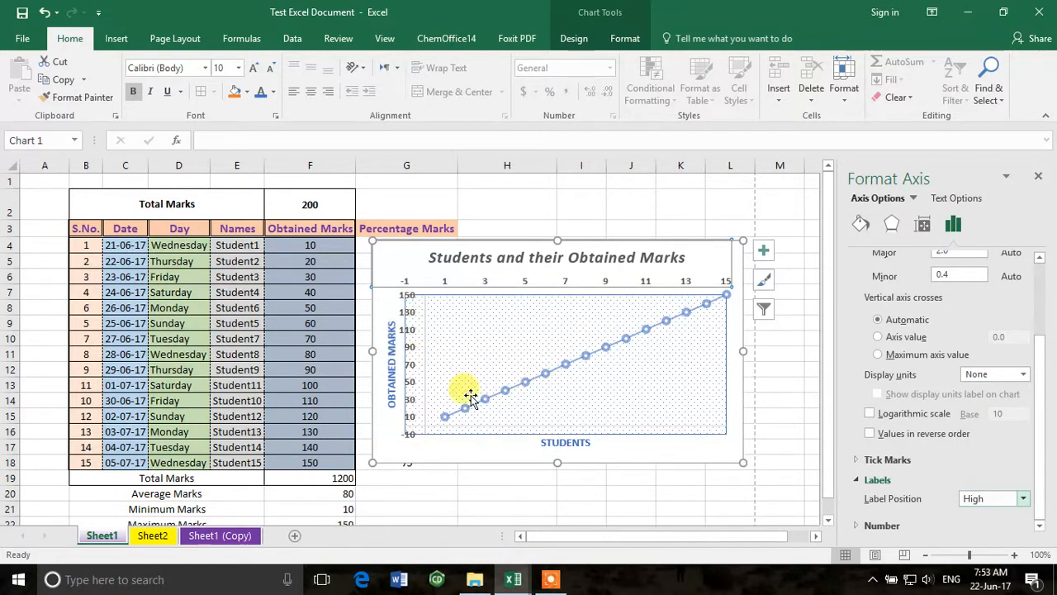
left_click(991, 498)
left_click(990, 467)
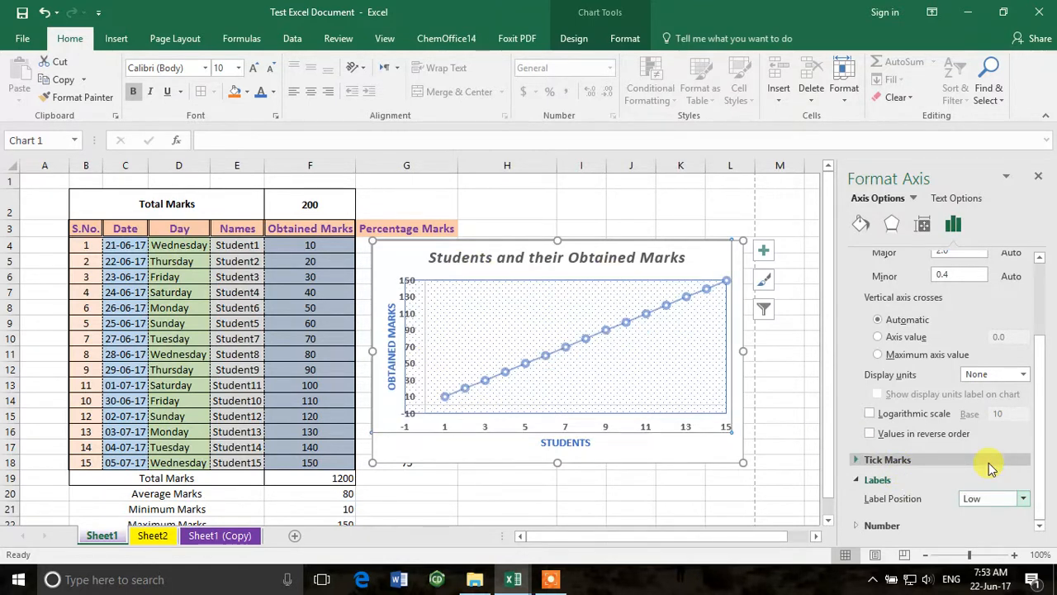
left_click(995, 495)
left_click(991, 484)
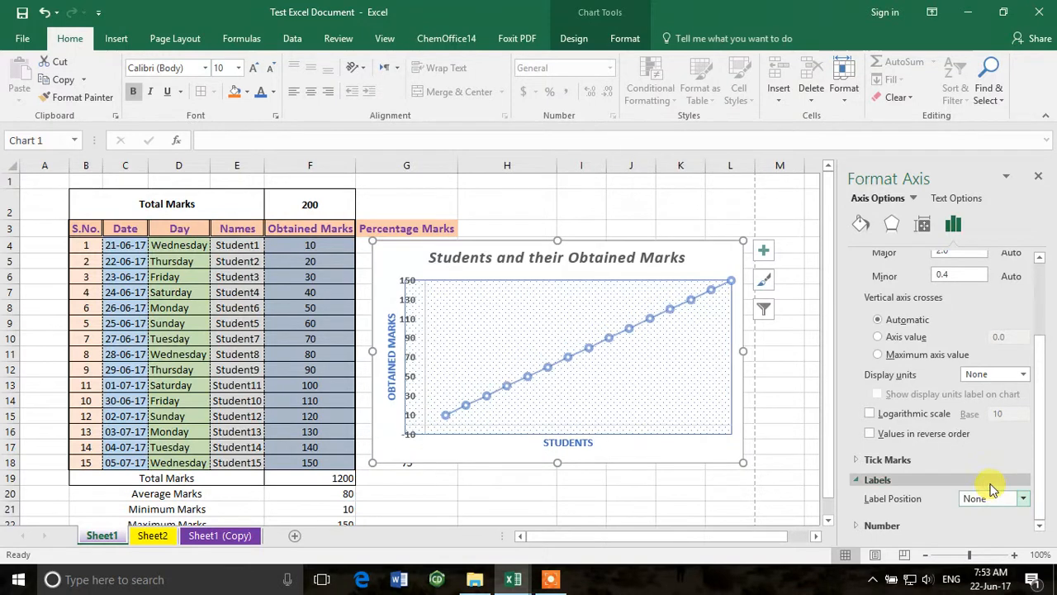
left_click(990, 499)
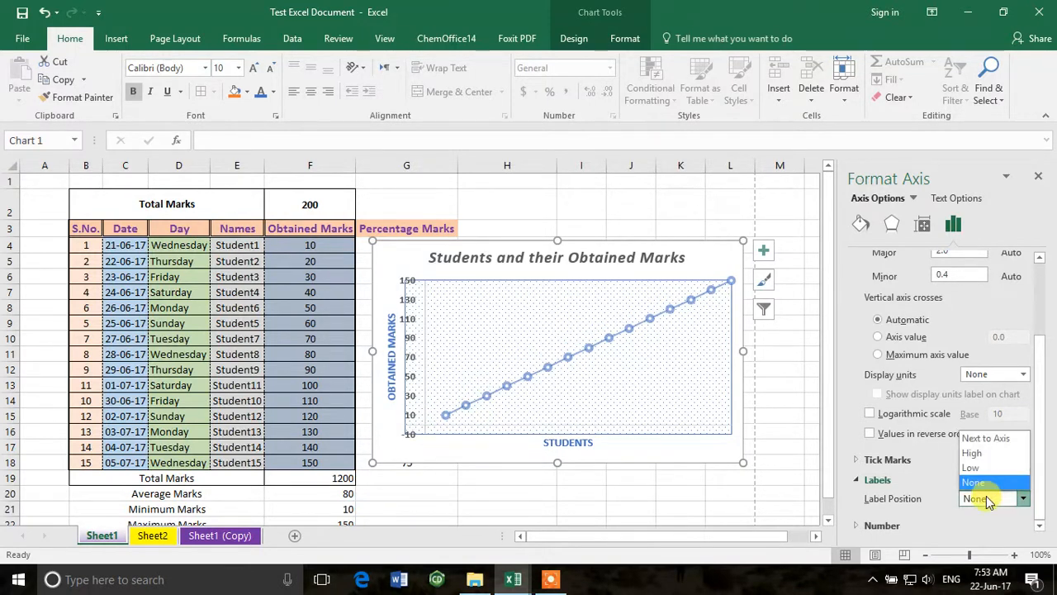
left_click(983, 442)
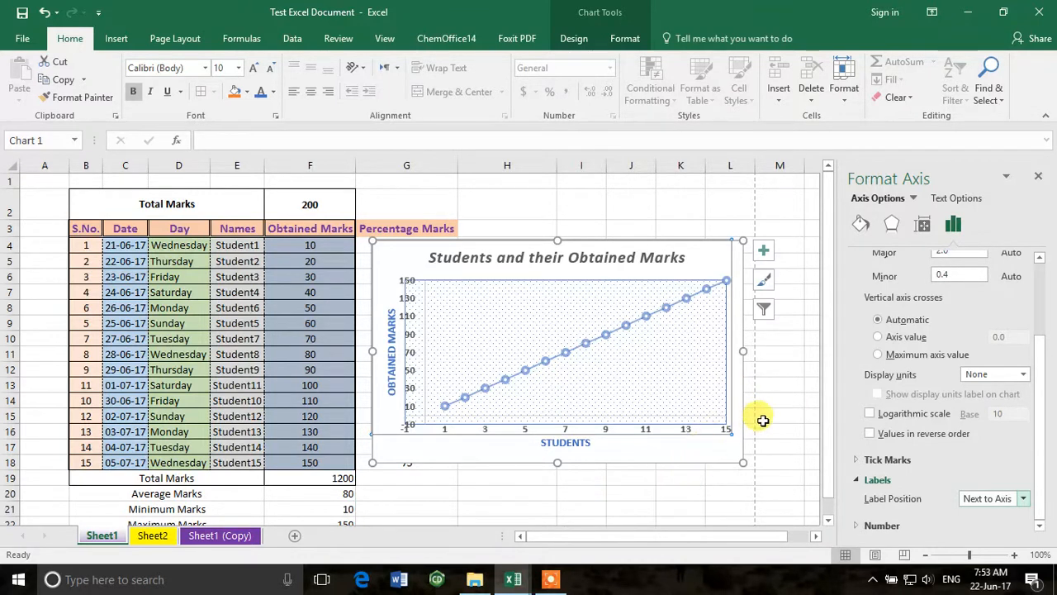
- Move the scatter chart slightly up on Sheet1 and deselect it
left_click(779, 384)
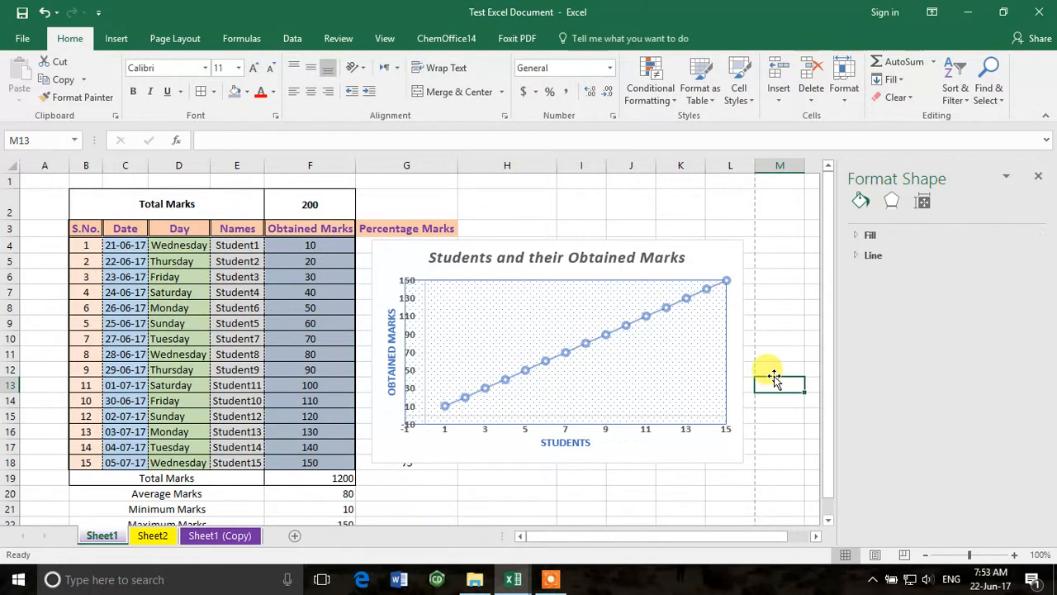
mouse_move(664, 234)
left_mouse_down()
mouse_move(677, 214)
mouse_move(656, 216)
left_mouse_up()
left_click(755, 384)
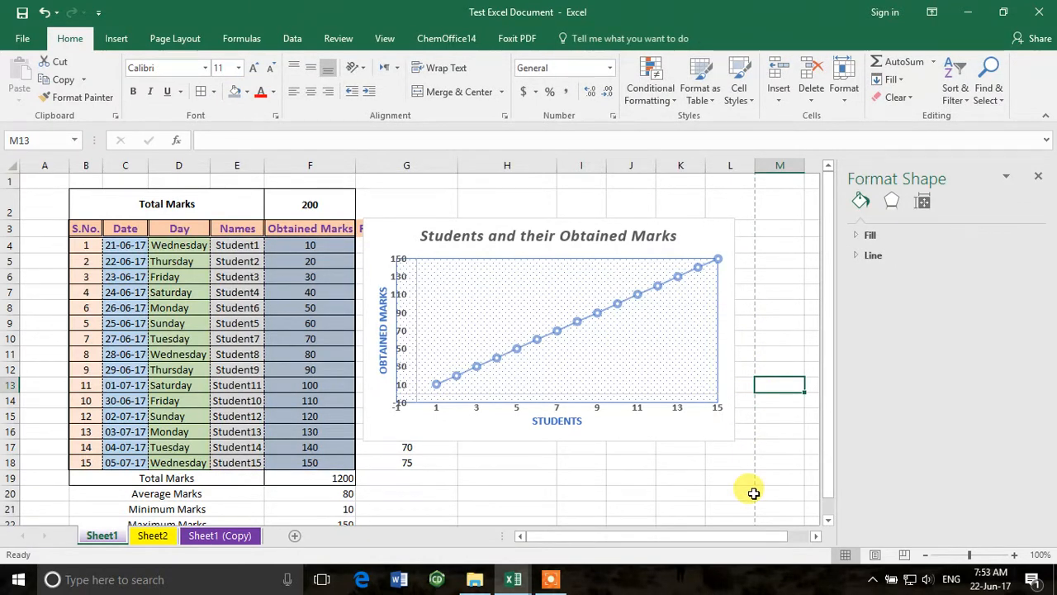
- On Sheet2, insert a 3-D clustered column chart from the Sample Code, % Inhibition and IC50±SEM data in C2:E13
left_click(152, 539)
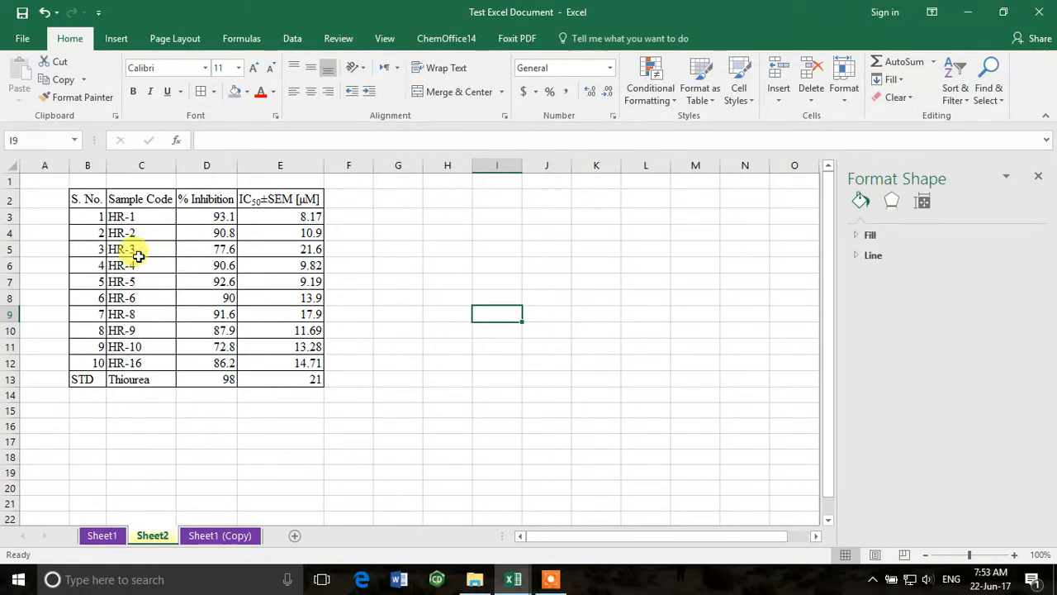
left_click_drag(136, 215, 122, 364)
left_click_drag(217, 213, 214, 351)
left_click_drag(300, 214, 286, 355)
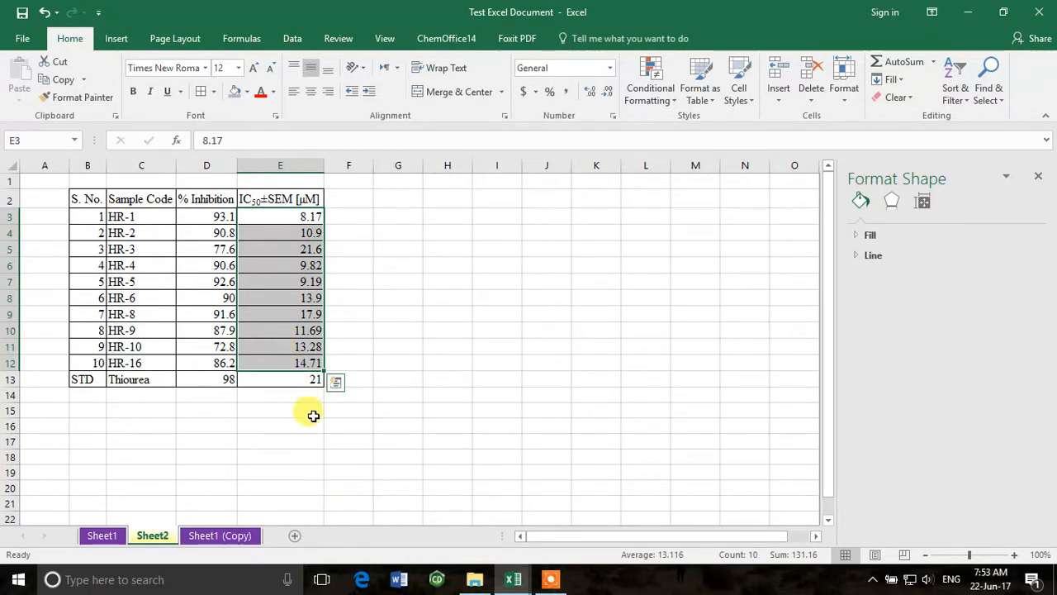
left_click_drag(213, 216, 289, 356)
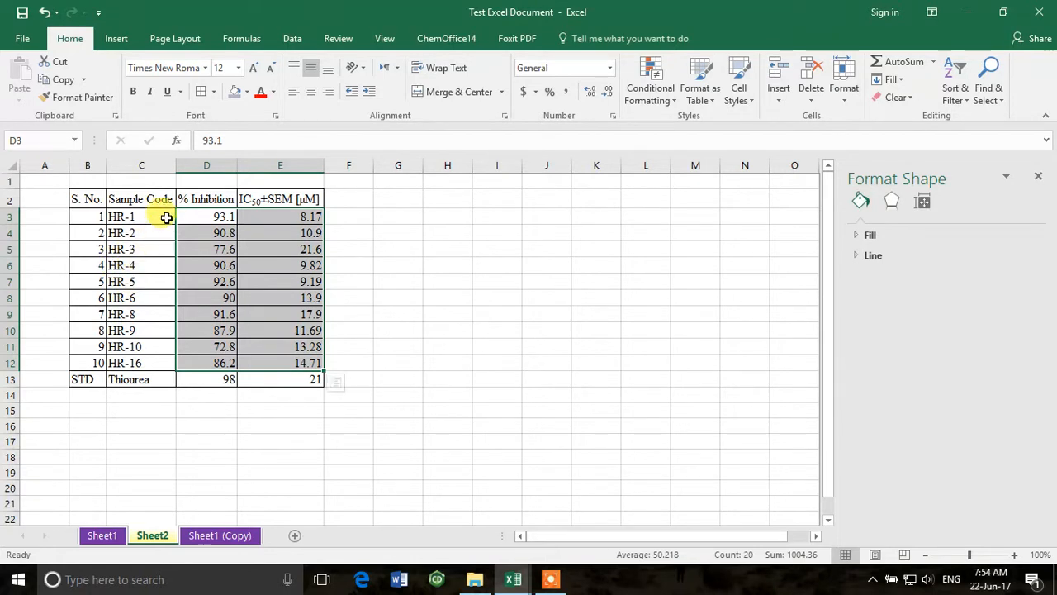
left_click_drag(137, 198, 289, 379)
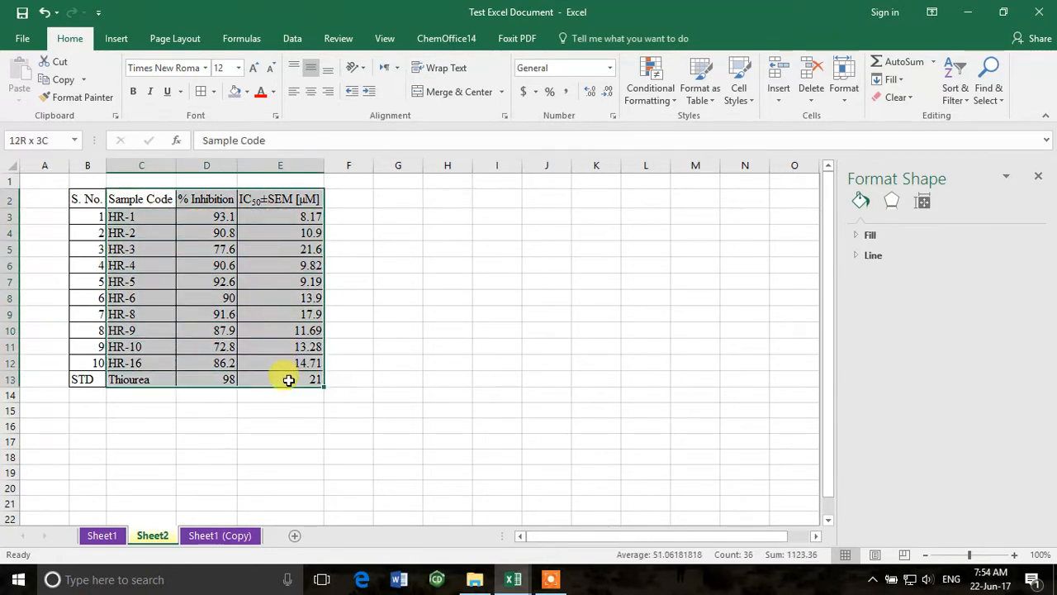
left_click(115, 42)
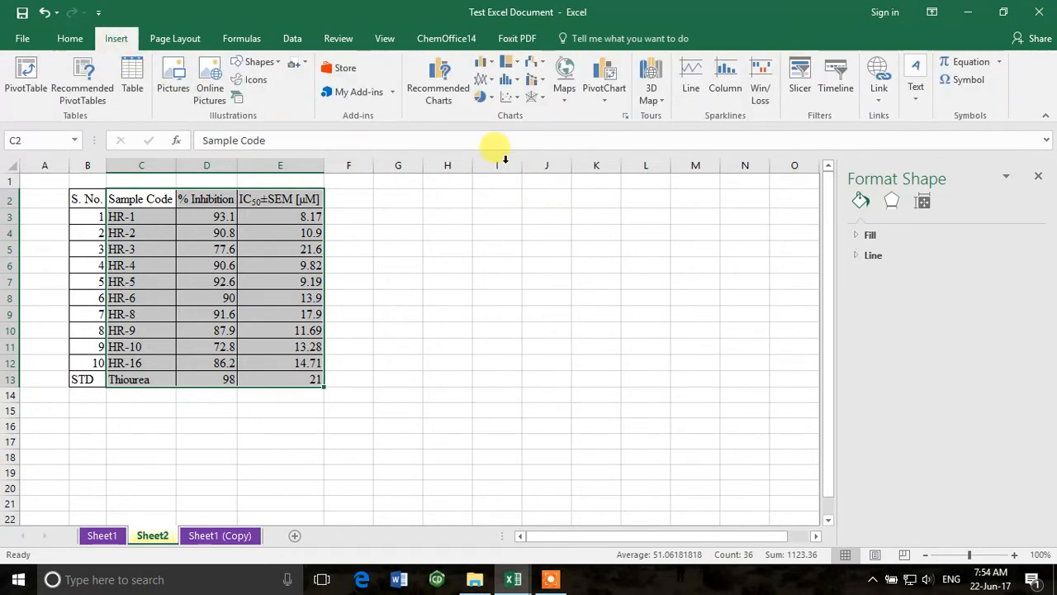
left_click(490, 63)
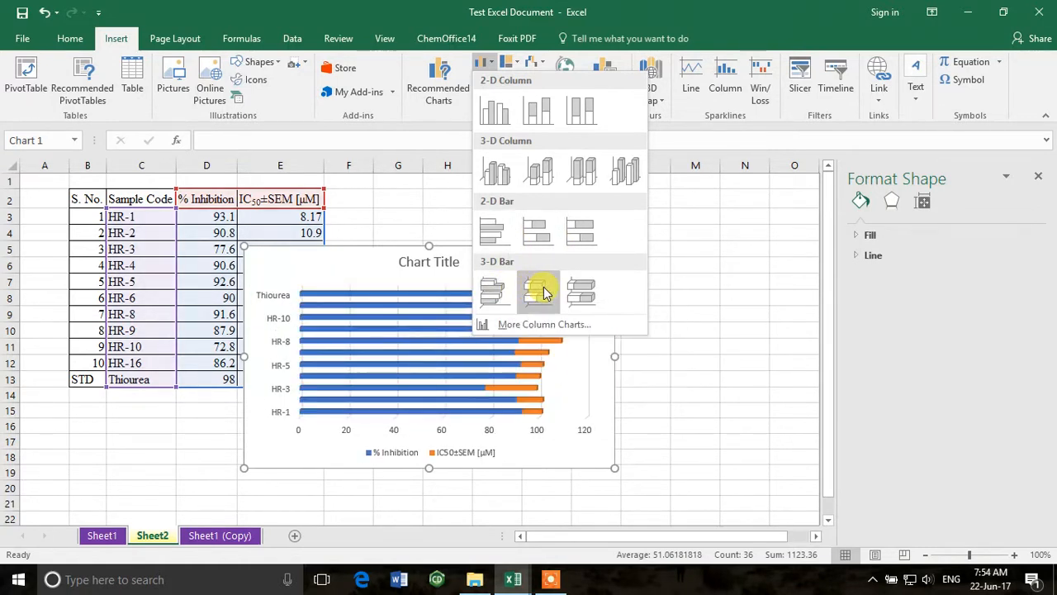
left_click(500, 177)
- Place the column chart beside the data table and apply the third chart style with the grey gradient background
left_click_drag(465, 243, 545, 204)
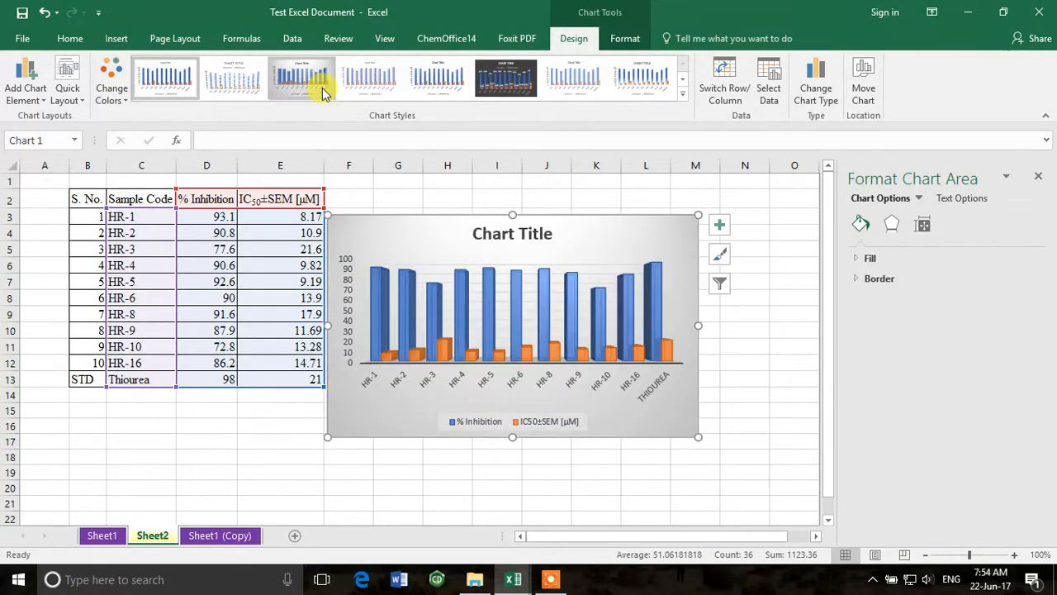
left_click(322, 88)
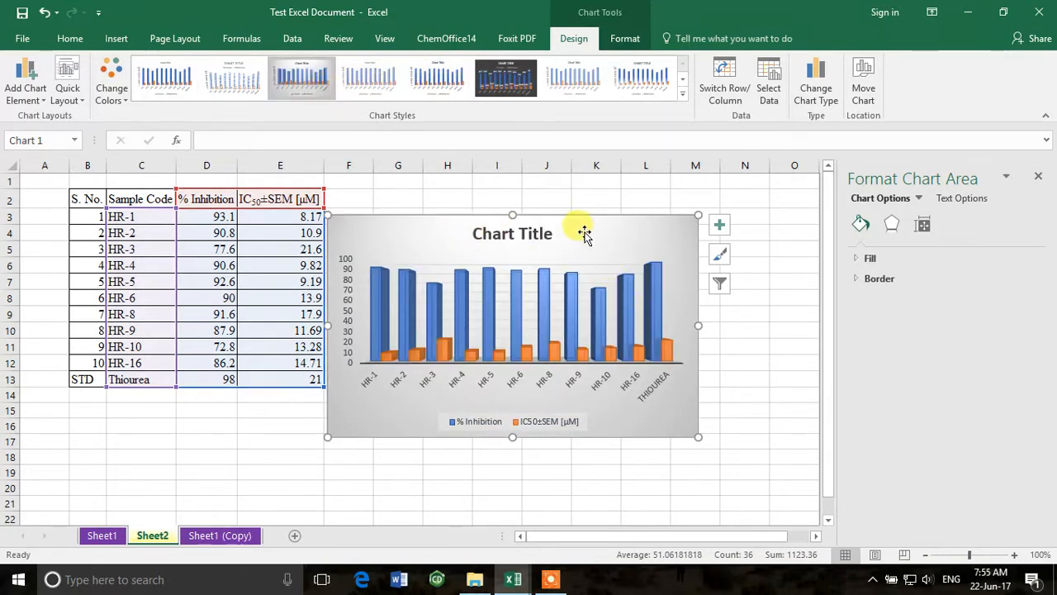
mouse_move(578, 217)
left_mouse_down()
mouse_move(605, 222)
mouse_move(590, 211)
left_mouse_up()
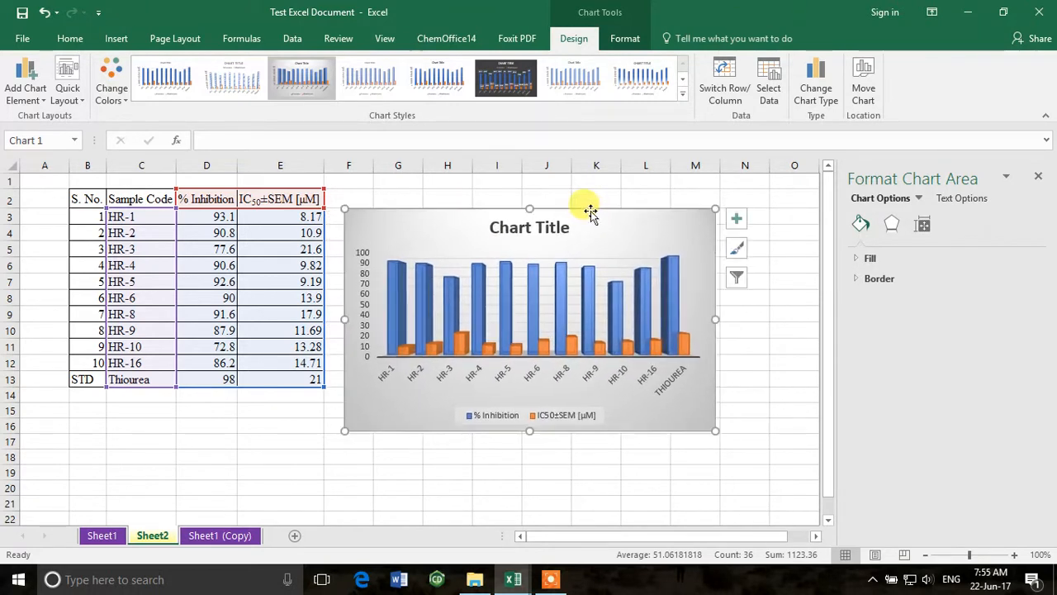
- Format the horizontal axis labels as bold at font size 10, and make the vertical axis labels bold
left_click(541, 418)
left_click(733, 225)
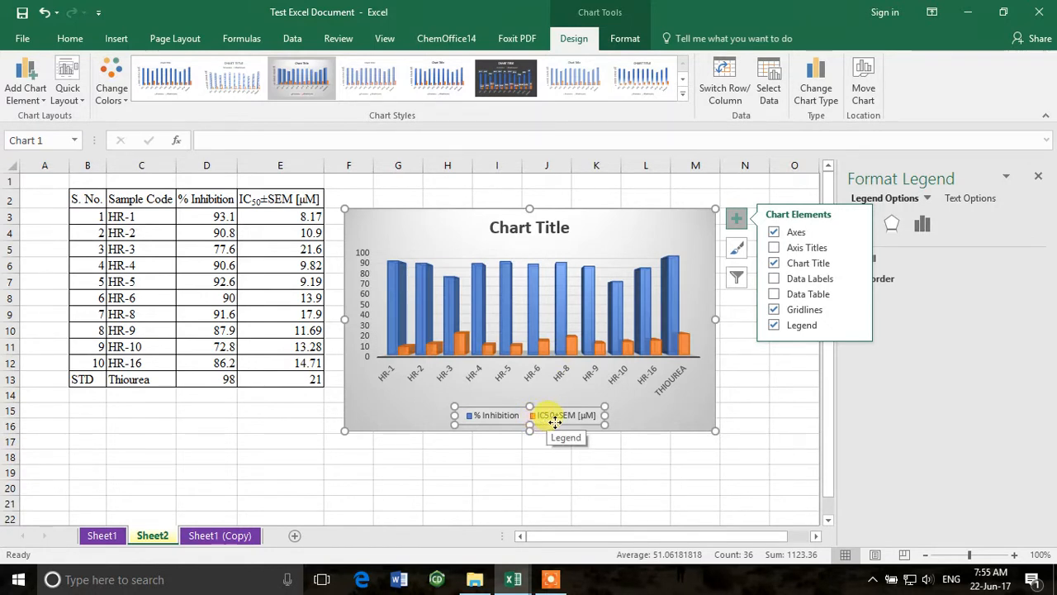
left_click(591, 376)
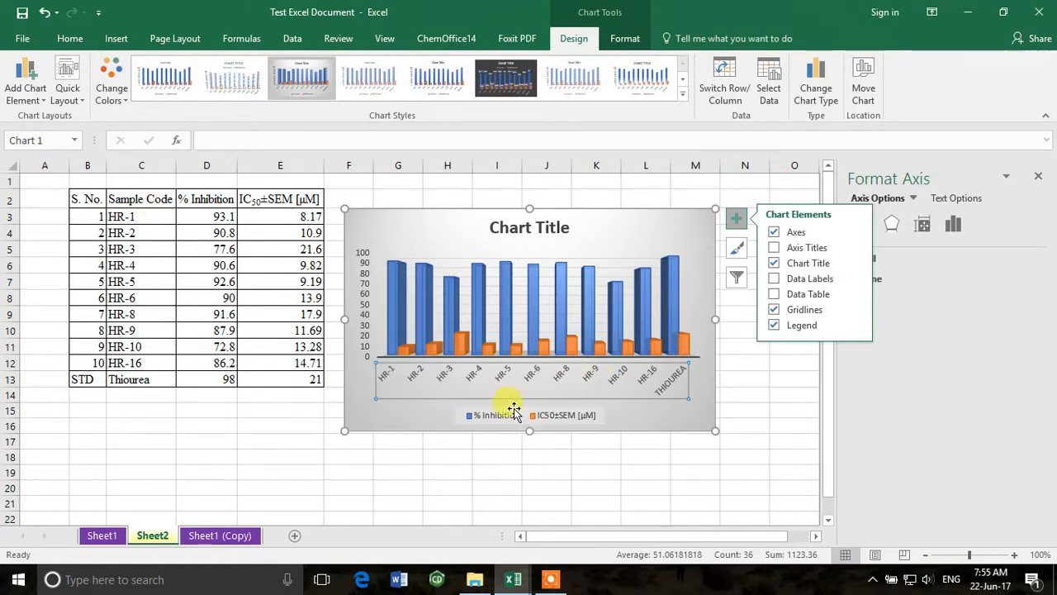
left_click(71, 41)
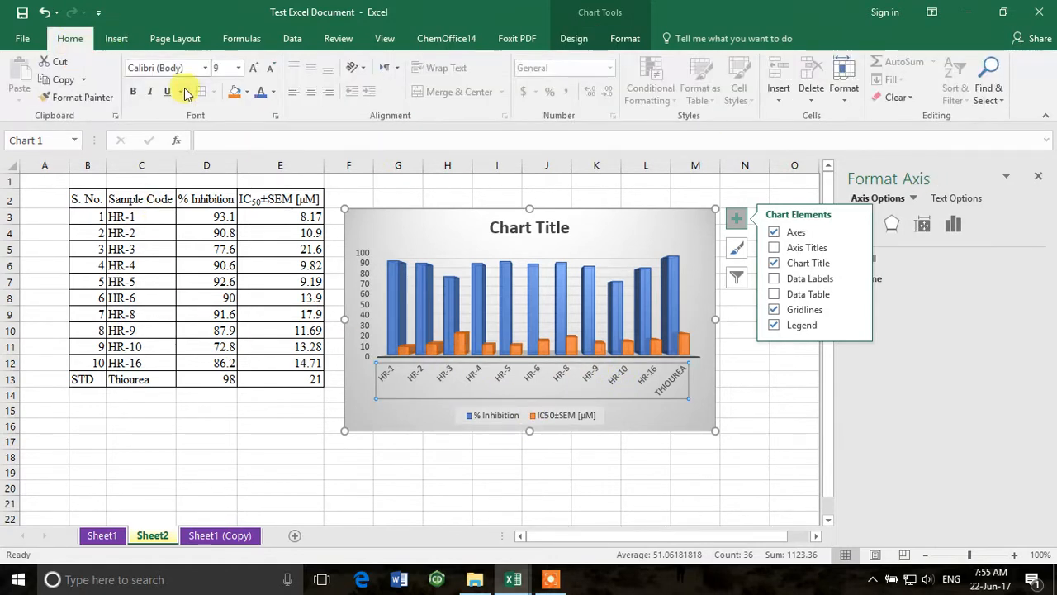
left_click(255, 67)
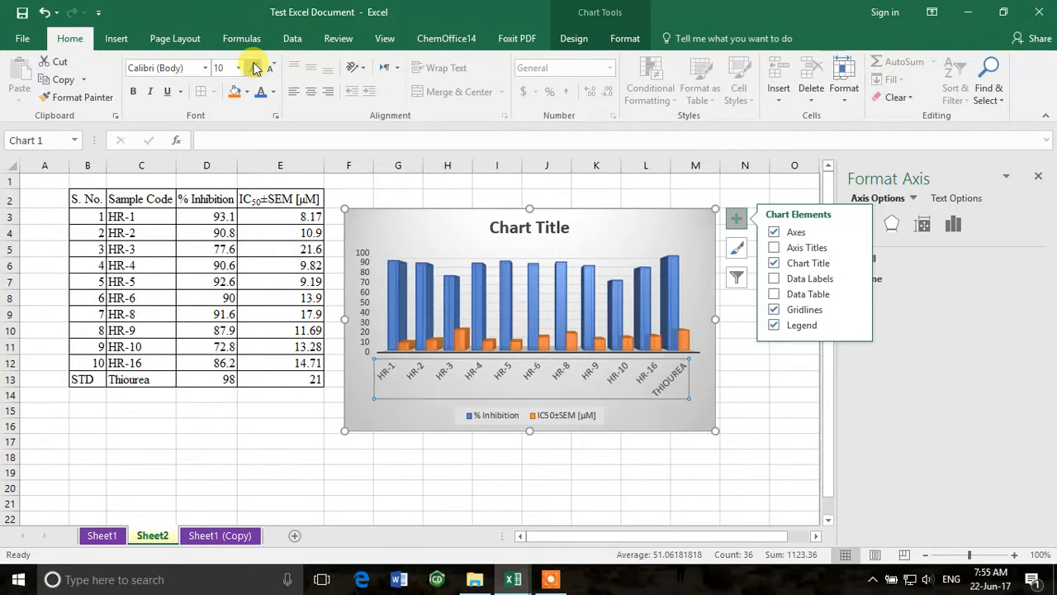
left_click(133, 91)
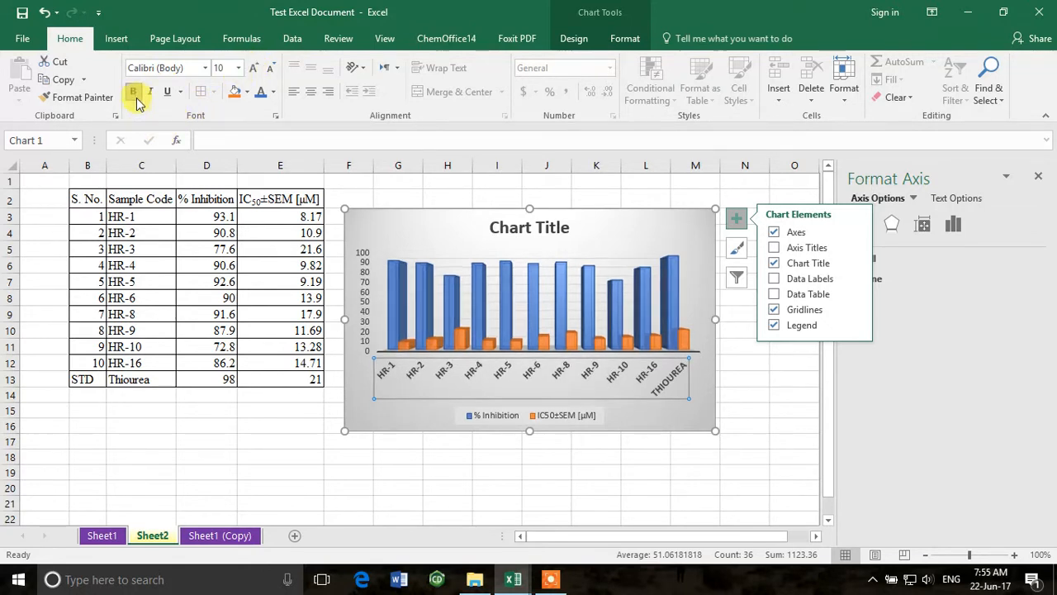
left_click(364, 302)
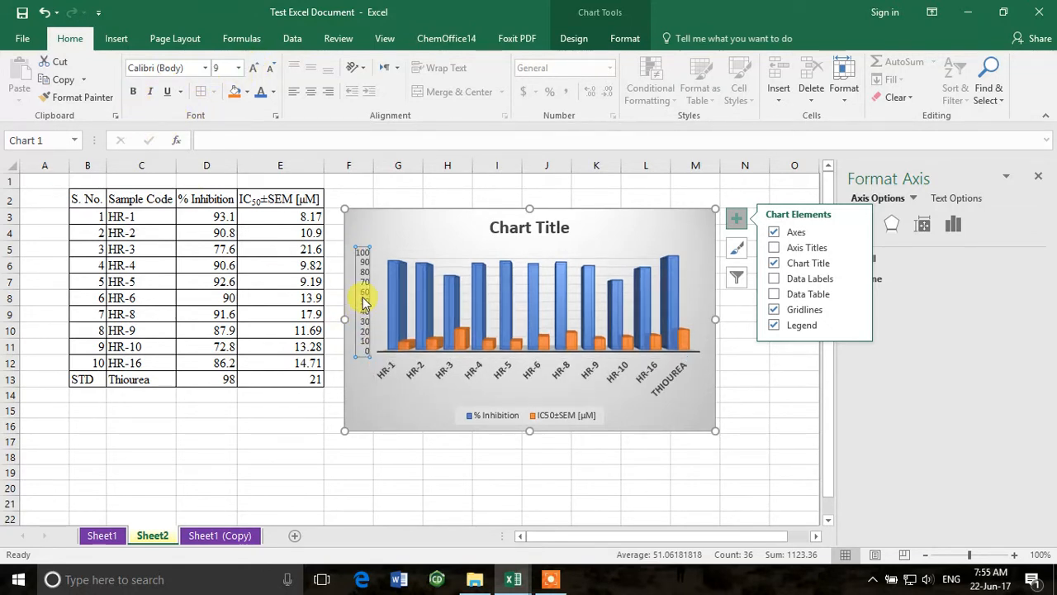
left_click(133, 91)
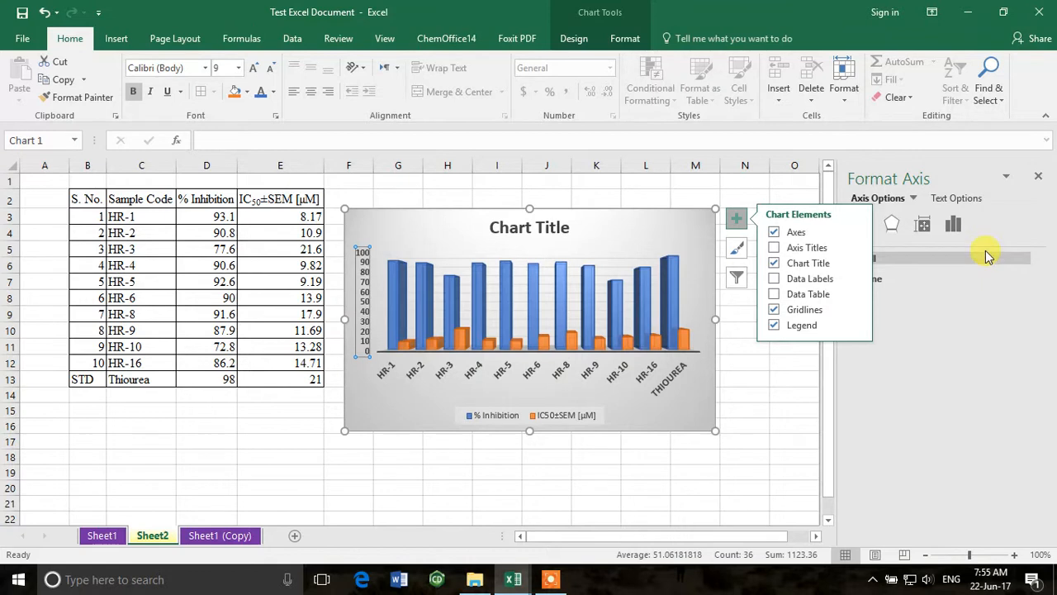
- Set the major unit of the column chart's vertical axis to 25 in the axis options
left_click(954, 224)
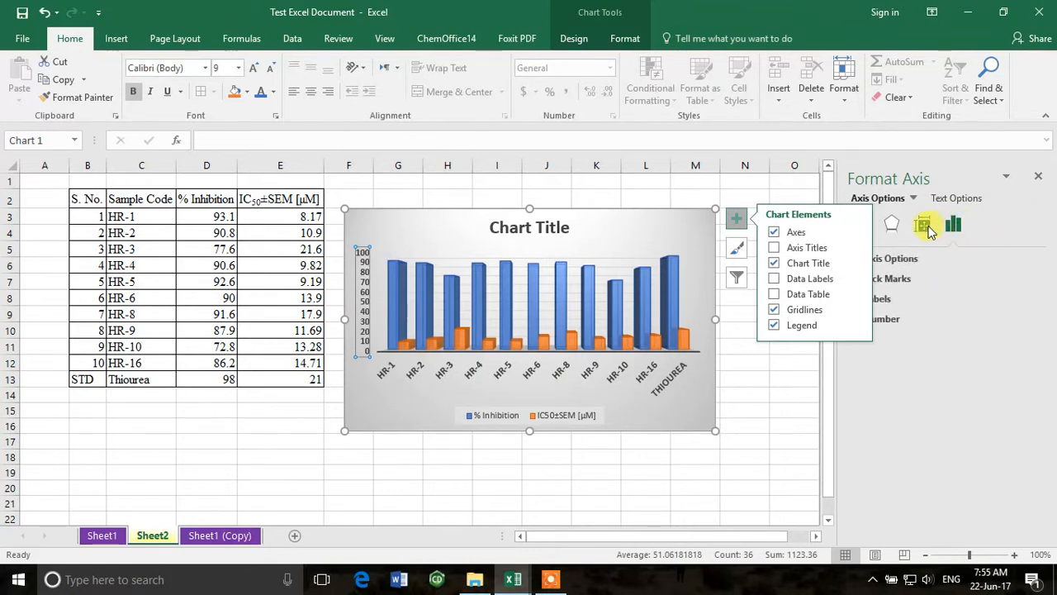
left_click(736, 219)
left_click(856, 260)
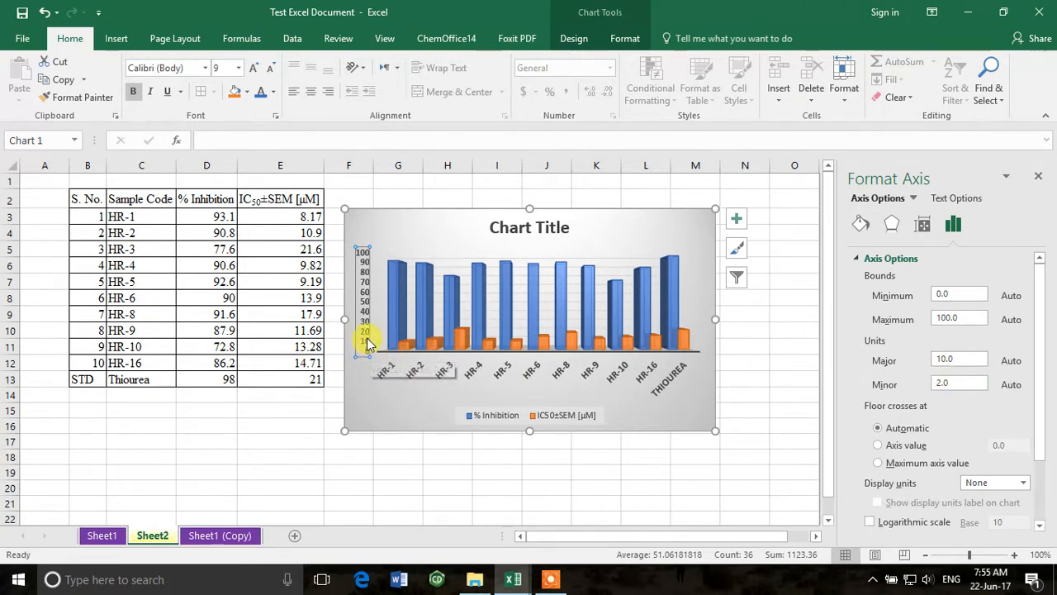
left_click(943, 361)
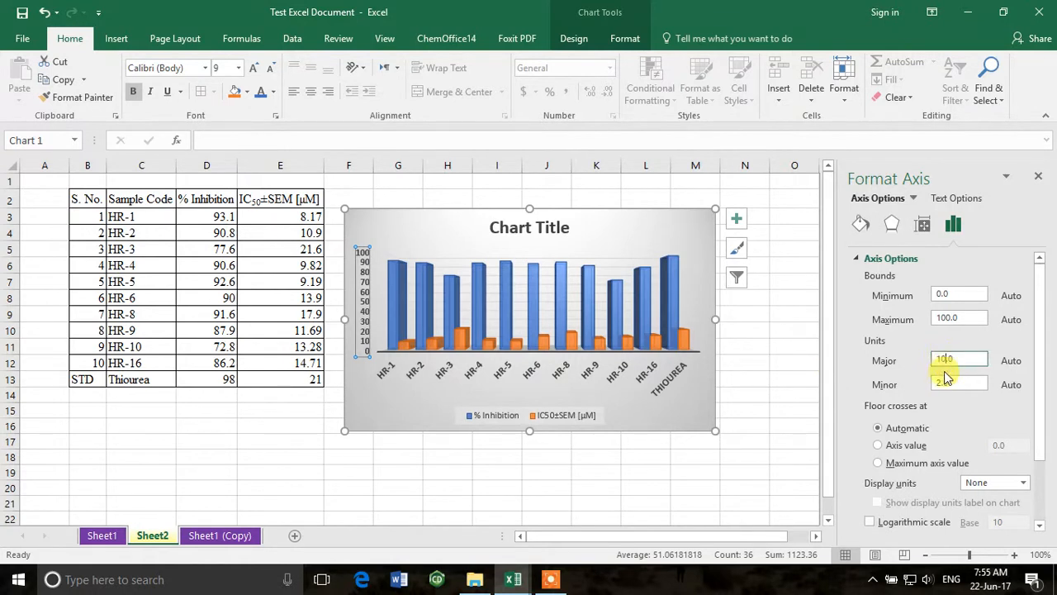
type("2")
key("Return")
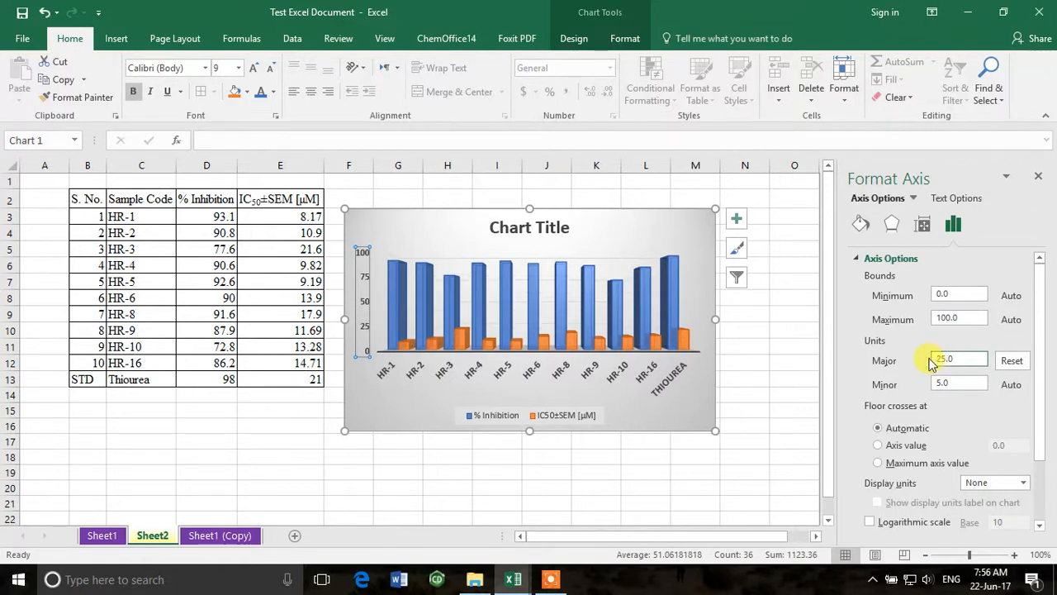
left_click(748, 377)
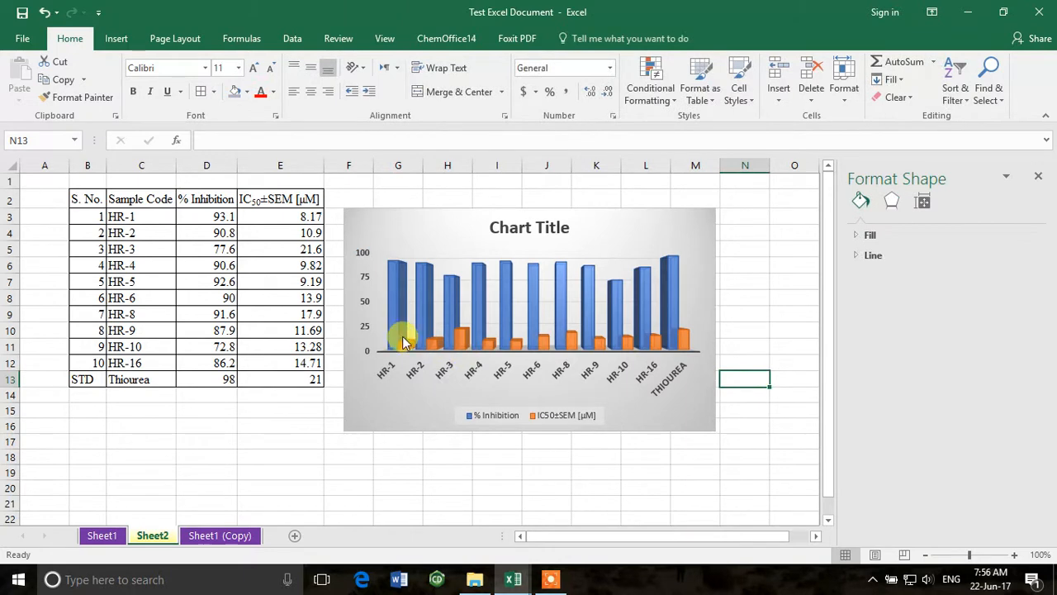
- Set the column chart's major gridlines to No line, comparing with the Automatic option
left_click(357, 324)
left_click(361, 325)
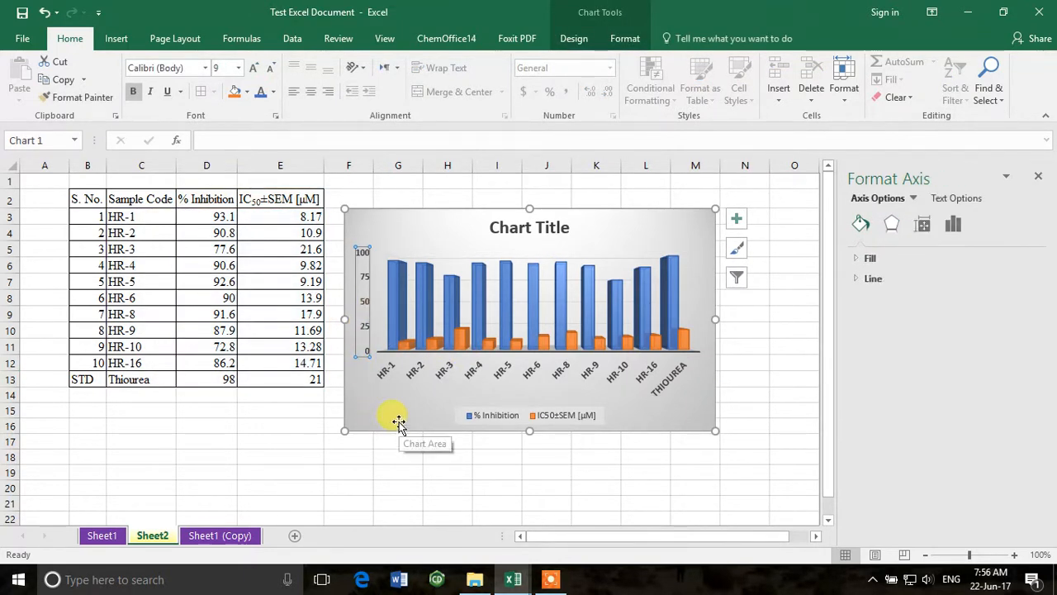
left_click(545, 269)
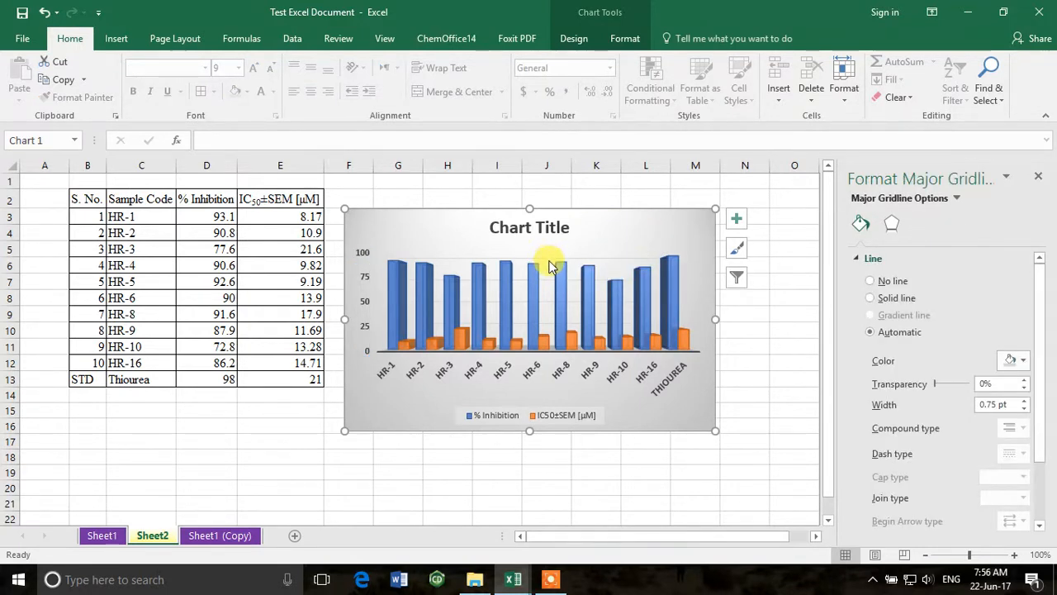
left_click(539, 302)
left_click(552, 327)
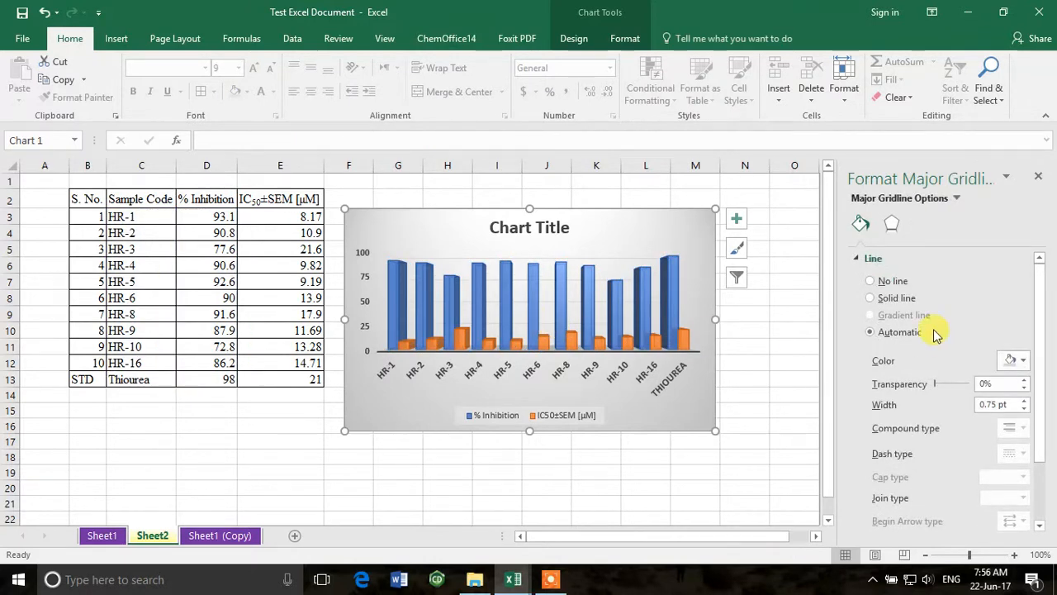
left_click(874, 283)
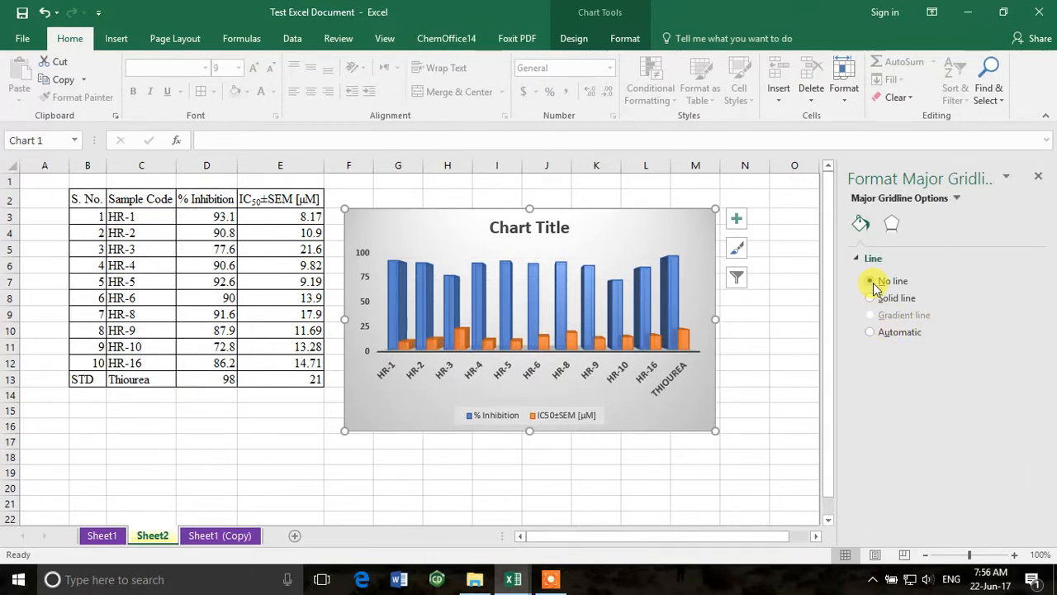
left_click(872, 331)
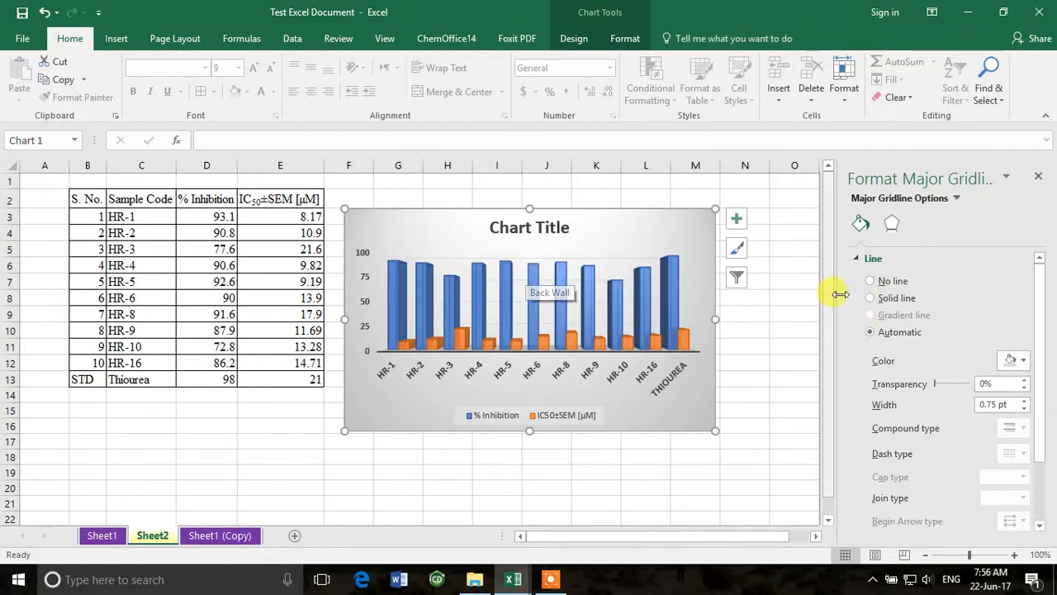
left_click(872, 282)
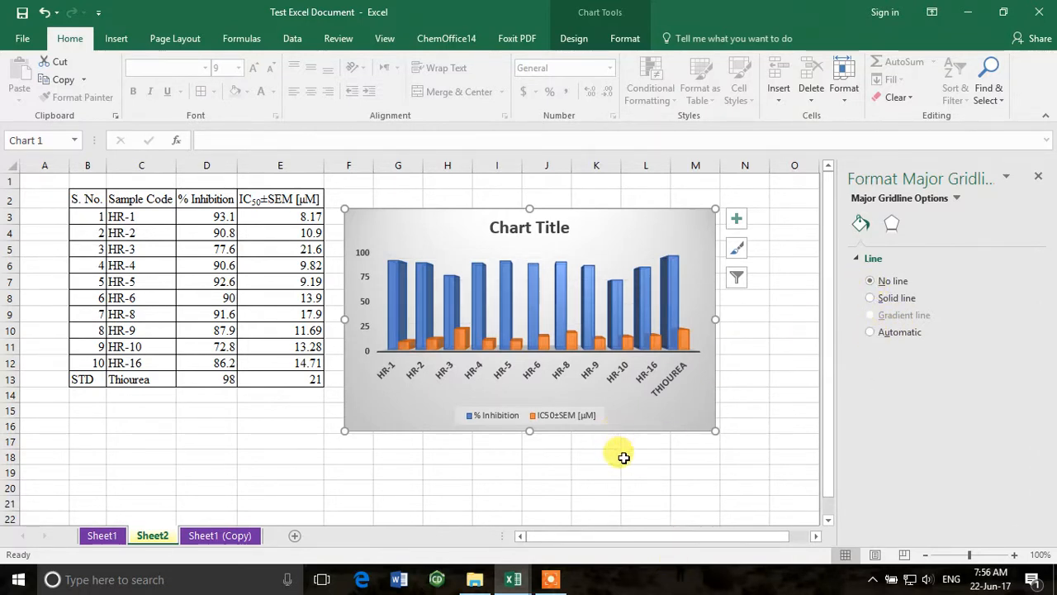
- Try the No line and Solid line border options on the column chart's plot area
left_click(593, 349)
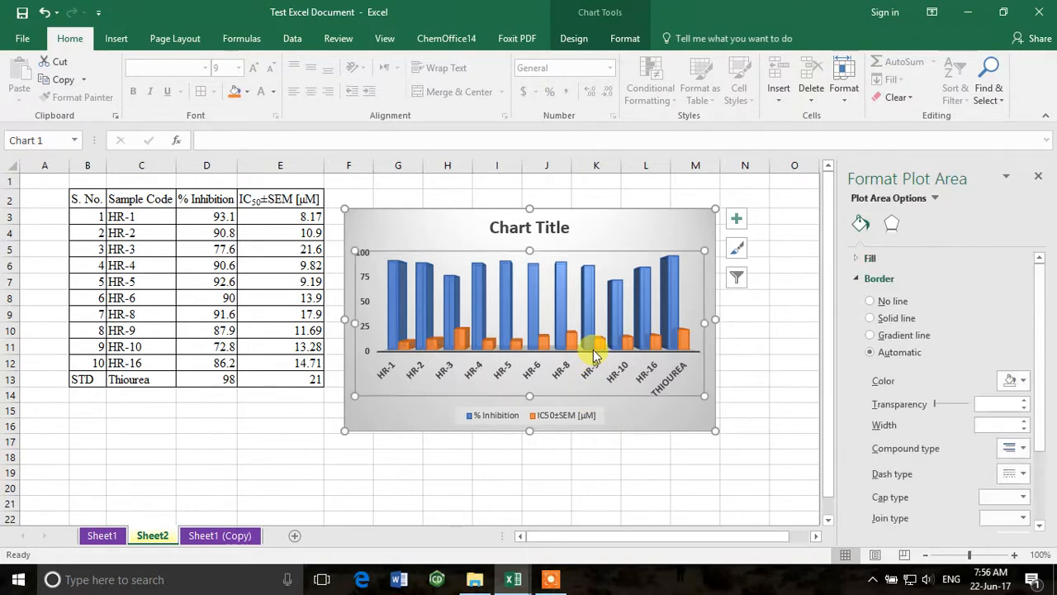
left_click(870, 302)
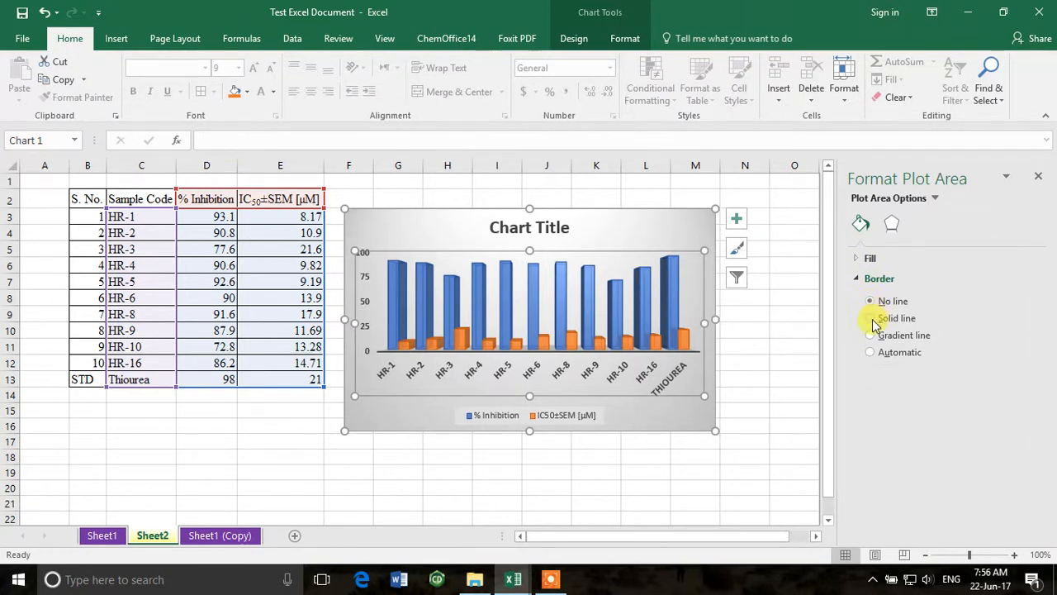
left_click(870, 319)
left_click(759, 351)
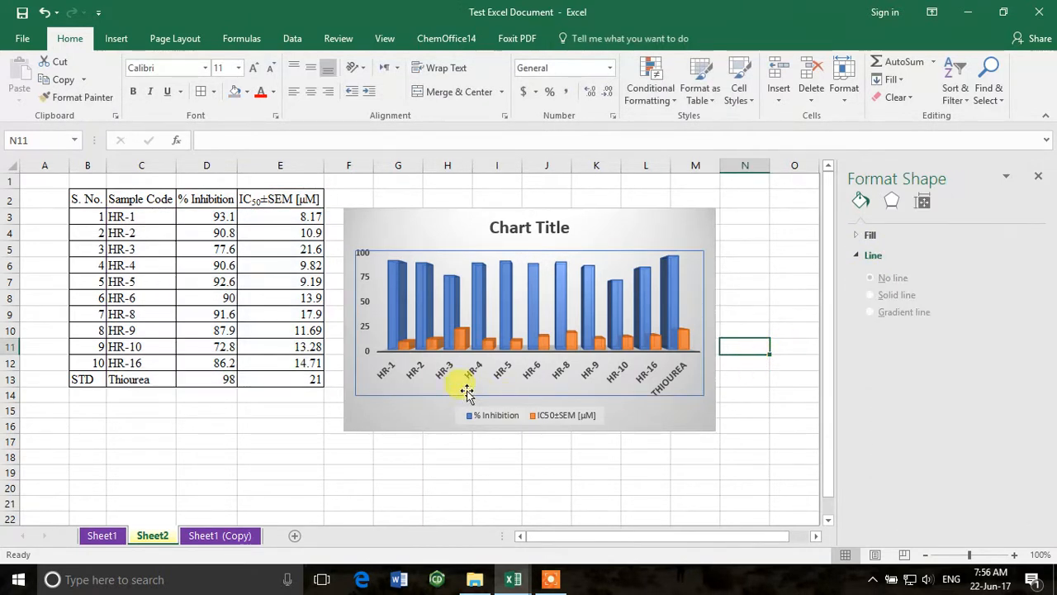
- Set the border of the column chart's walls and plot area to No line, and shift the chart slightly up towards the table
left_click(624, 329)
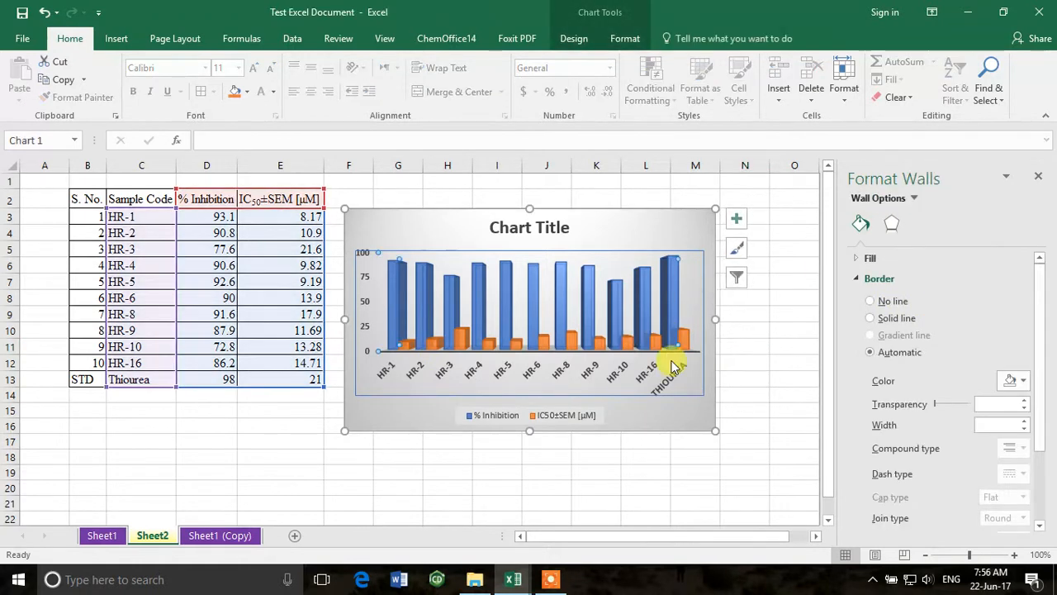
left_click(869, 302)
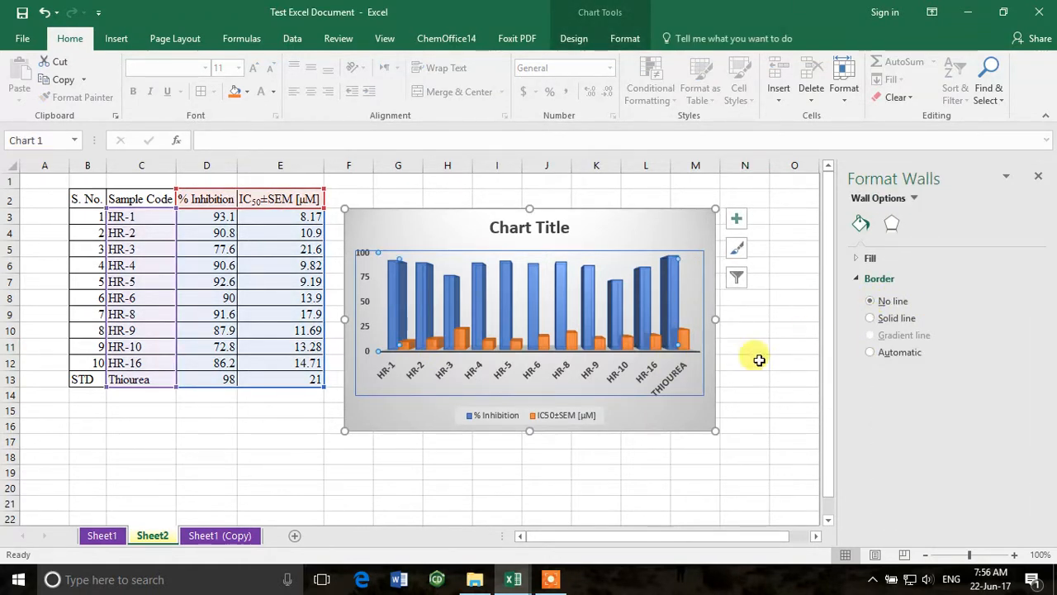
left_click(652, 396)
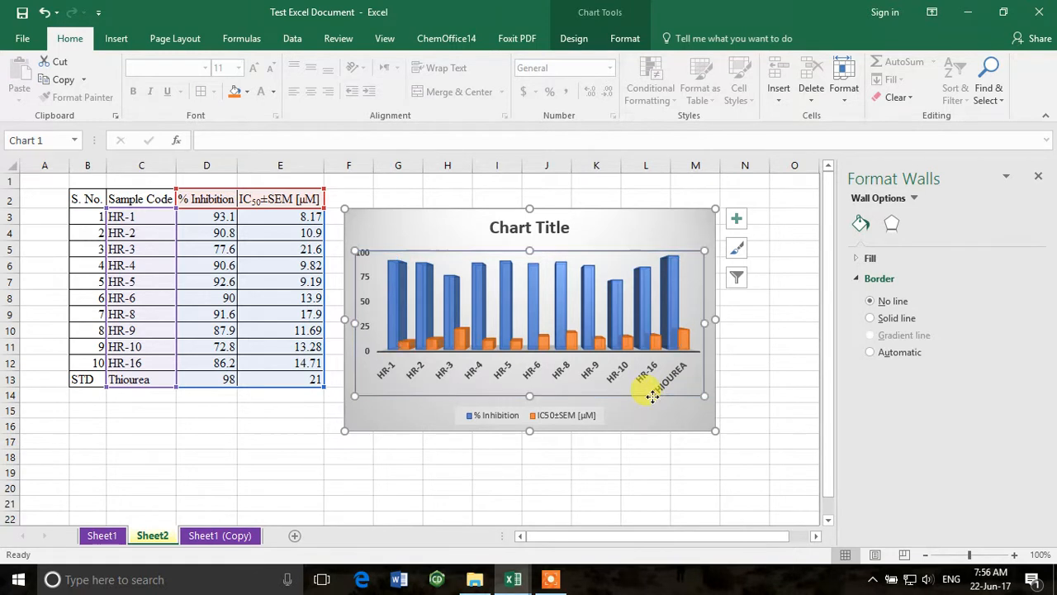
left_click(870, 301)
left_click(730, 378)
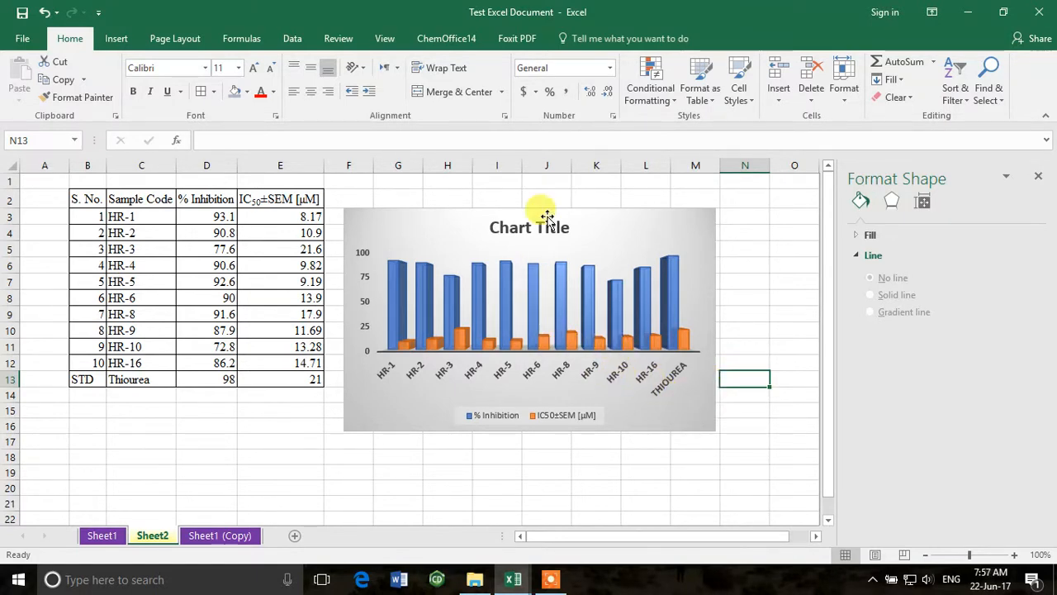
left_click_drag(546, 210, 536, 191)
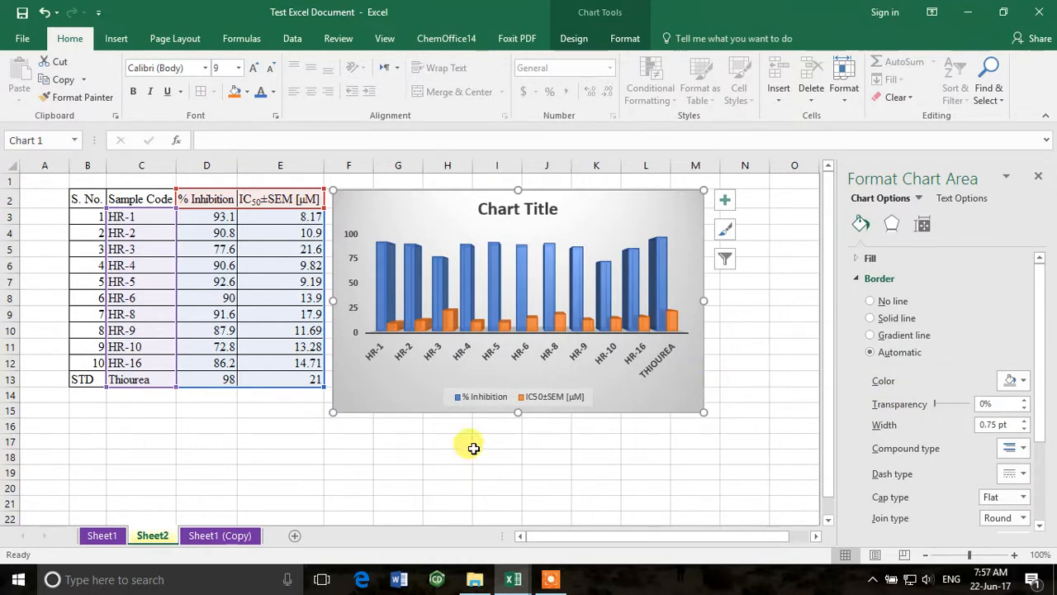
- On Sheet1 (Copy), insert a 2-D pie chart from the students' names and marks in E3:F17 and move it clear of the table
left_click(218, 535)
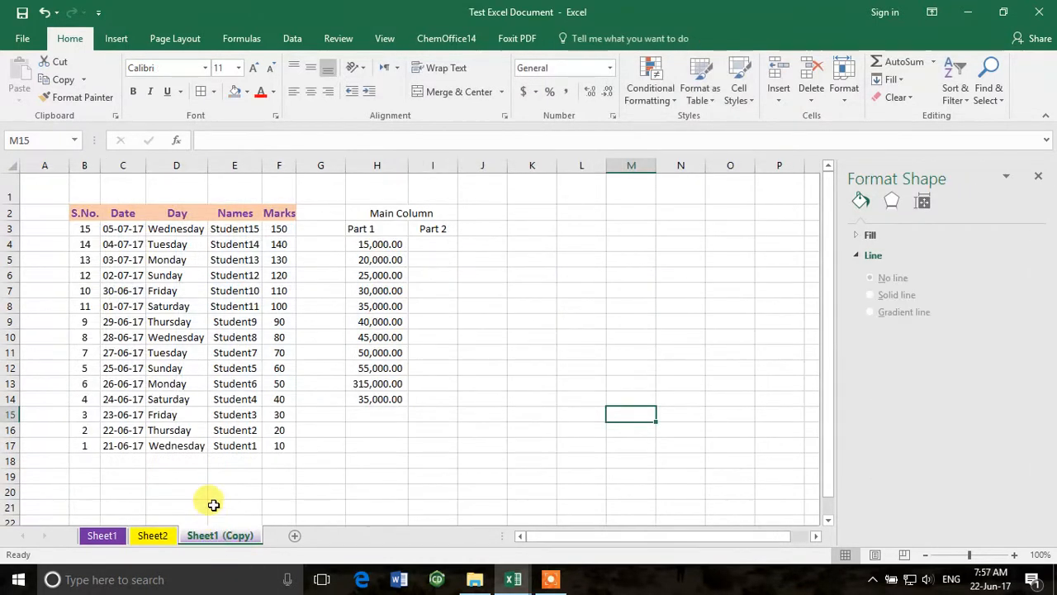
left_click_drag(233, 229, 273, 446)
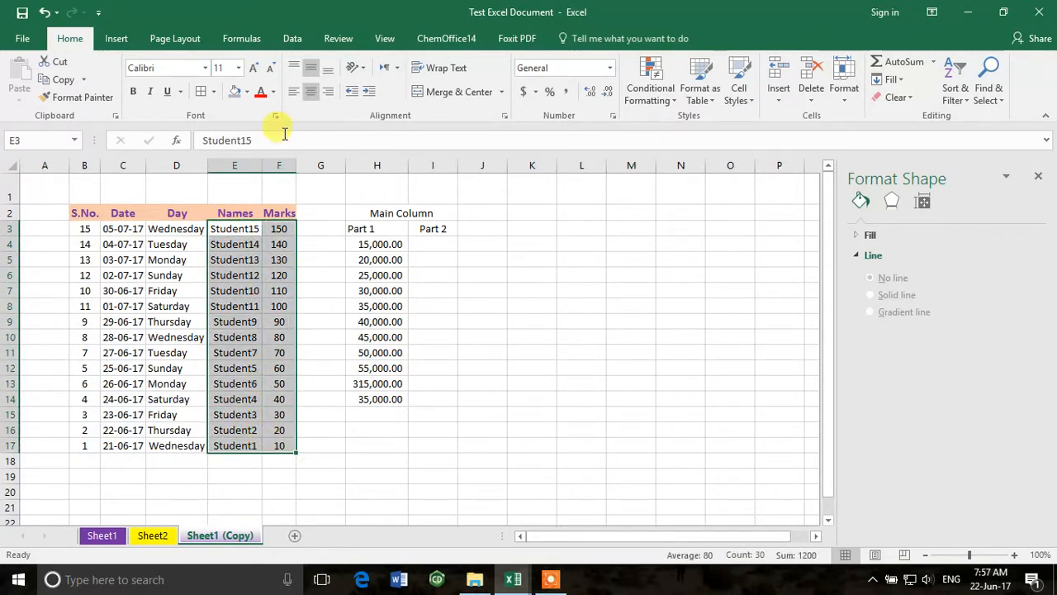
left_click(124, 40)
left_click(486, 98)
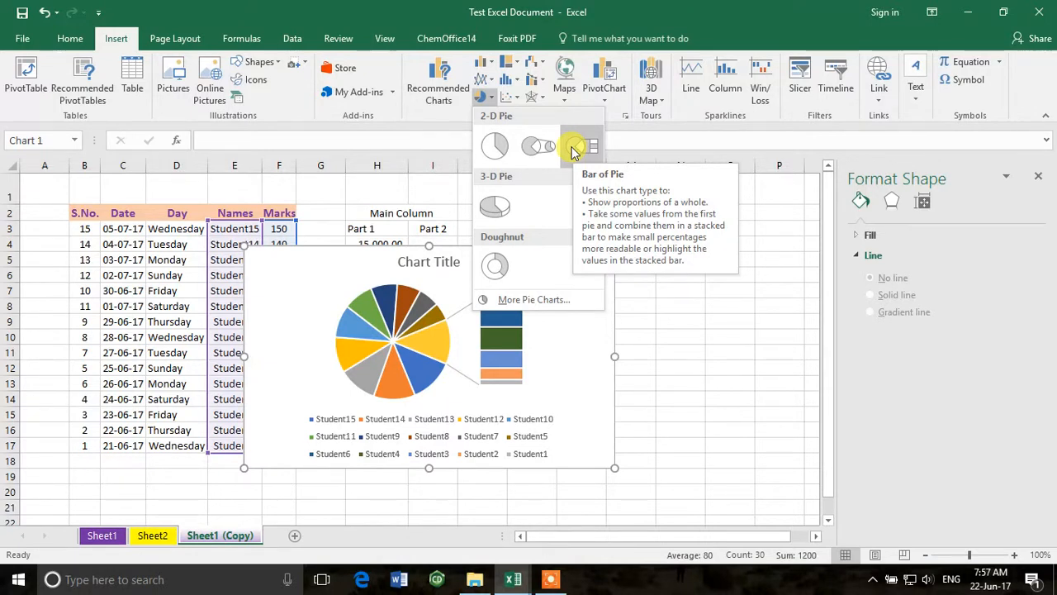
left_click(498, 146)
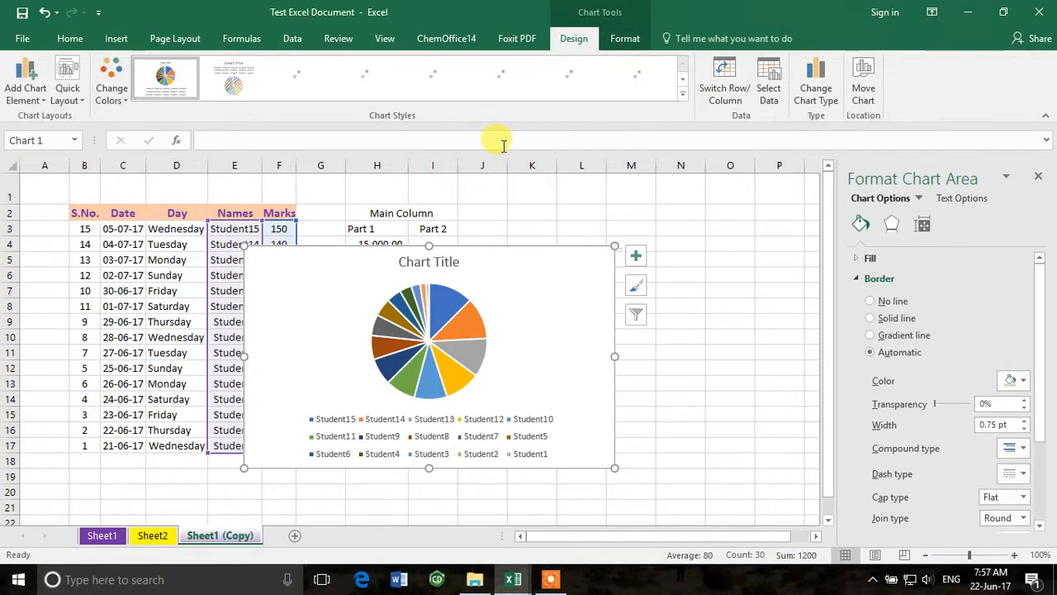
left_click_drag(519, 248, 644, 225)
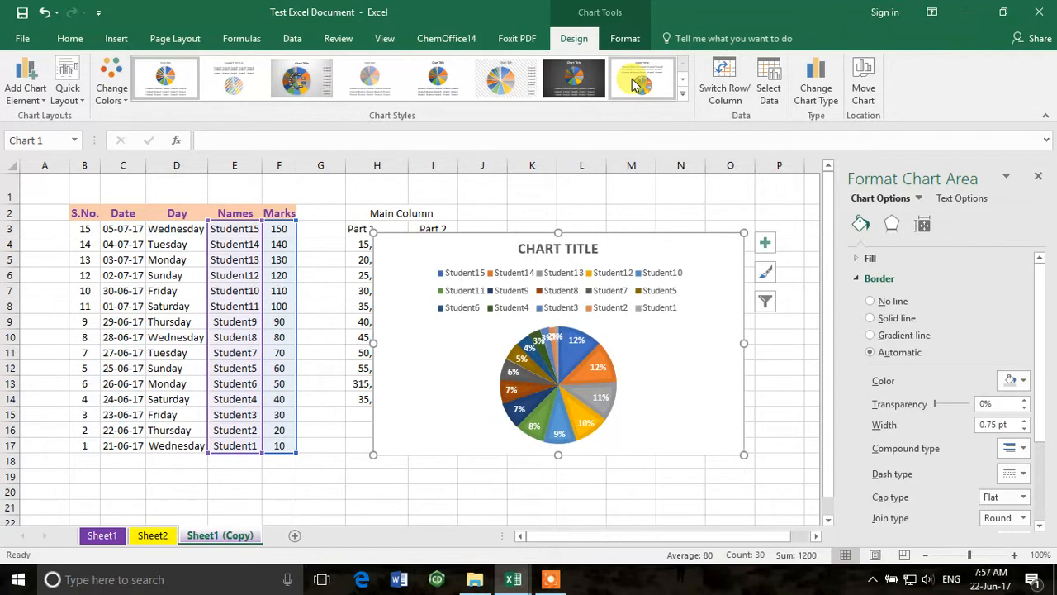
- Browse the chart styles and apply the sixth one, with the hatched background and side legend, to the pie chart
left_click(683, 80)
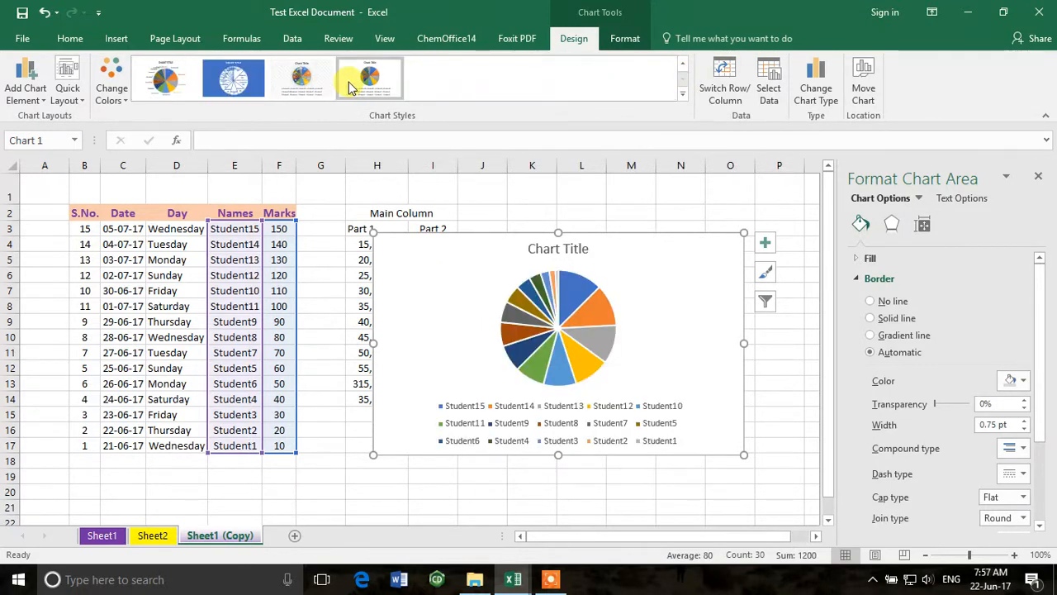
left_click(238, 85)
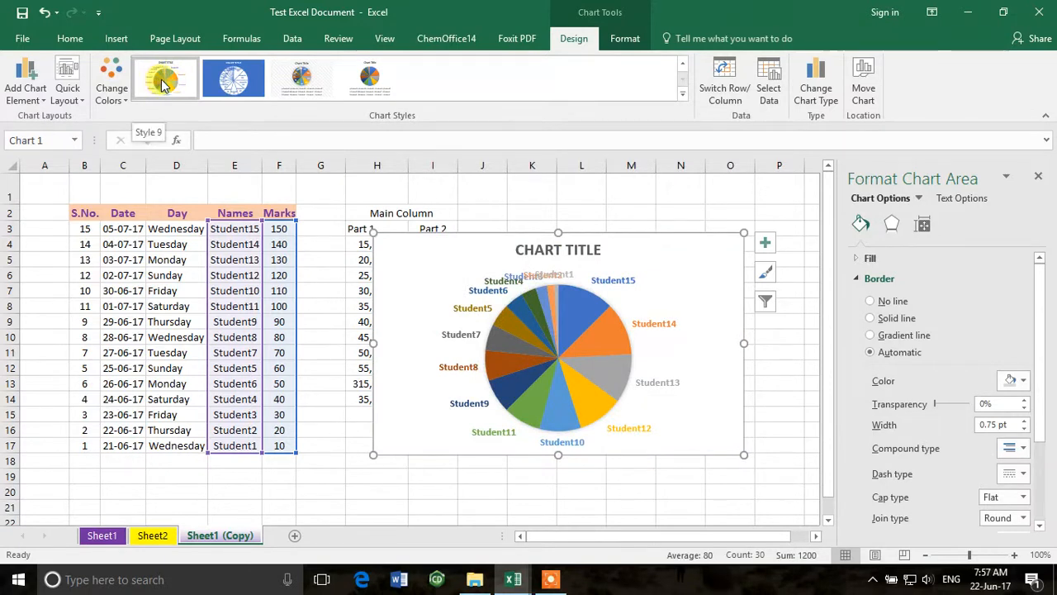
left_click(682, 65)
left_click(519, 82)
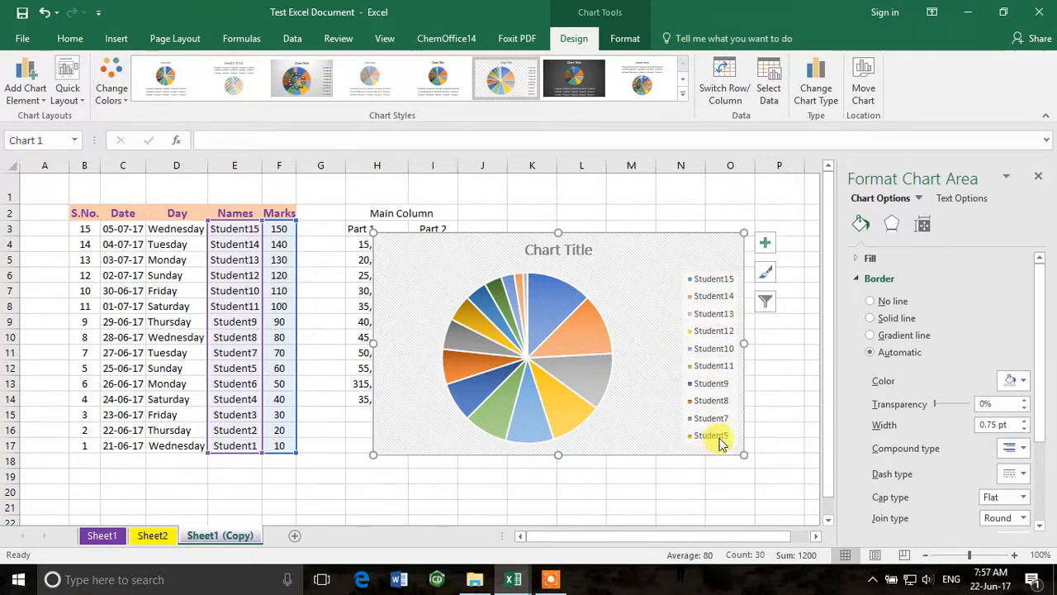
- Enlarge the pie chart down to about row 24 so the legend lists every student
scroll(709, 403, "down", 1)
scroll(709, 403, "up", 1)
left_click_drag(738, 449, 757, 496)
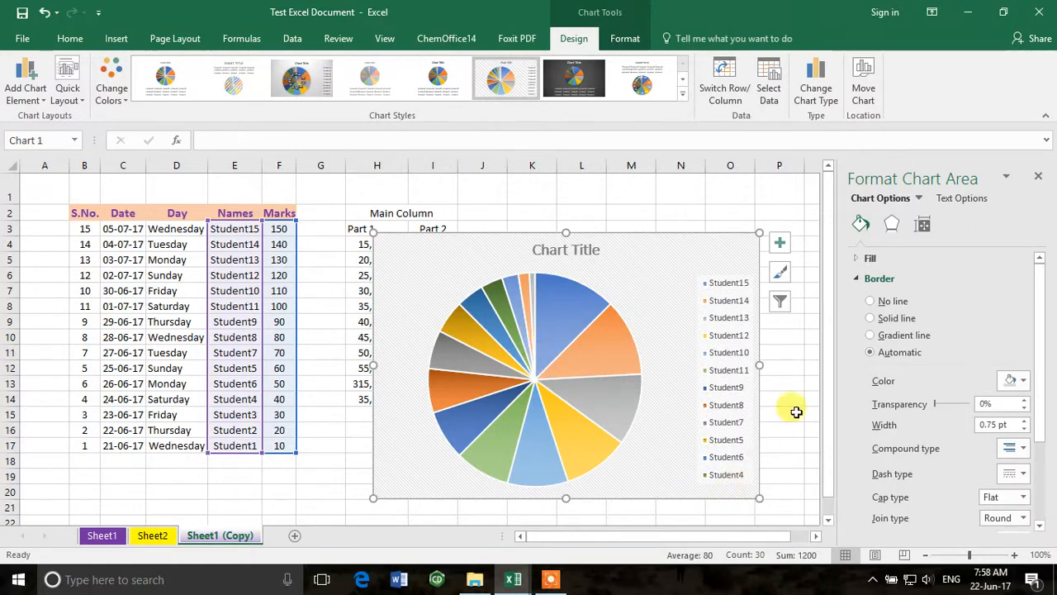
scroll(815, 362, "down", 2)
left_click_drag(565, 389, 569, 451)
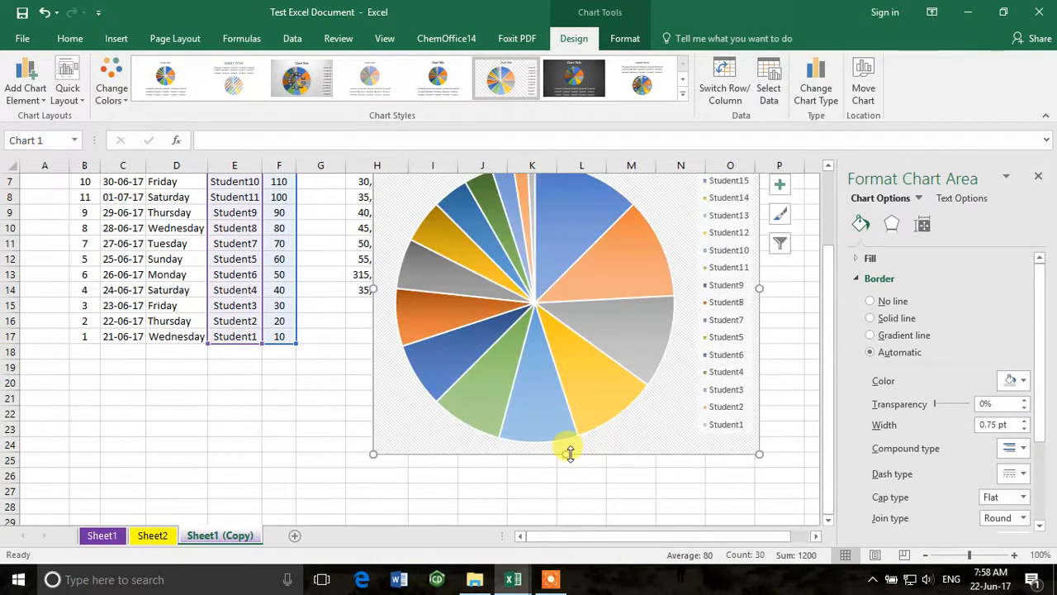
scroll(699, 437, "up", 1)
scroll(738, 448, "up", 1)
scroll(760, 488, "down", 1)
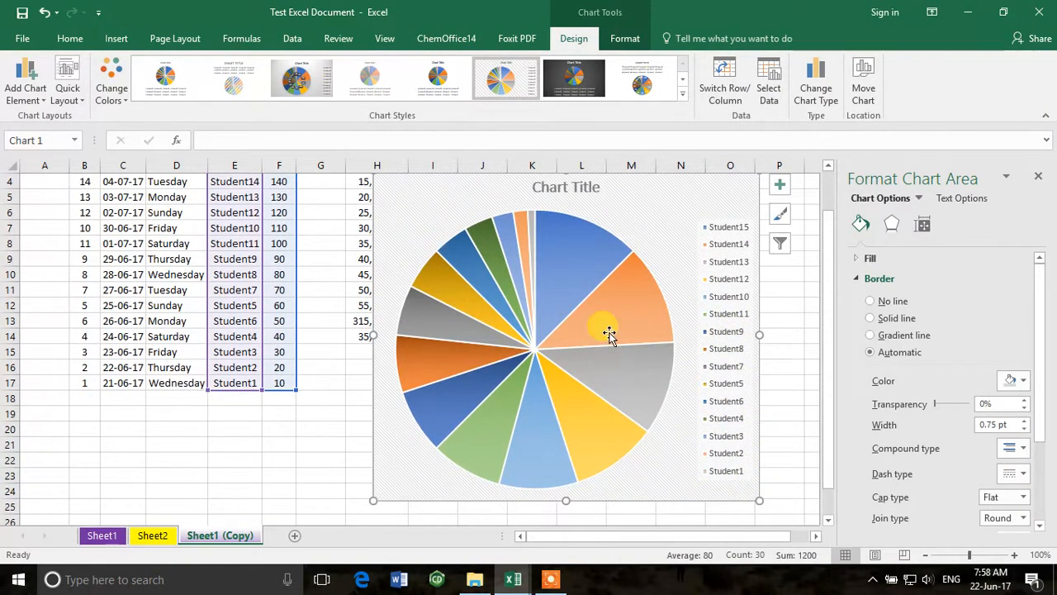
- Examine the marks and percentages of the Student15, Student13 and Student7 slices, and preview the quick layouts for the pie chart
mouse_move(559, 304)
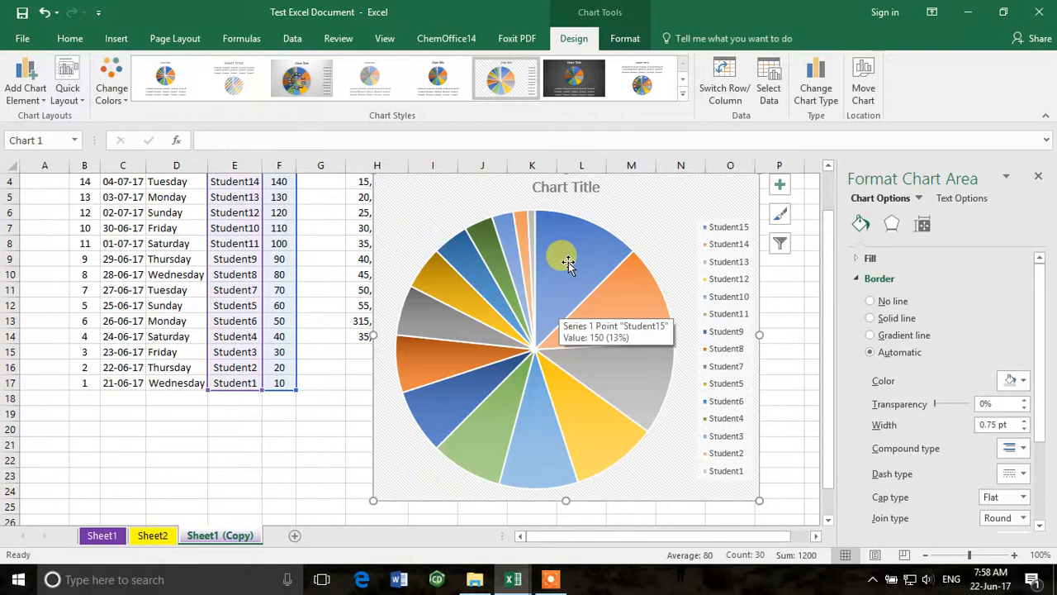
scroll(545, 330, "up", 1)
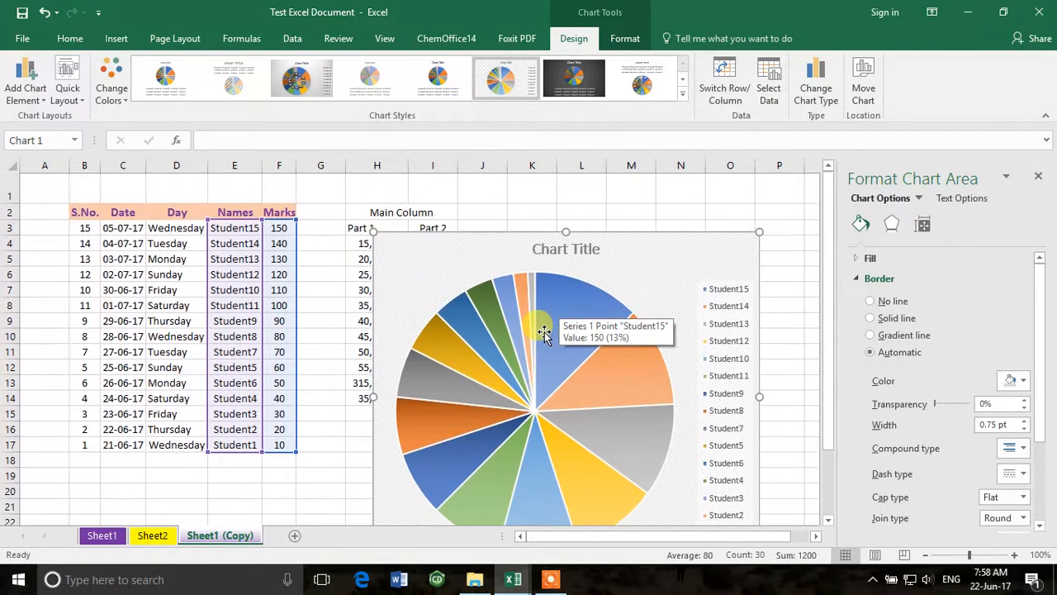
scroll(545, 331, "down", 1)
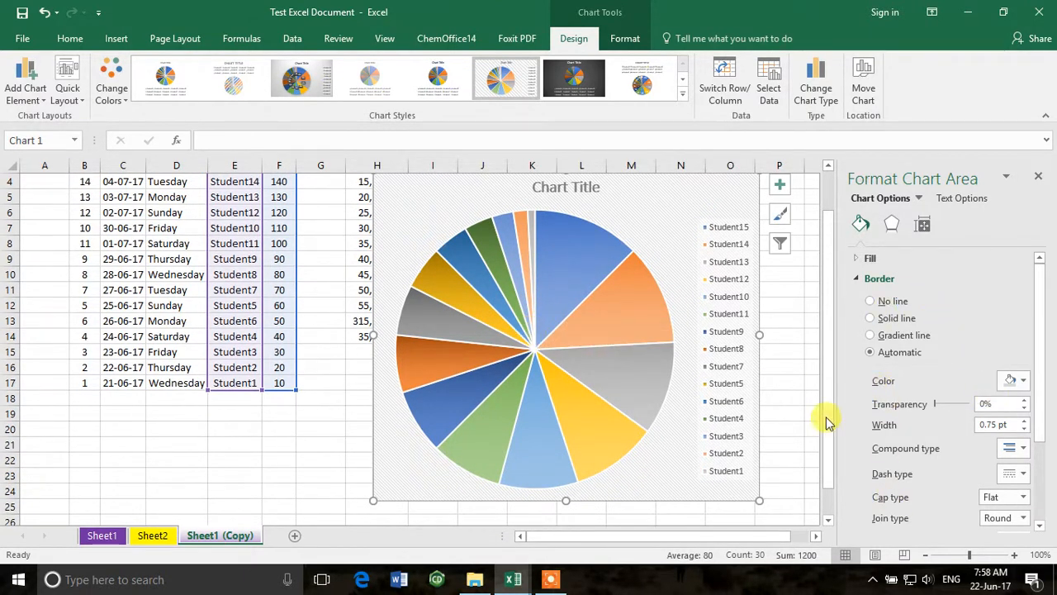
mouse_move(661, 365)
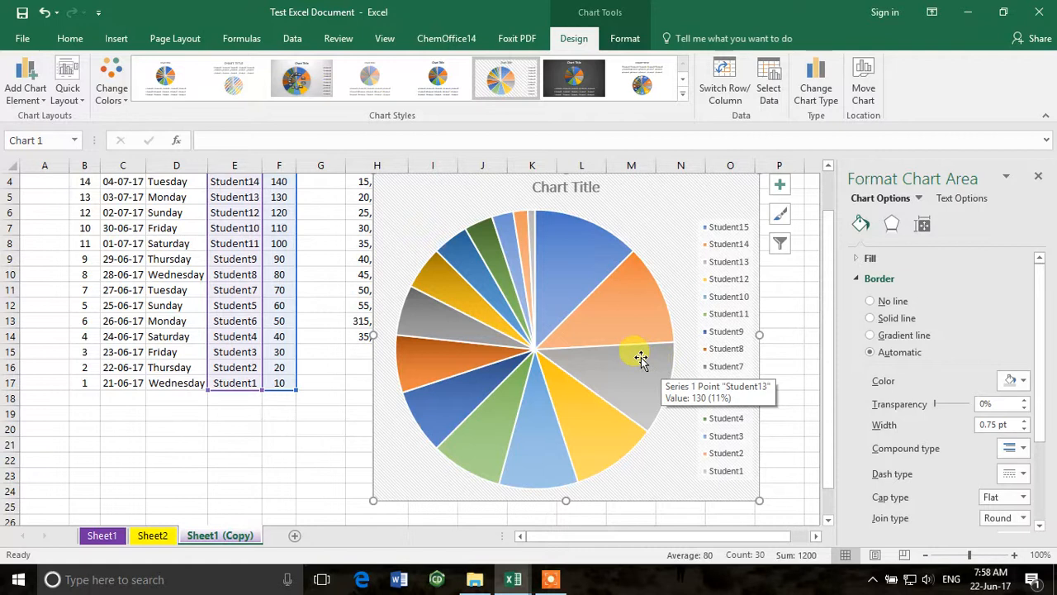
scroll(635, 356, "up", 1)
scroll(634, 357, "down", 1)
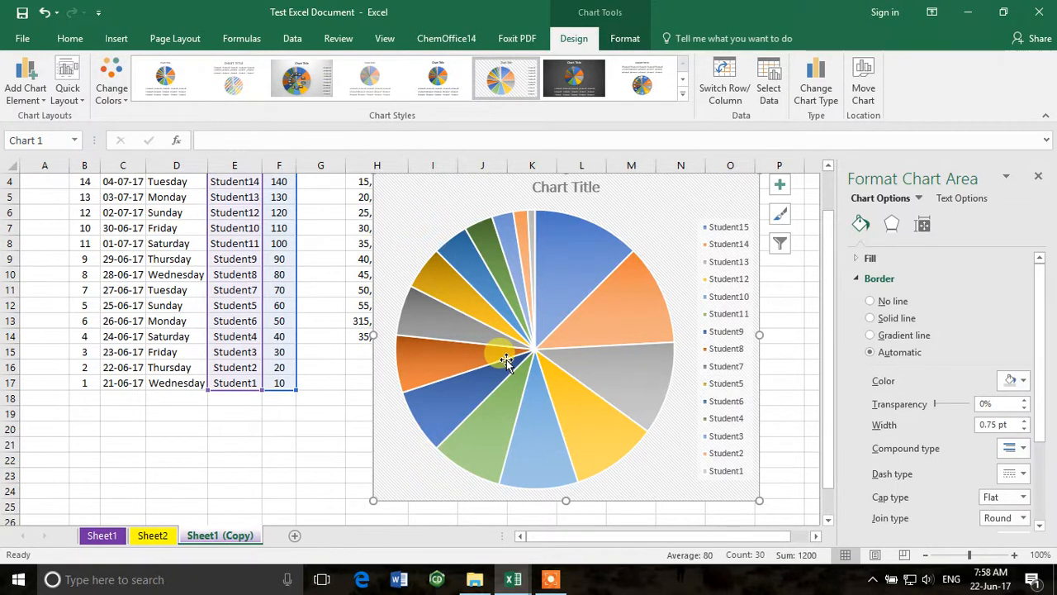
mouse_move(429, 309)
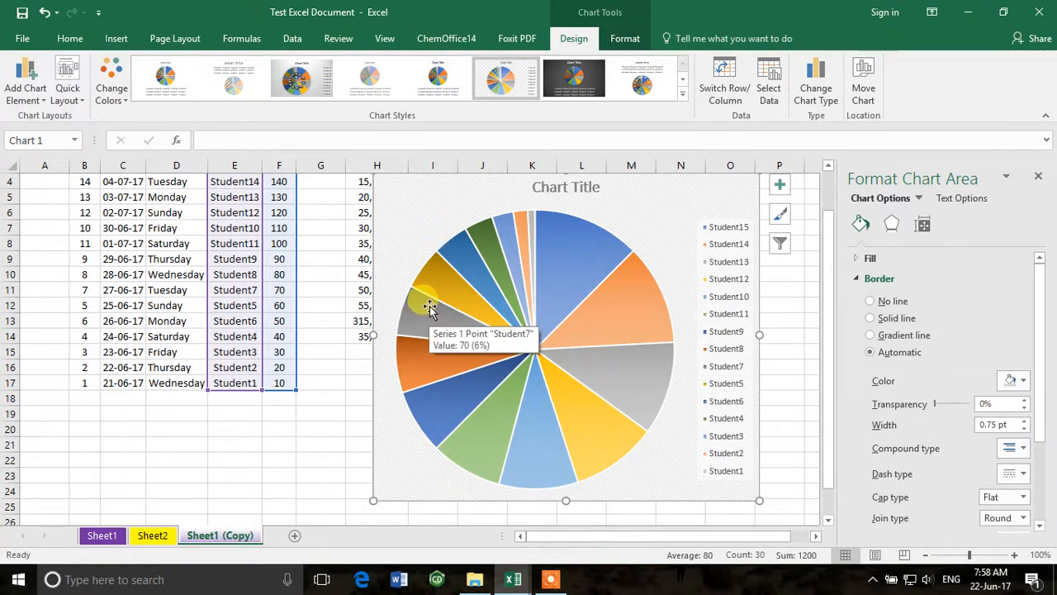
left_click(65, 103)
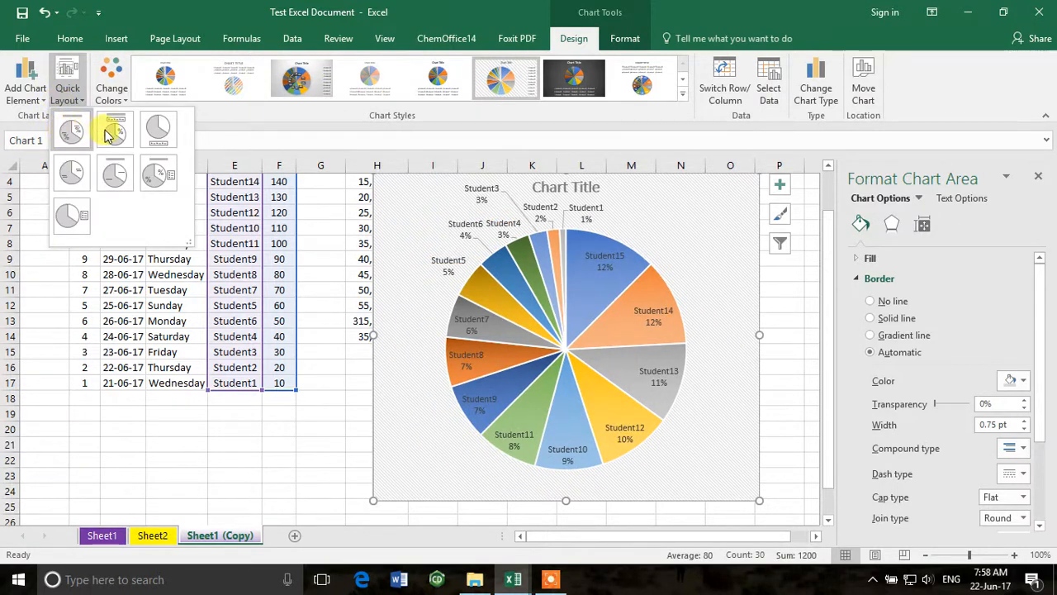
left_click(955, 79)
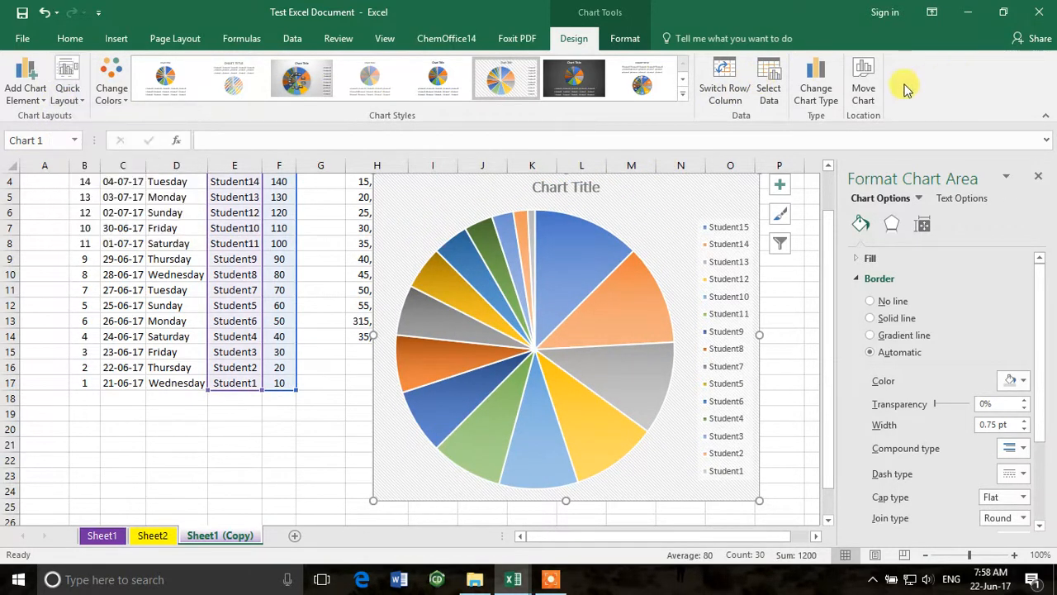
- Change the pie chart's type to 3-D Pie
left_click(815, 88)
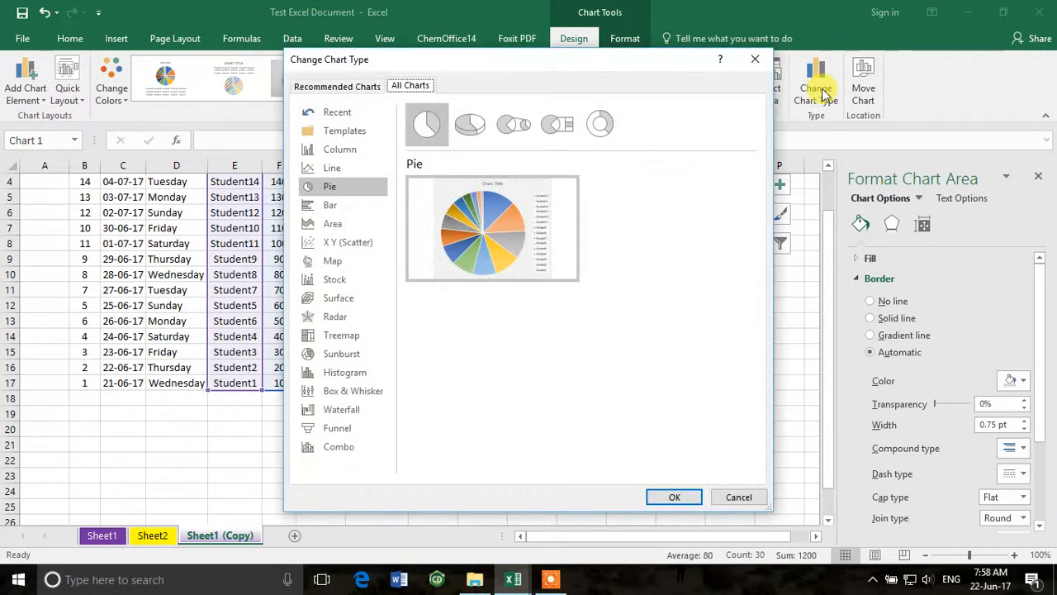
left_click(467, 130)
left_click(674, 497)
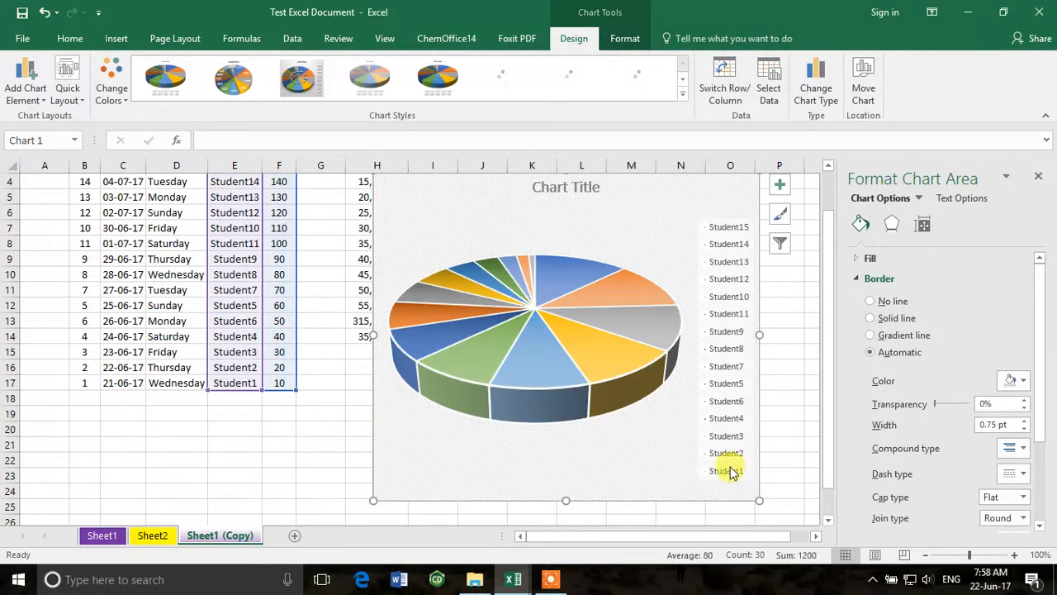
left_click(795, 385)
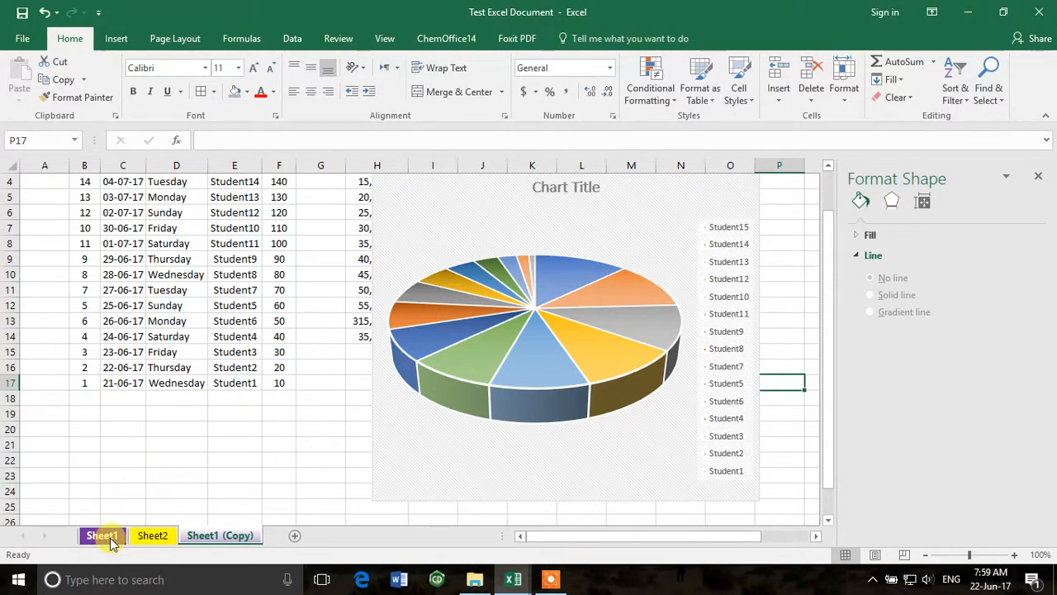
- Draw a Smiley Face shape about 1.19" high and 1.29" wide below the students' marks table
left_click(184, 39)
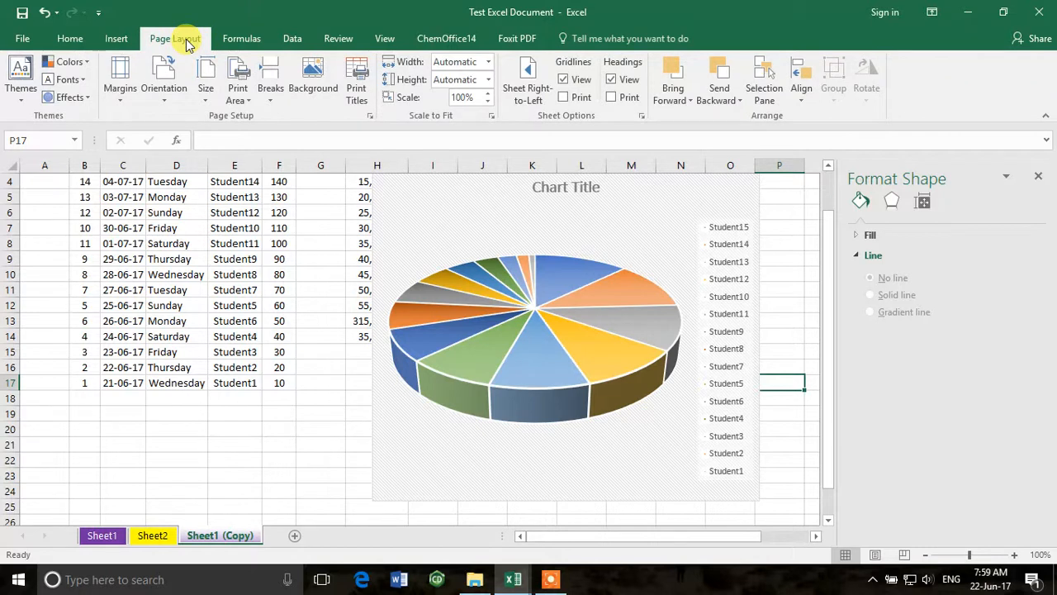
left_click(116, 39)
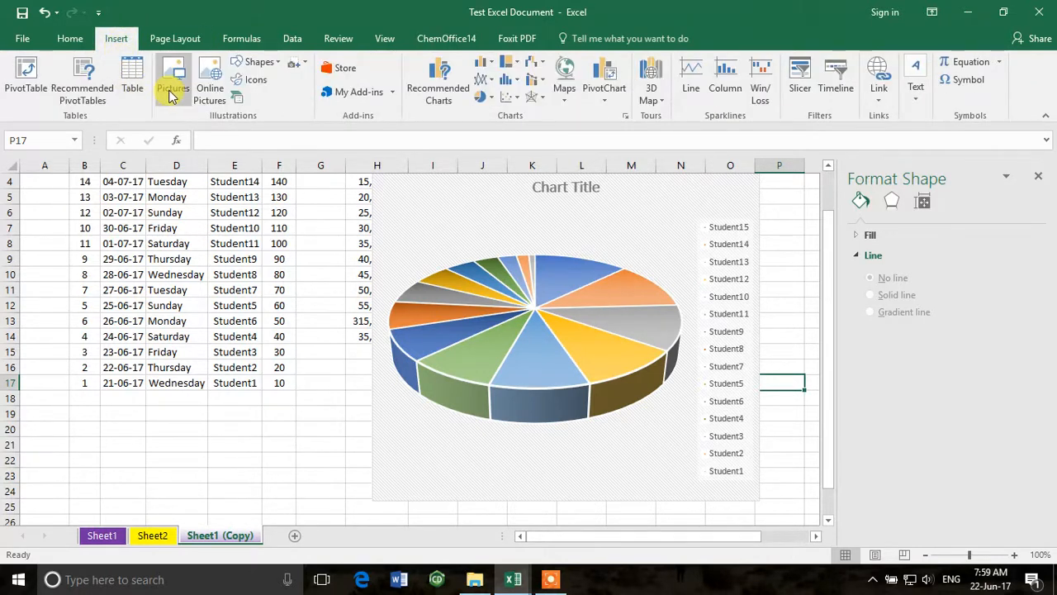
left_click(262, 62)
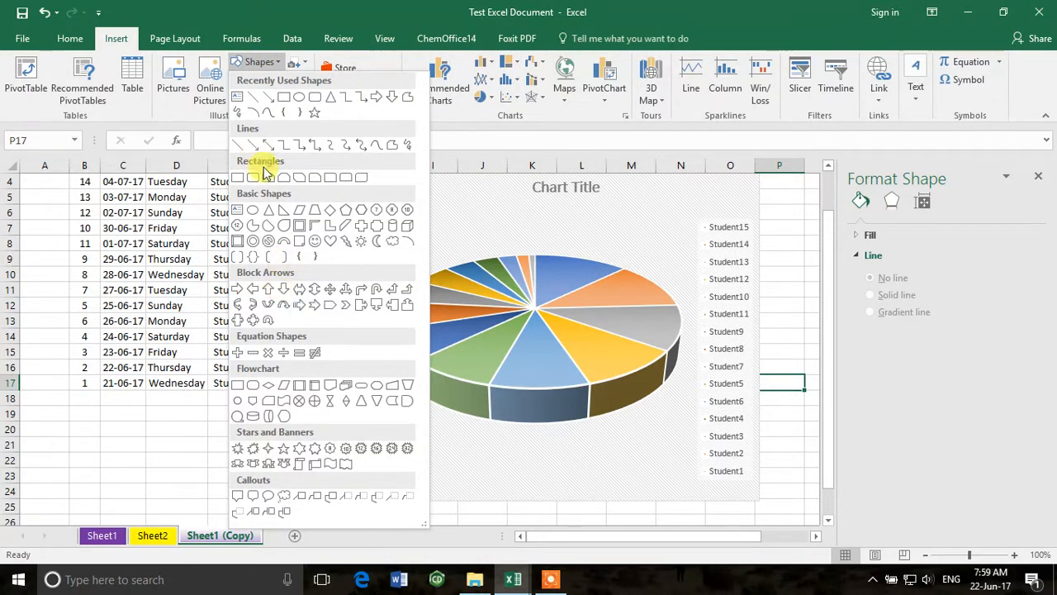
left_click(322, 241)
left_click_drag(229, 412, 323, 502)
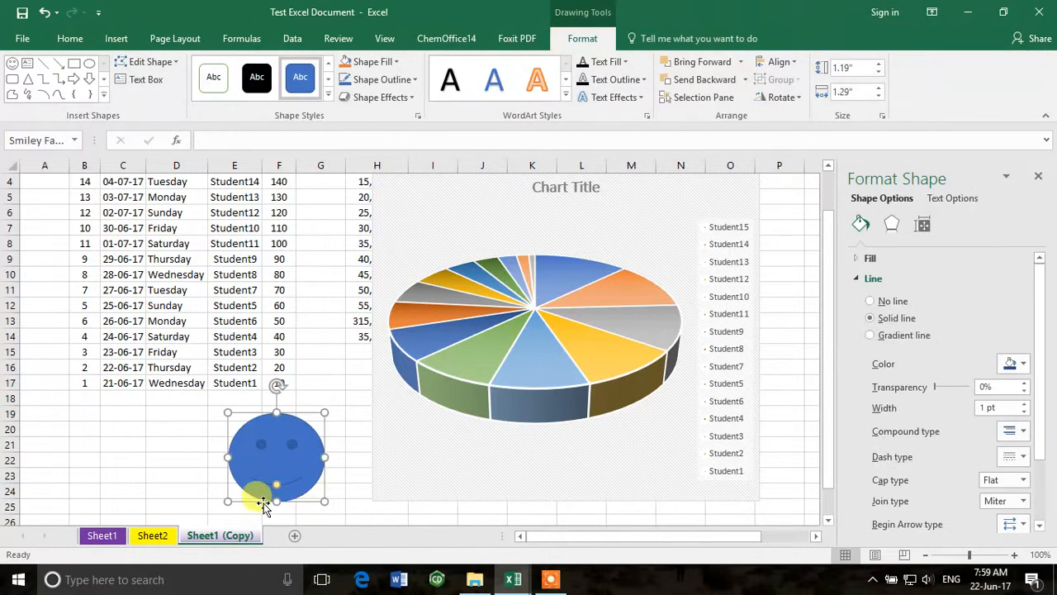
left_click(123, 415)
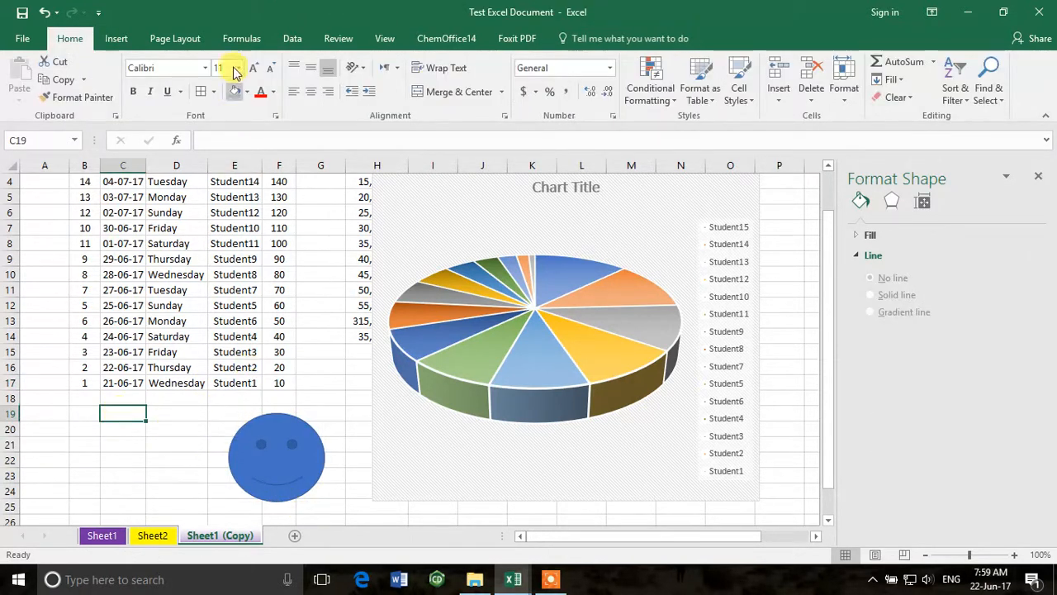
- Move the smiley face up slightly towards the table and make it a little narrower
left_click(175, 39)
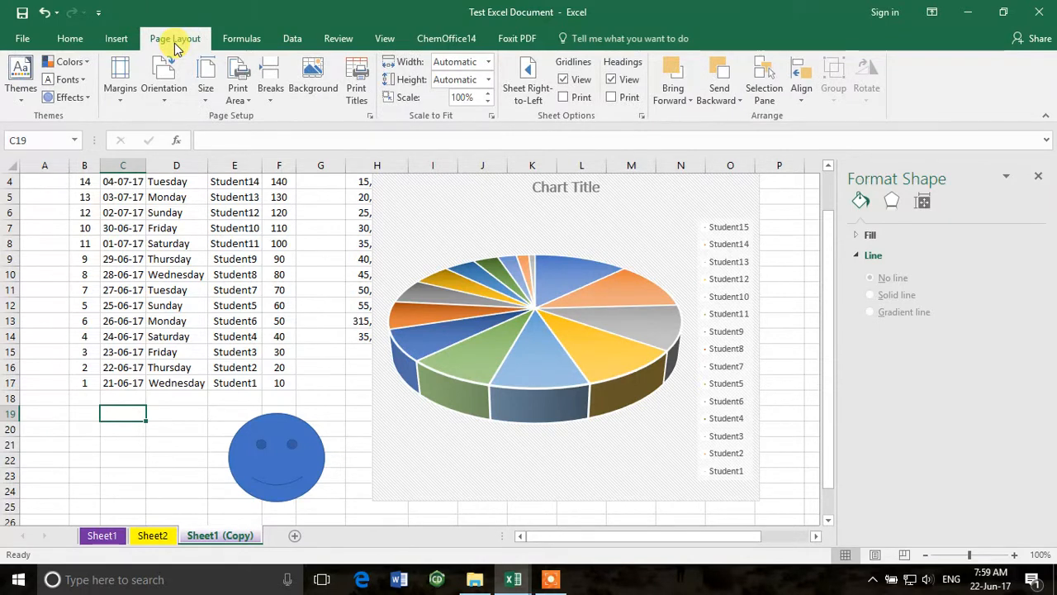
left_click(128, 41)
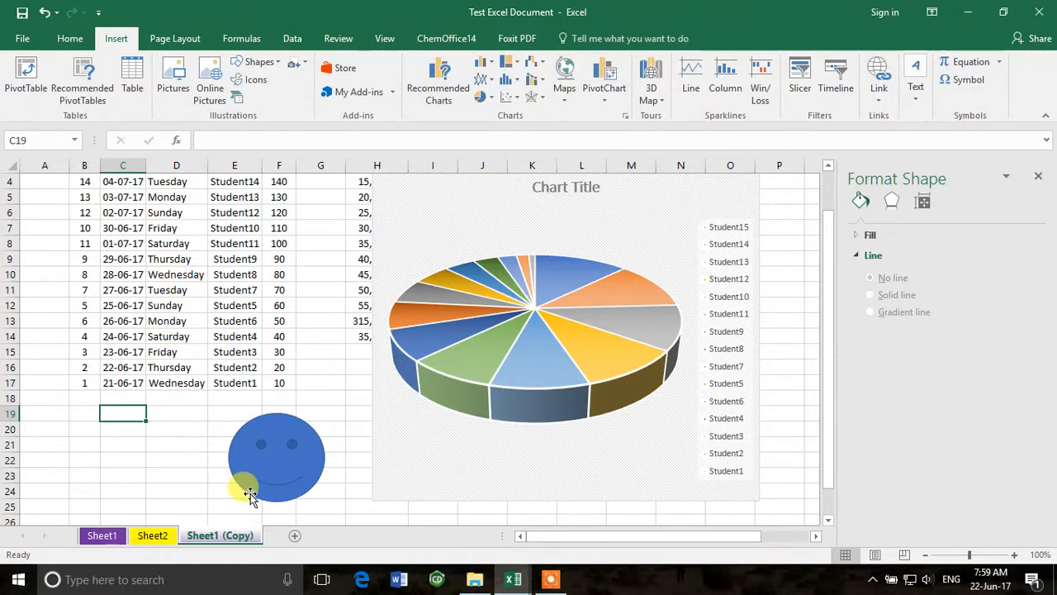
left_click_drag(302, 420, 301, 408)
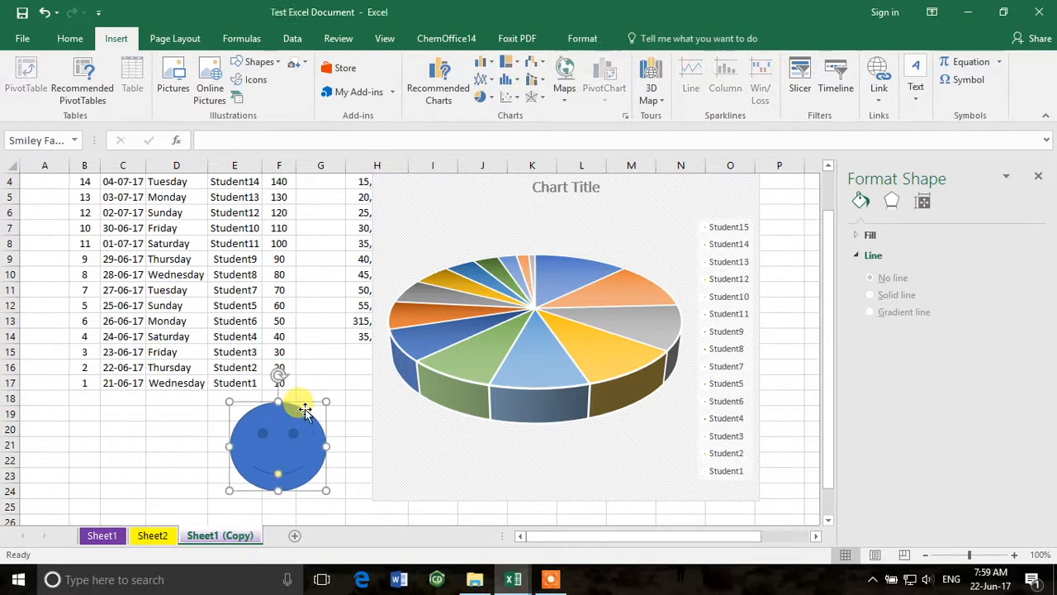
left_click_drag(328, 446, 323, 443)
left_click(351, 472)
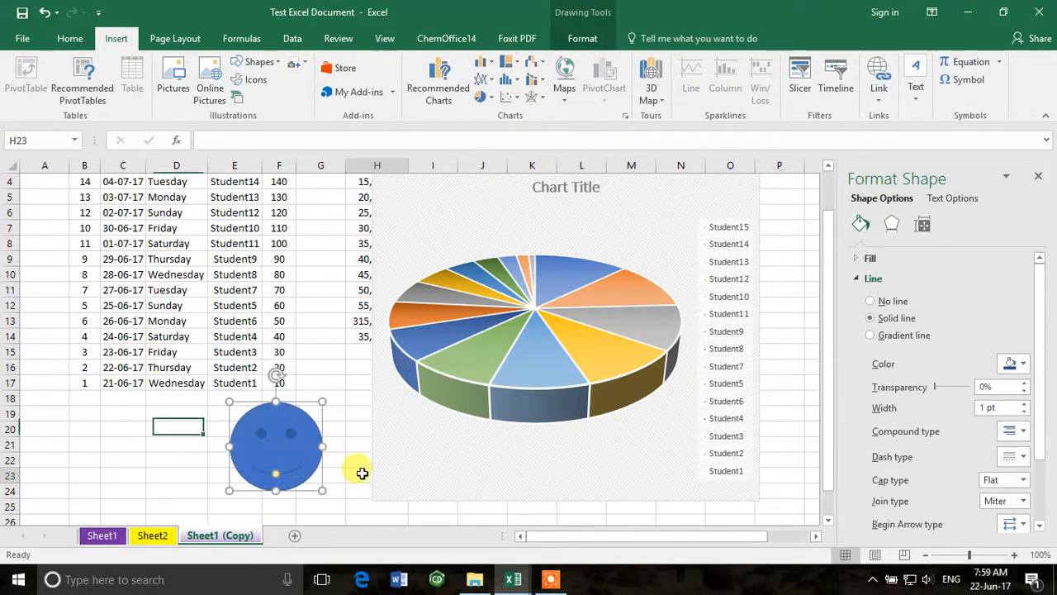